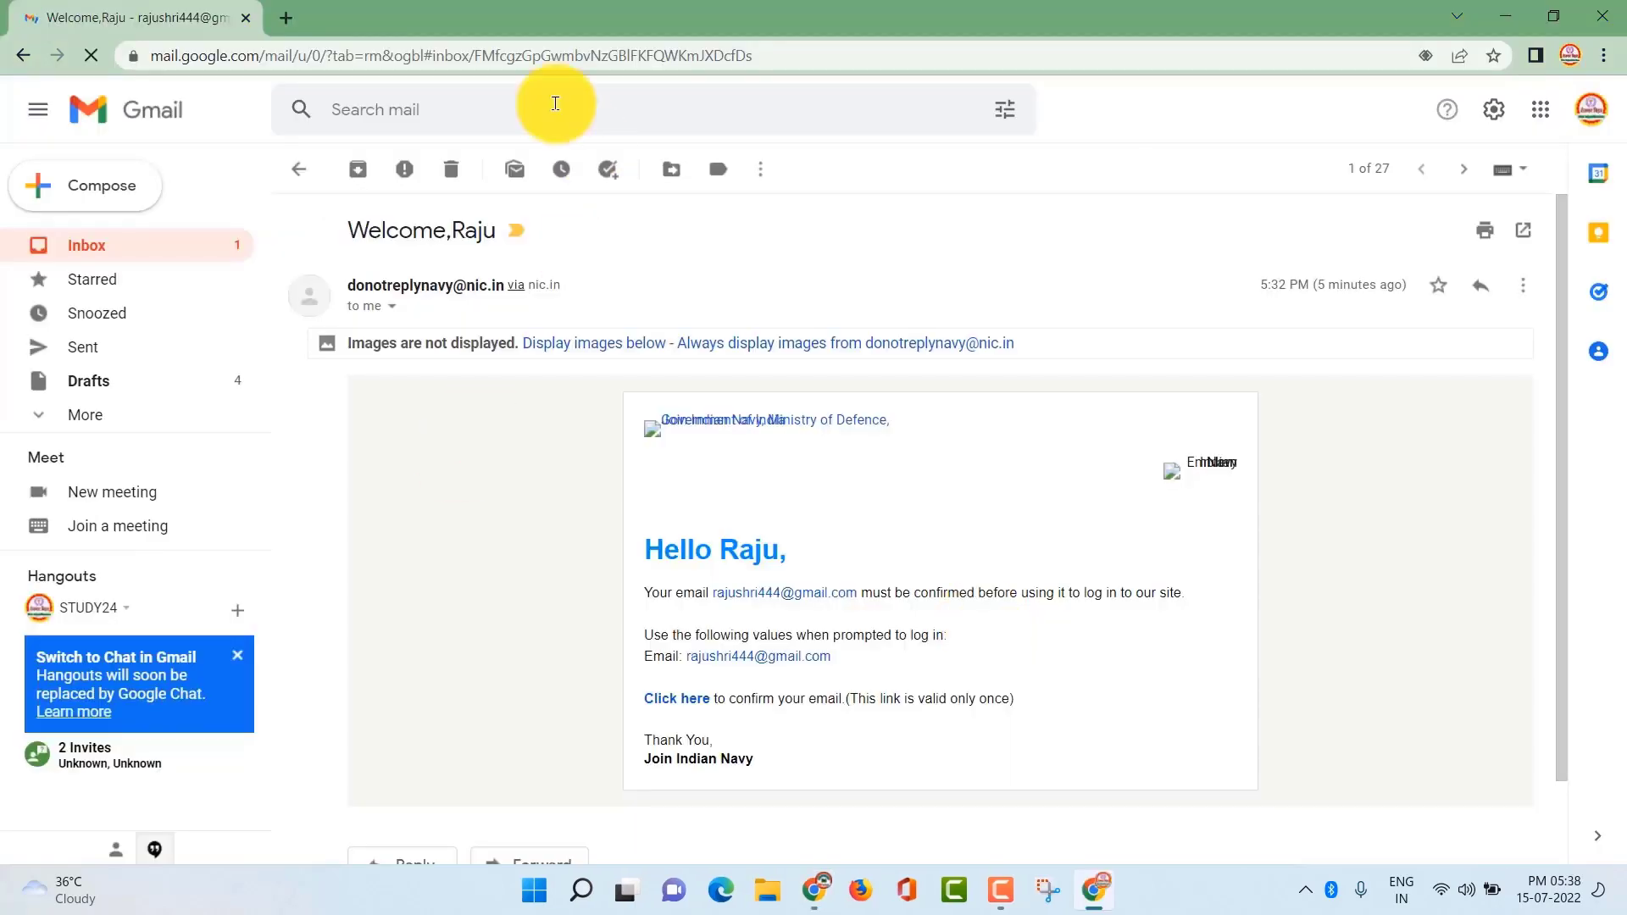
Confirm the registered email address using the 'Click here' link in the Gmail welcome email
{"action": "scroll", "coordinate": [509, 496], "scroll_direction": "down", "scroll_amount": 1}
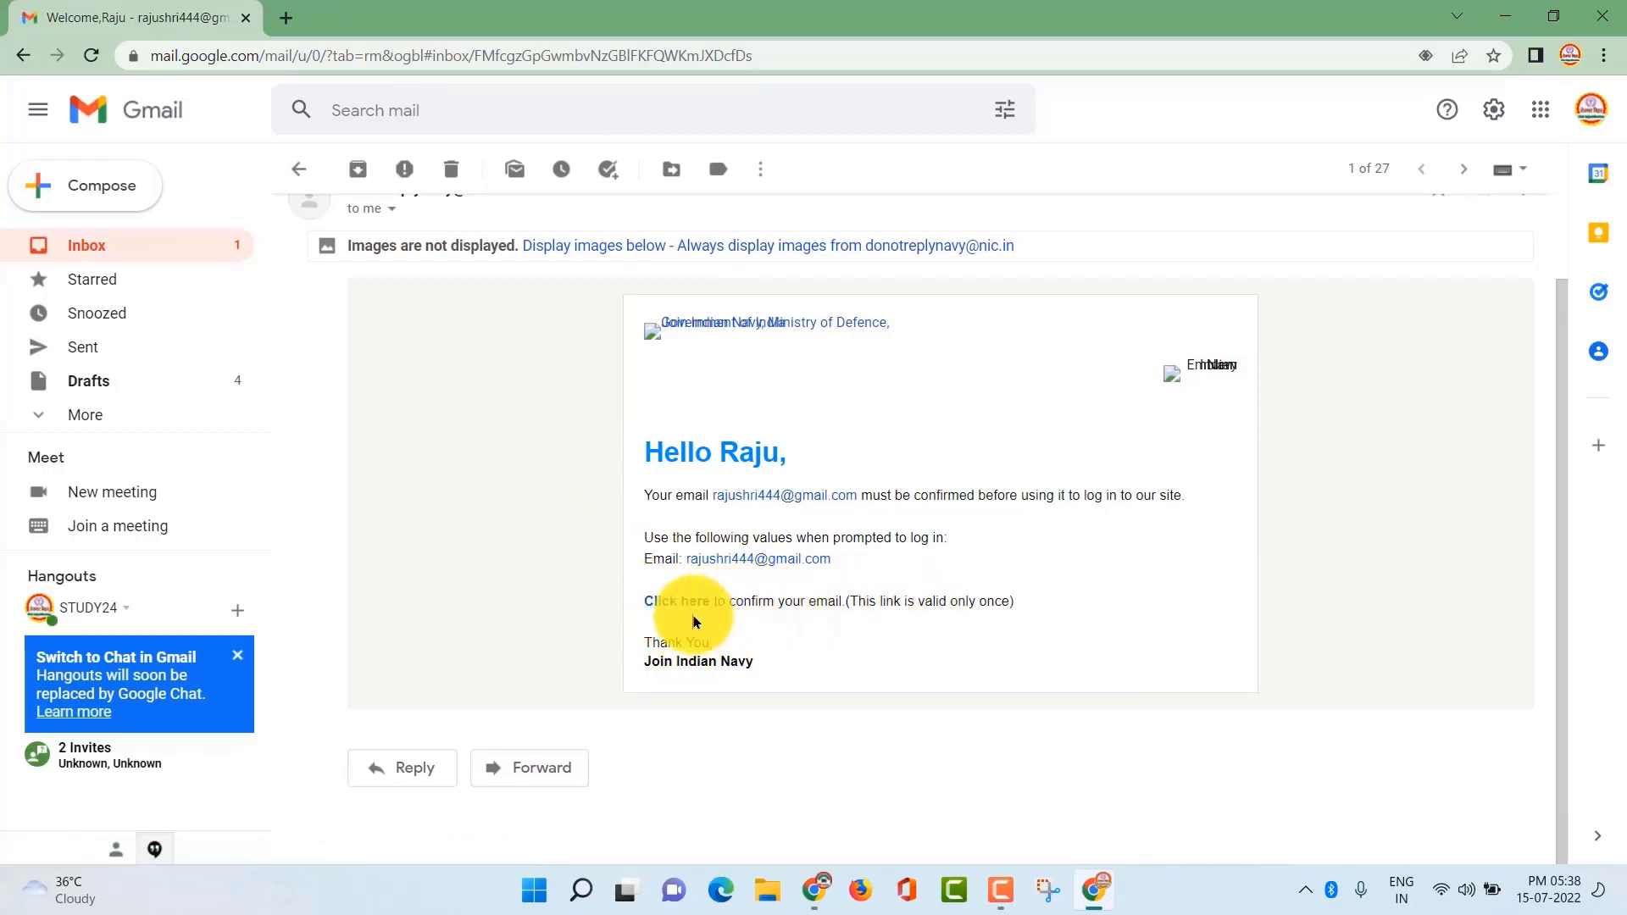
{"action": "left_click", "coordinate": [676, 604]}
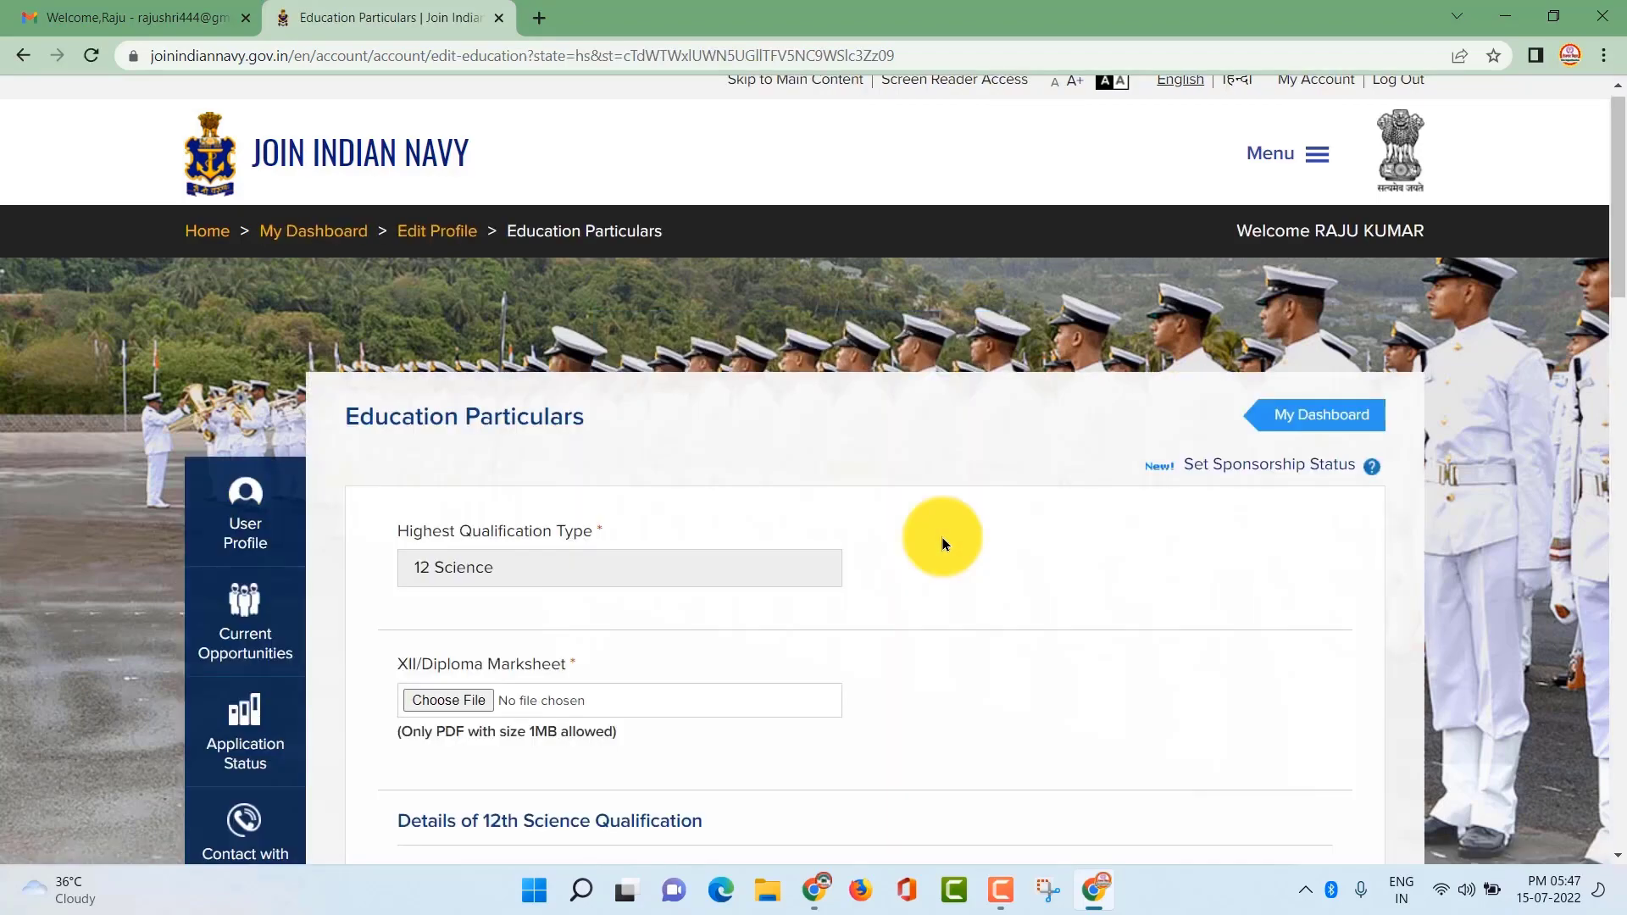
Review the Education Particulars form, checking the optional percentage subjects list without choosing one
{"action": "scroll", "coordinate": [702, 573], "scroll_direction": "down", "scroll_amount": 2}
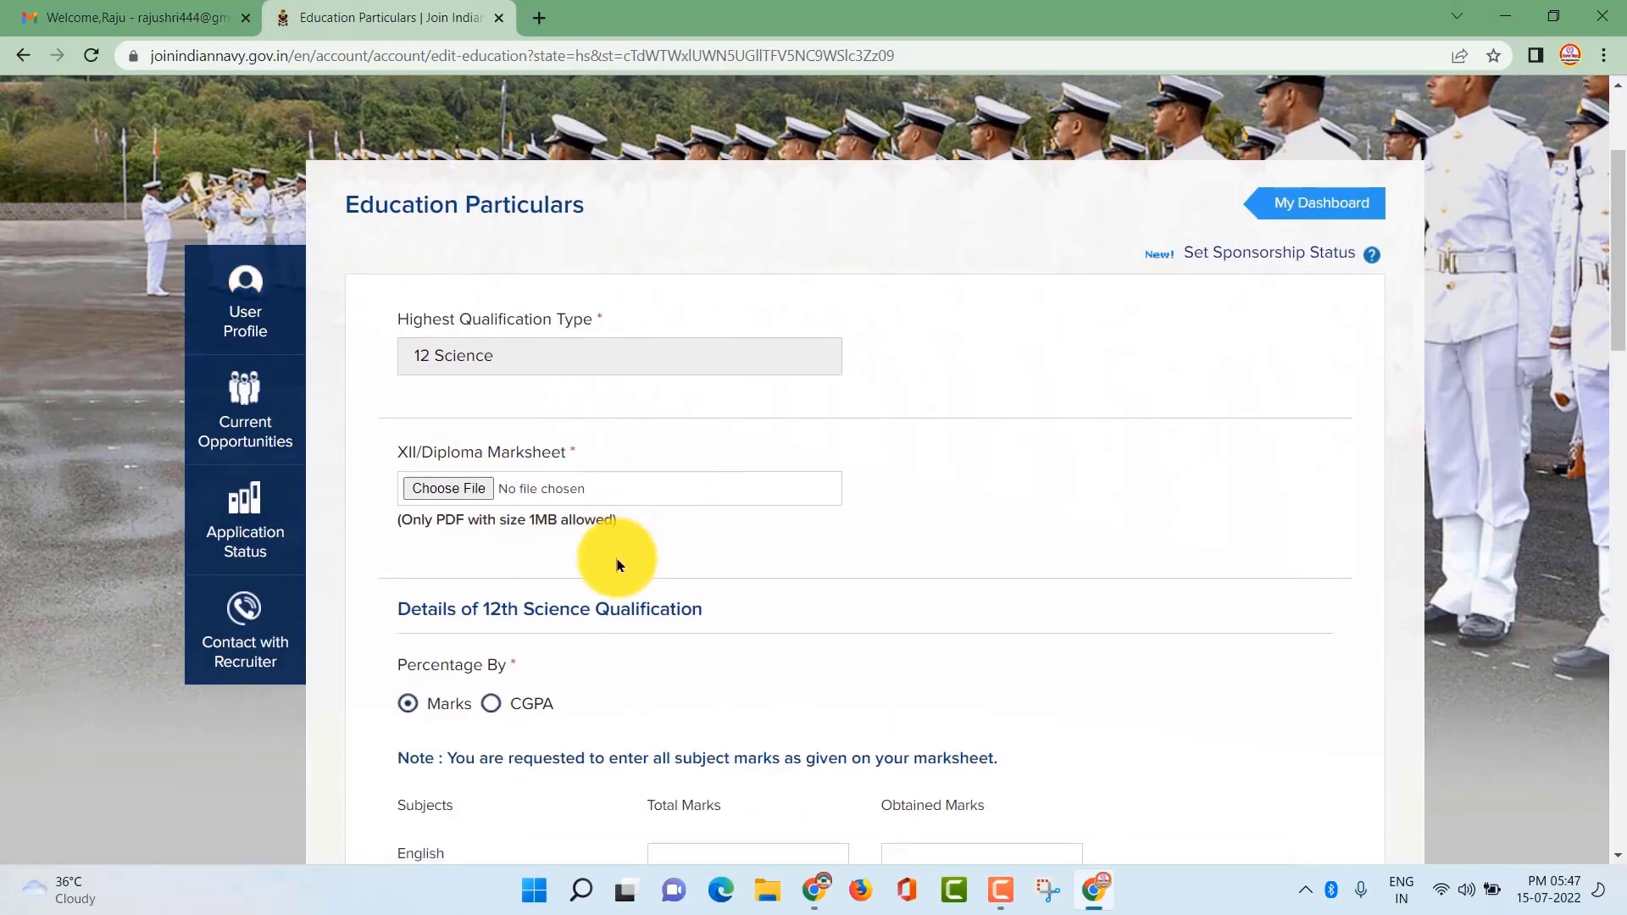
{"action": "scroll", "coordinate": [617, 566], "scroll_direction": "down", "scroll_amount": 1}
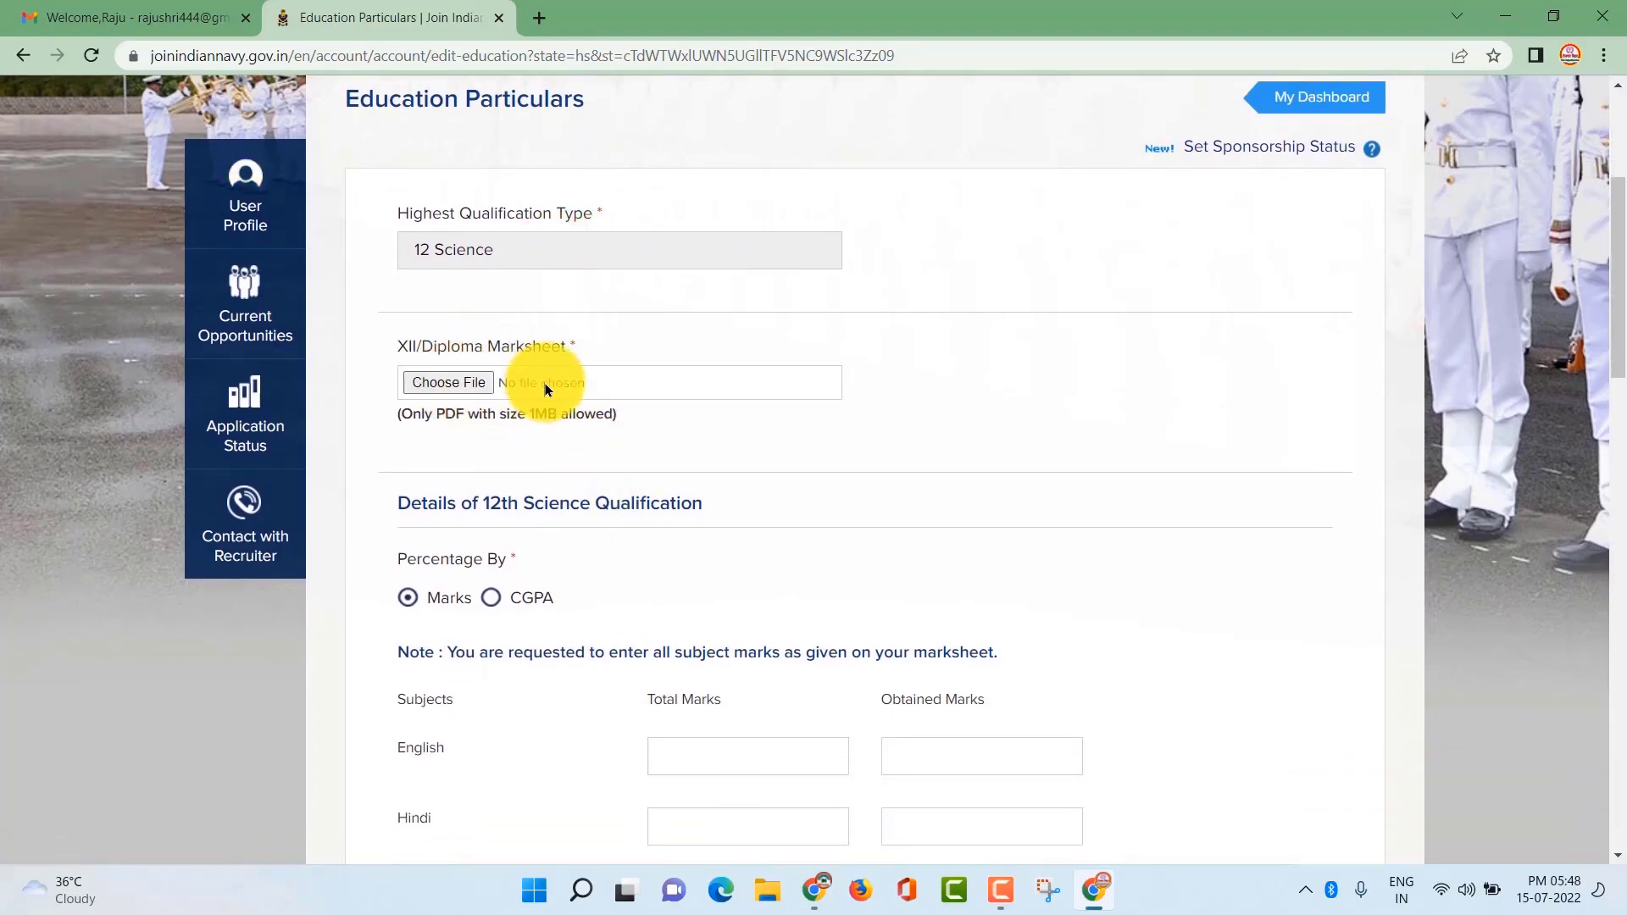
{"action": "scroll", "coordinate": [628, 431], "scroll_direction": "down", "scroll_amount": 2}
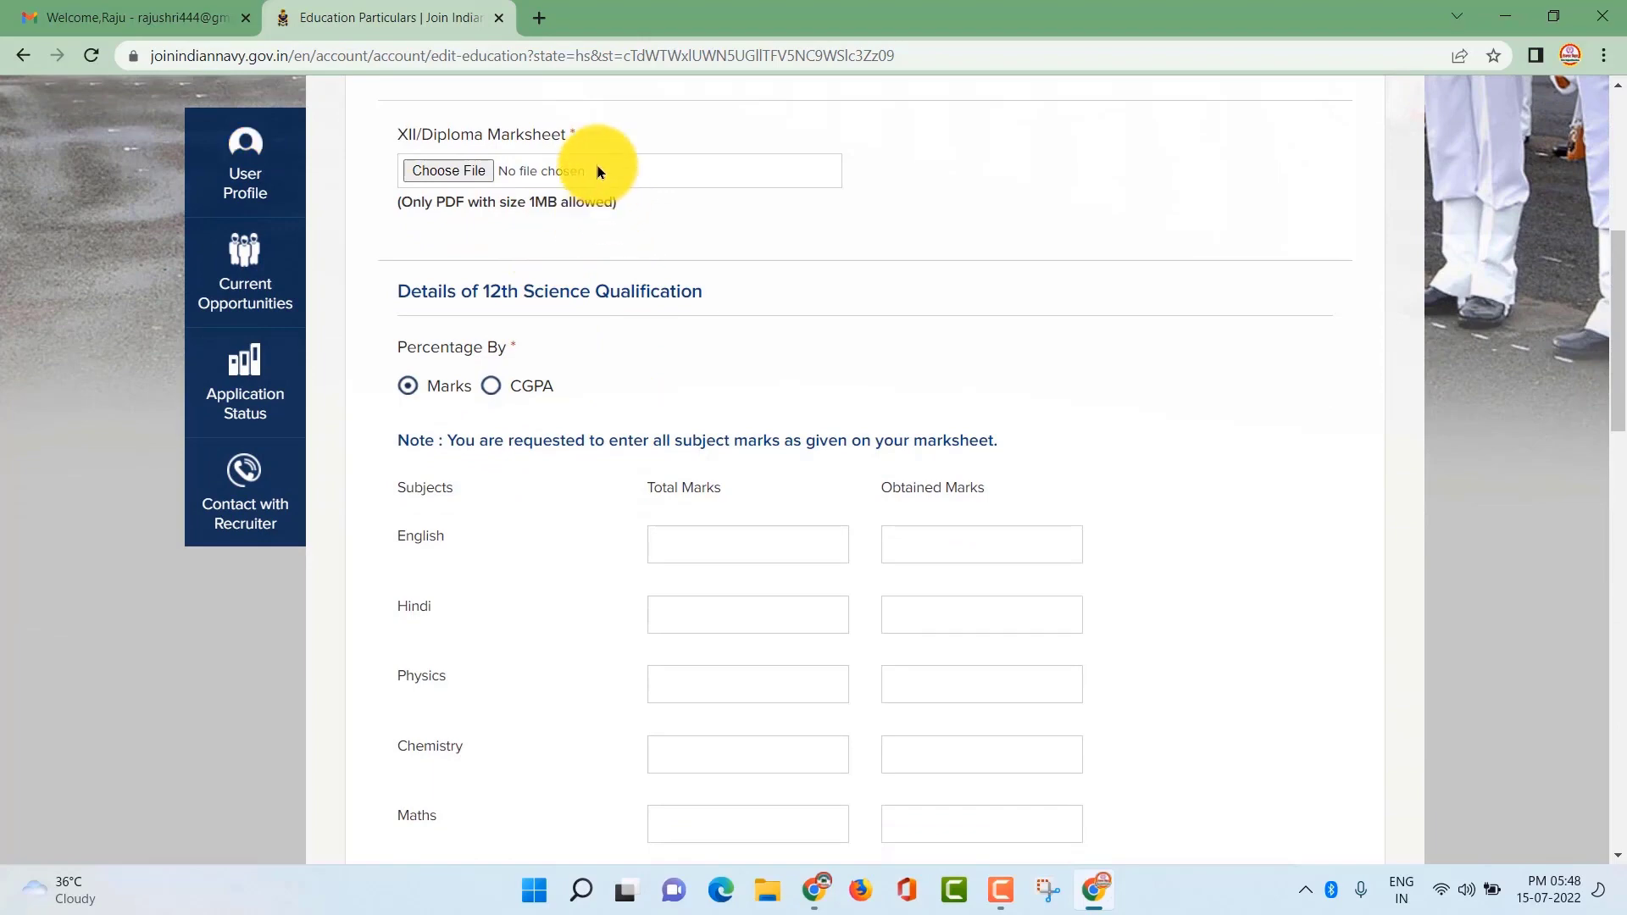
{"action": "scroll", "coordinate": [597, 349], "scroll_direction": "down", "scroll_amount": 2}
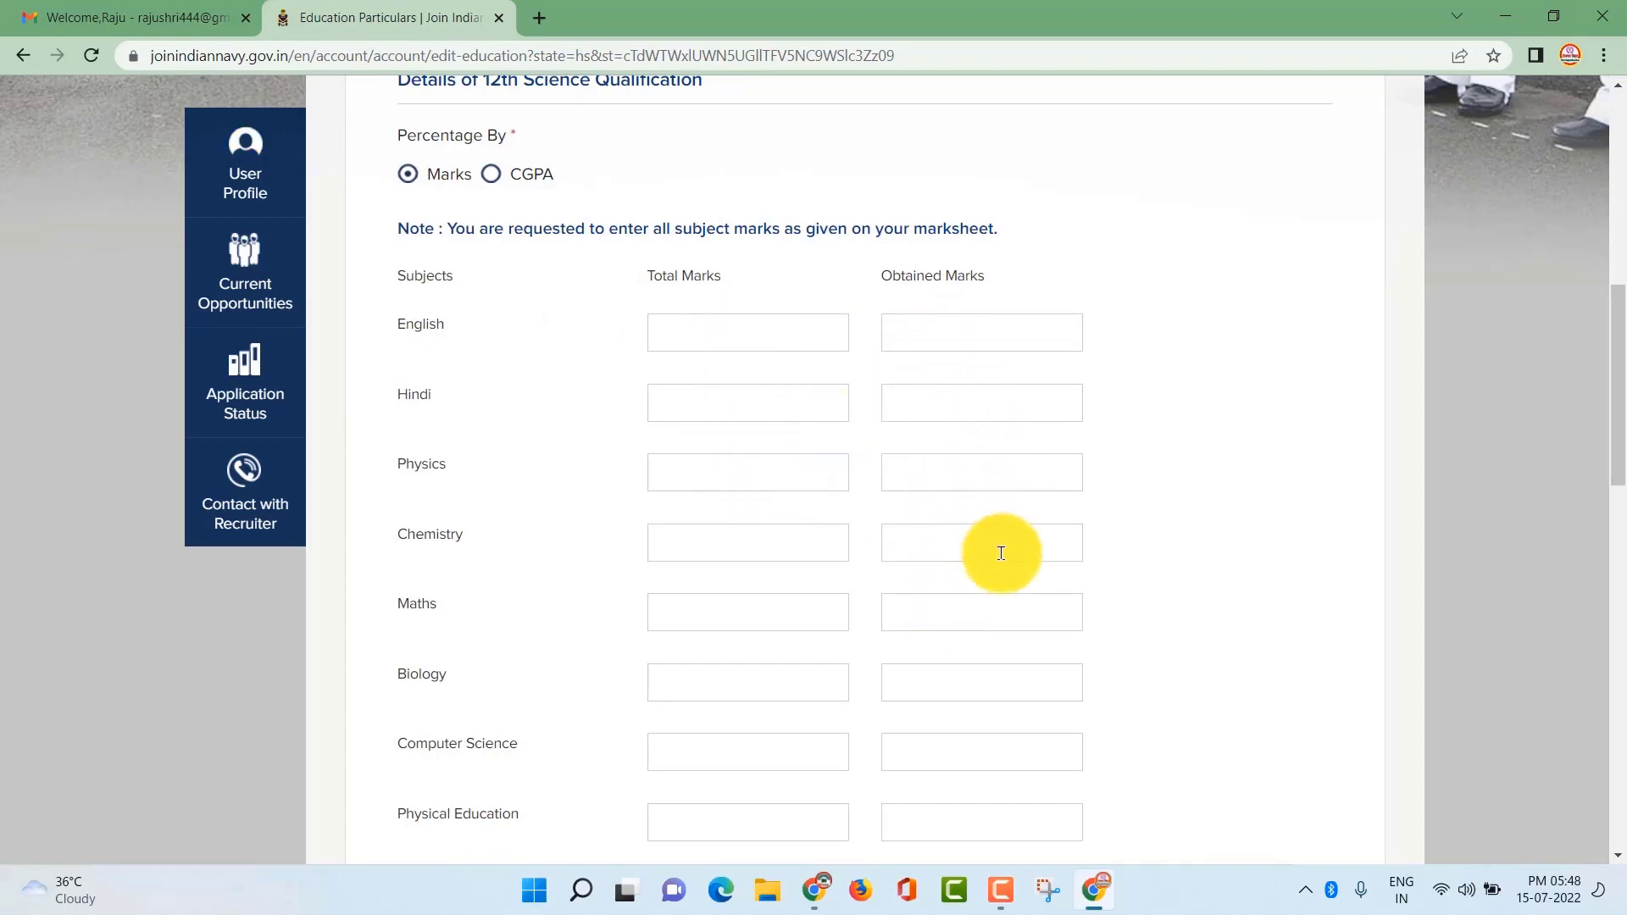
{"action": "scroll", "coordinate": [983, 659], "scroll_direction": "down", "scroll_amount": 9}
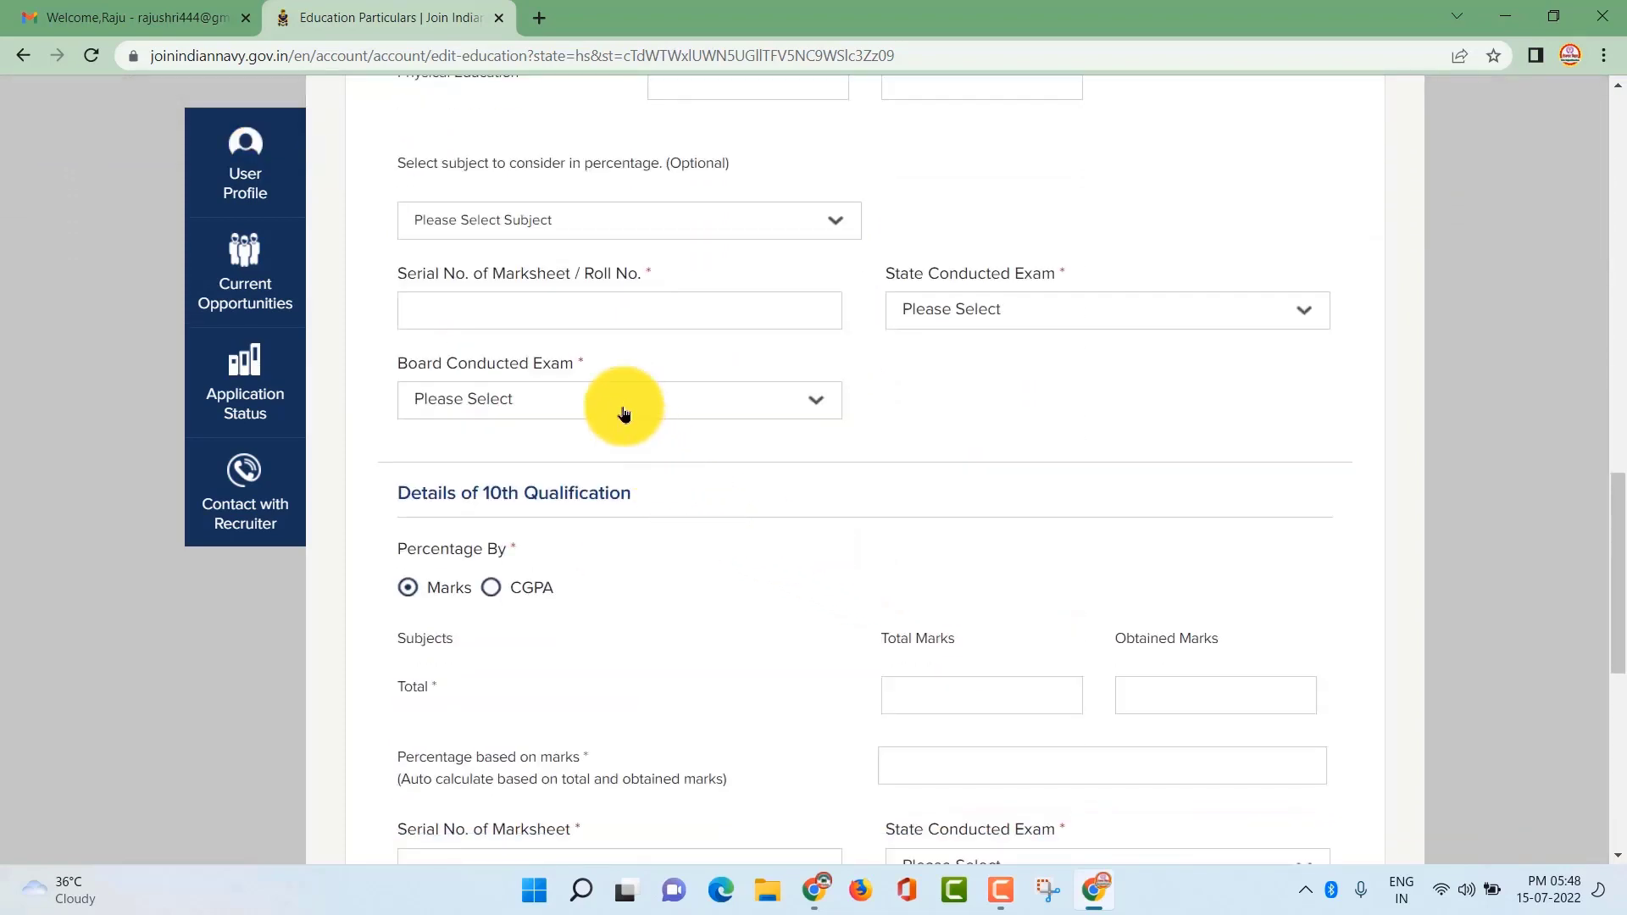
{"action": "scroll", "coordinate": [606, 398], "scroll_direction": "up", "scroll_amount": 1}
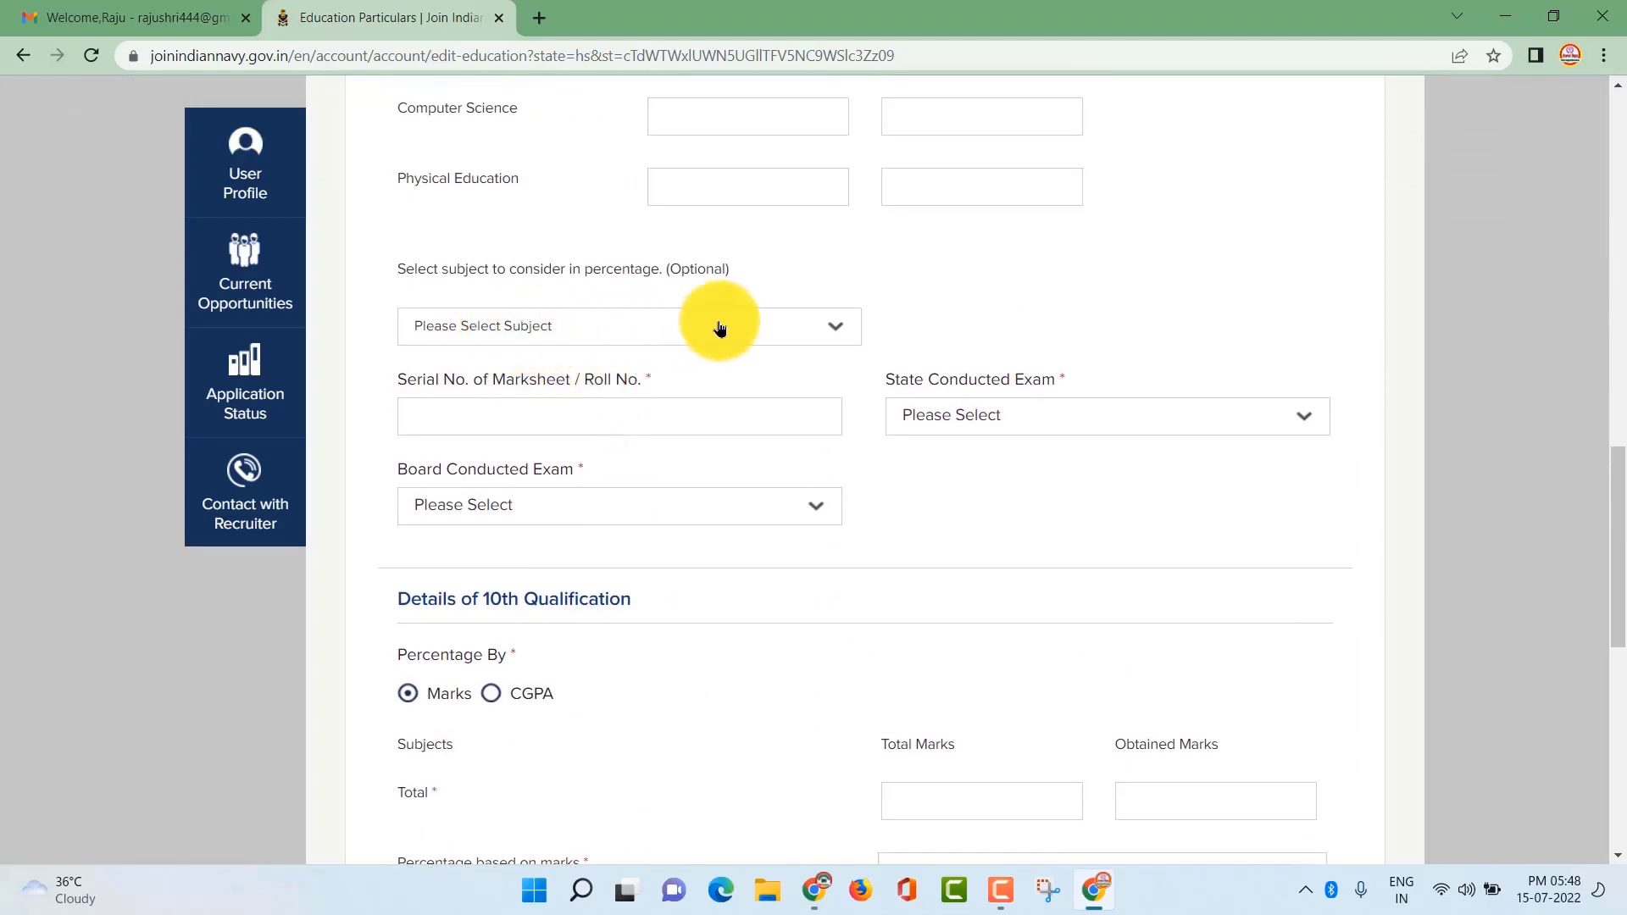
{"action": "left_click", "coordinate": [773, 339]}
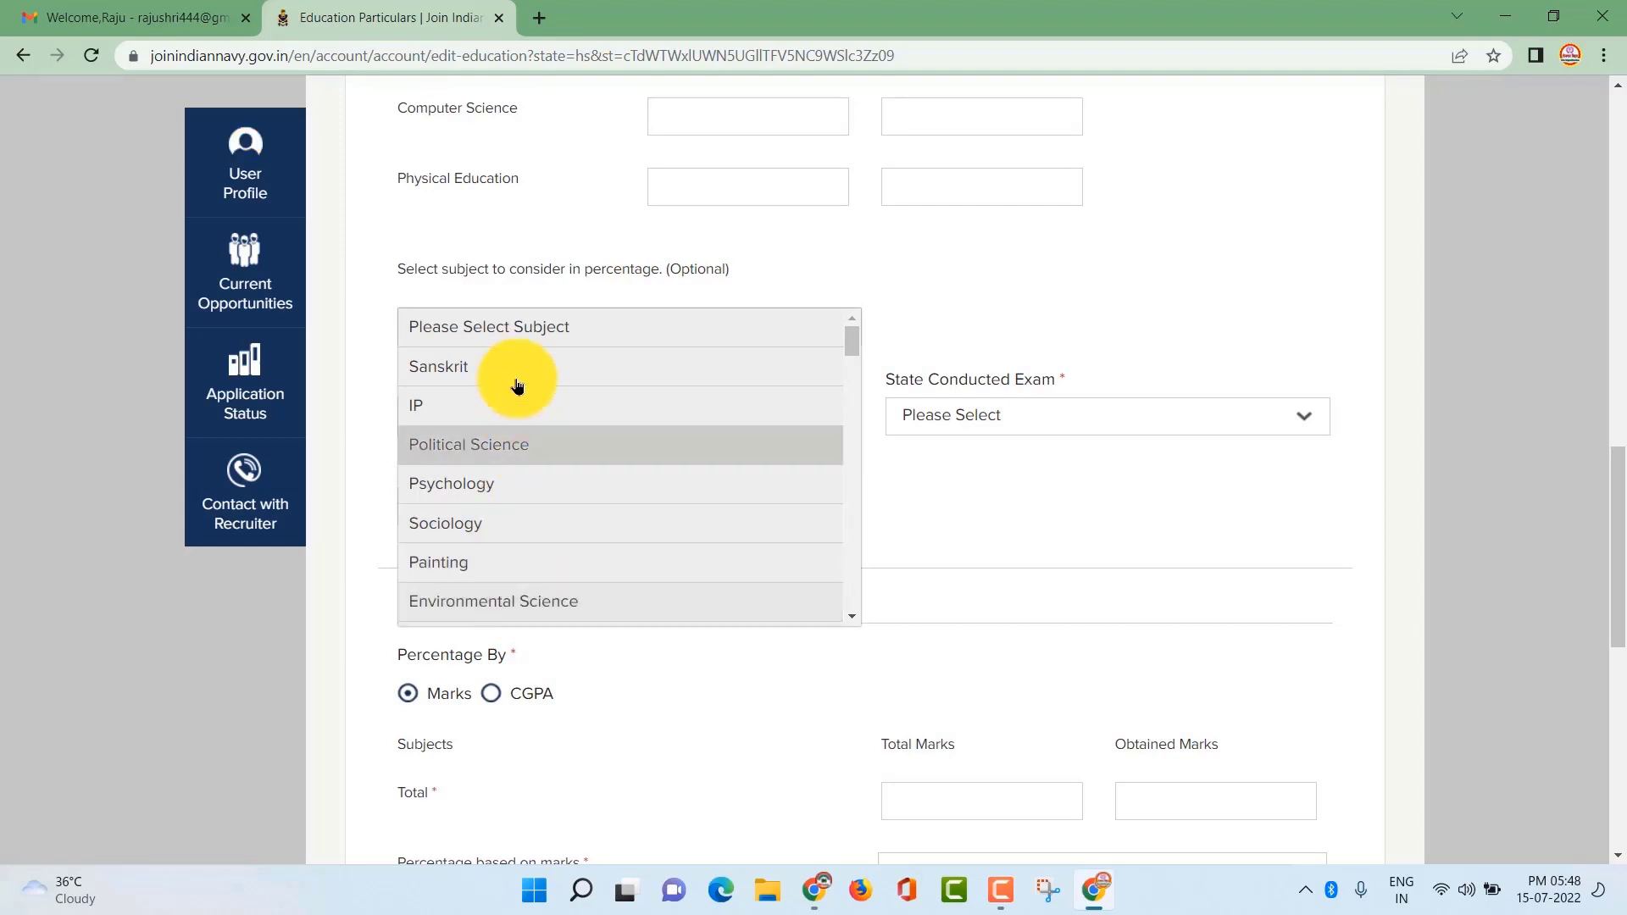
{"action": "left_click", "coordinate": [373, 398]}
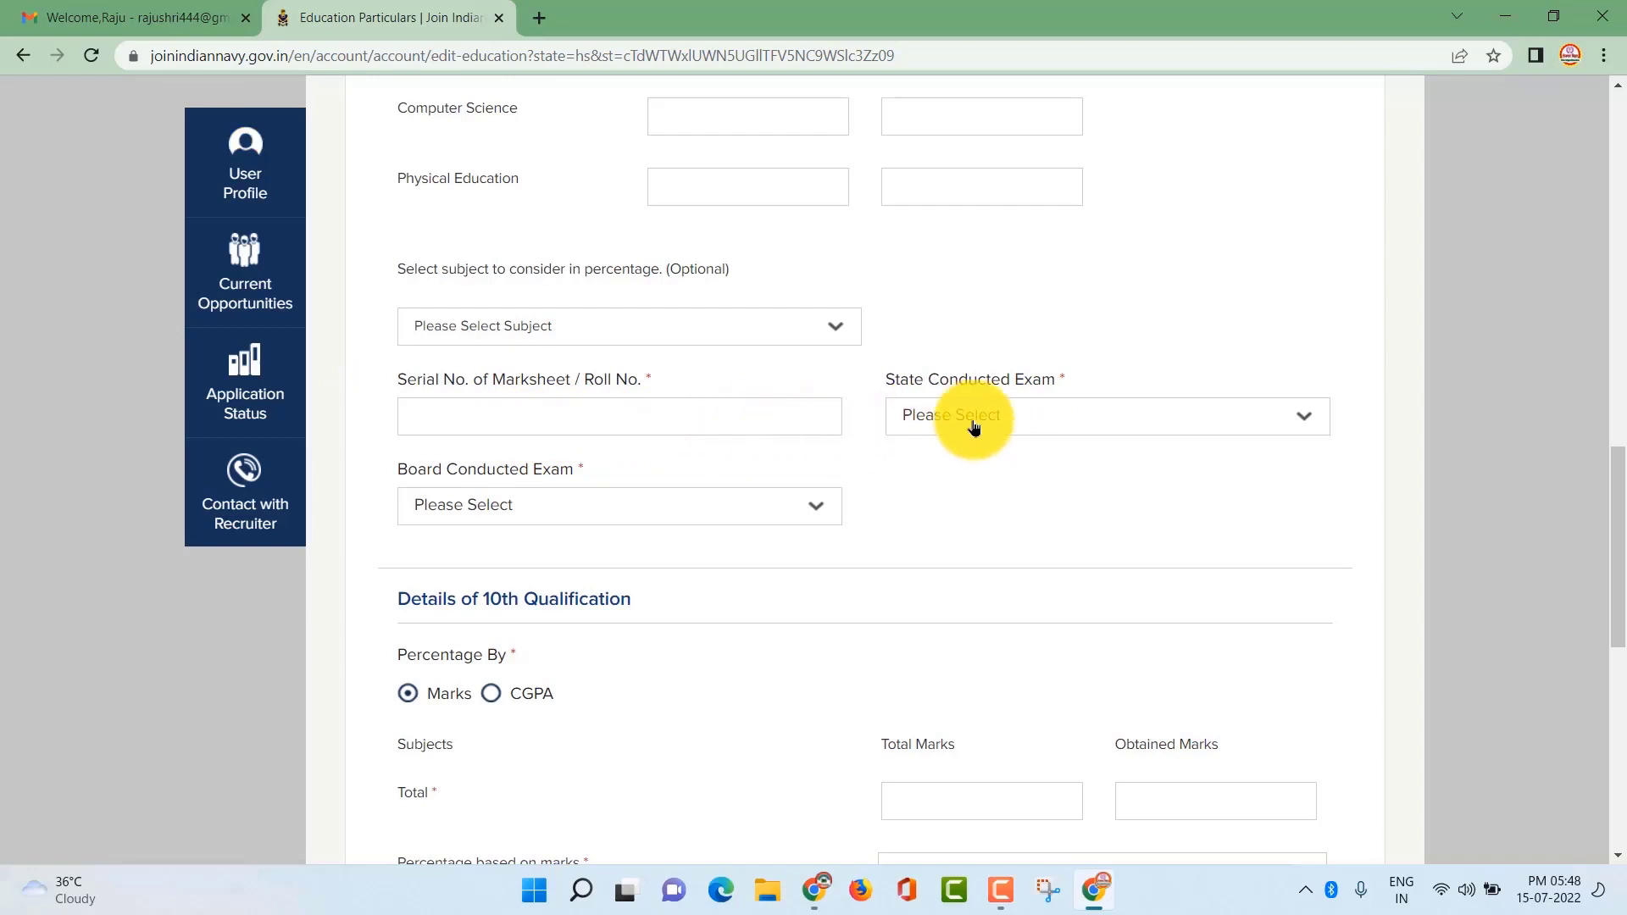
Set the 12th exam's State Conducted Exam to BIHAR, leaving the exam board unchanged
{"action": "left_click", "coordinate": [1098, 419]}
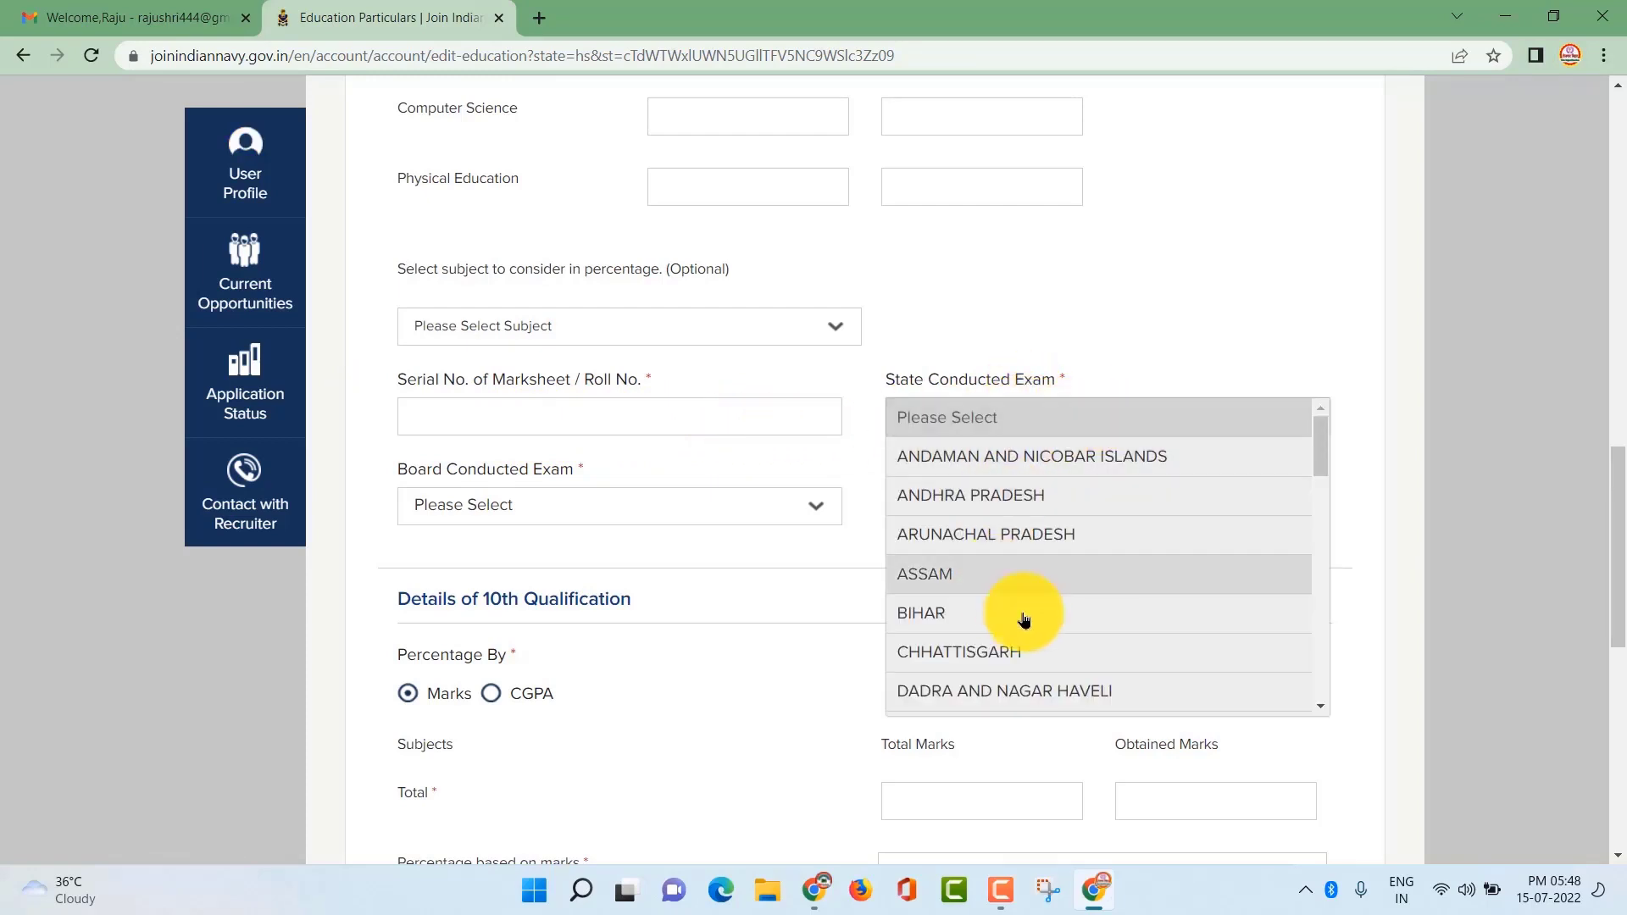
{"action": "left_click", "coordinate": [981, 614]}
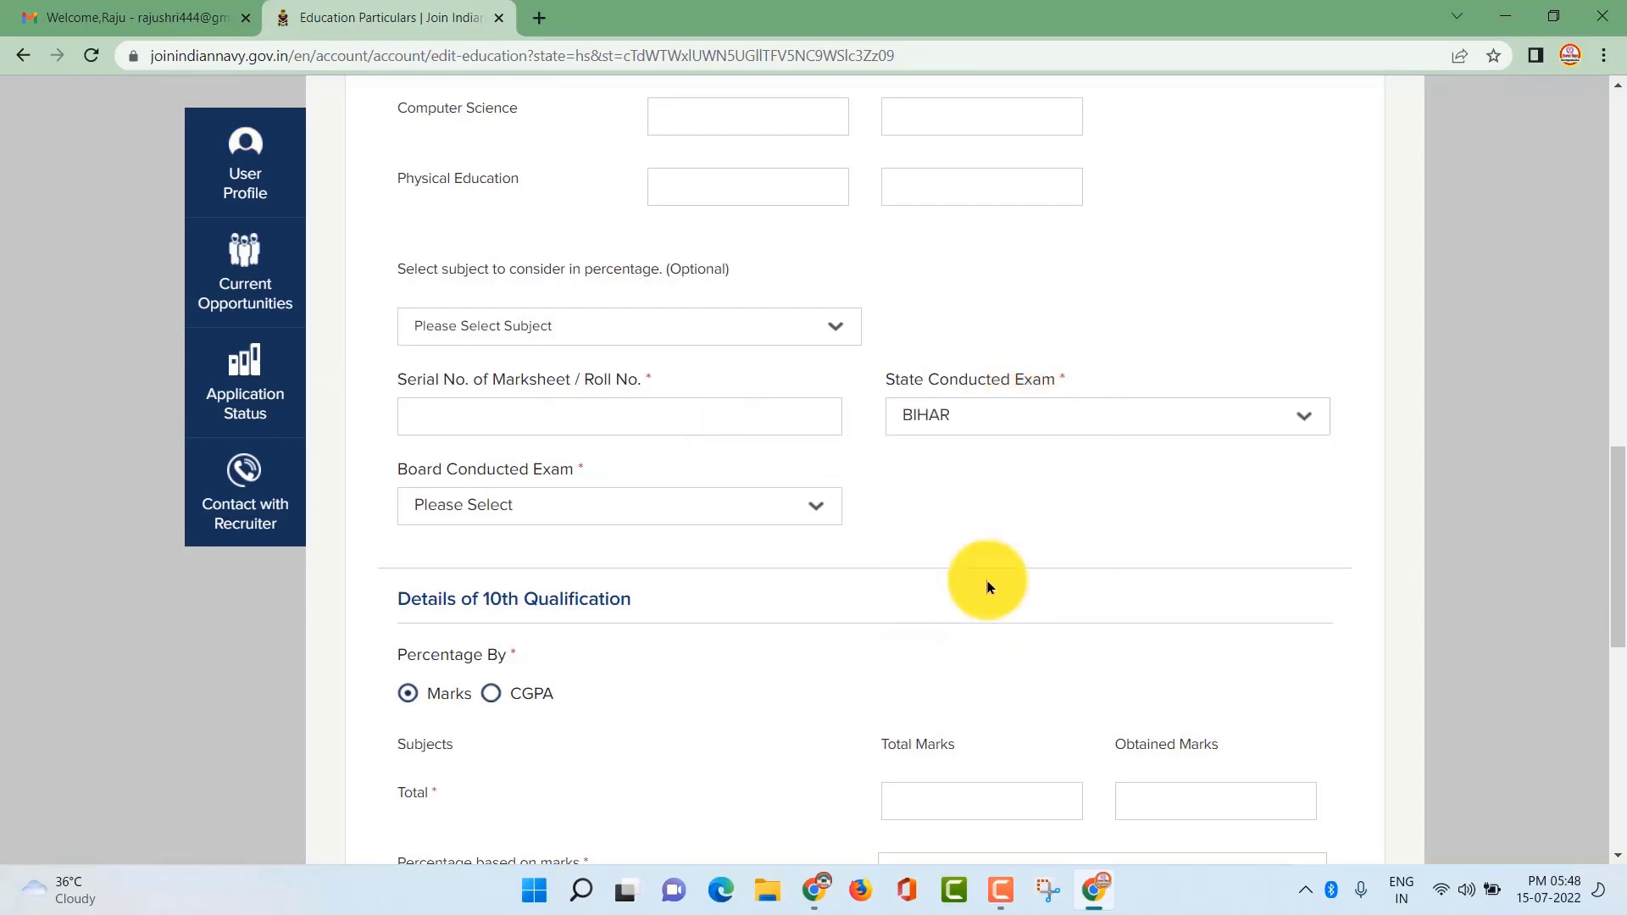
{"action": "scroll", "coordinate": [685, 541], "scroll_direction": "down", "scroll_amount": 2}
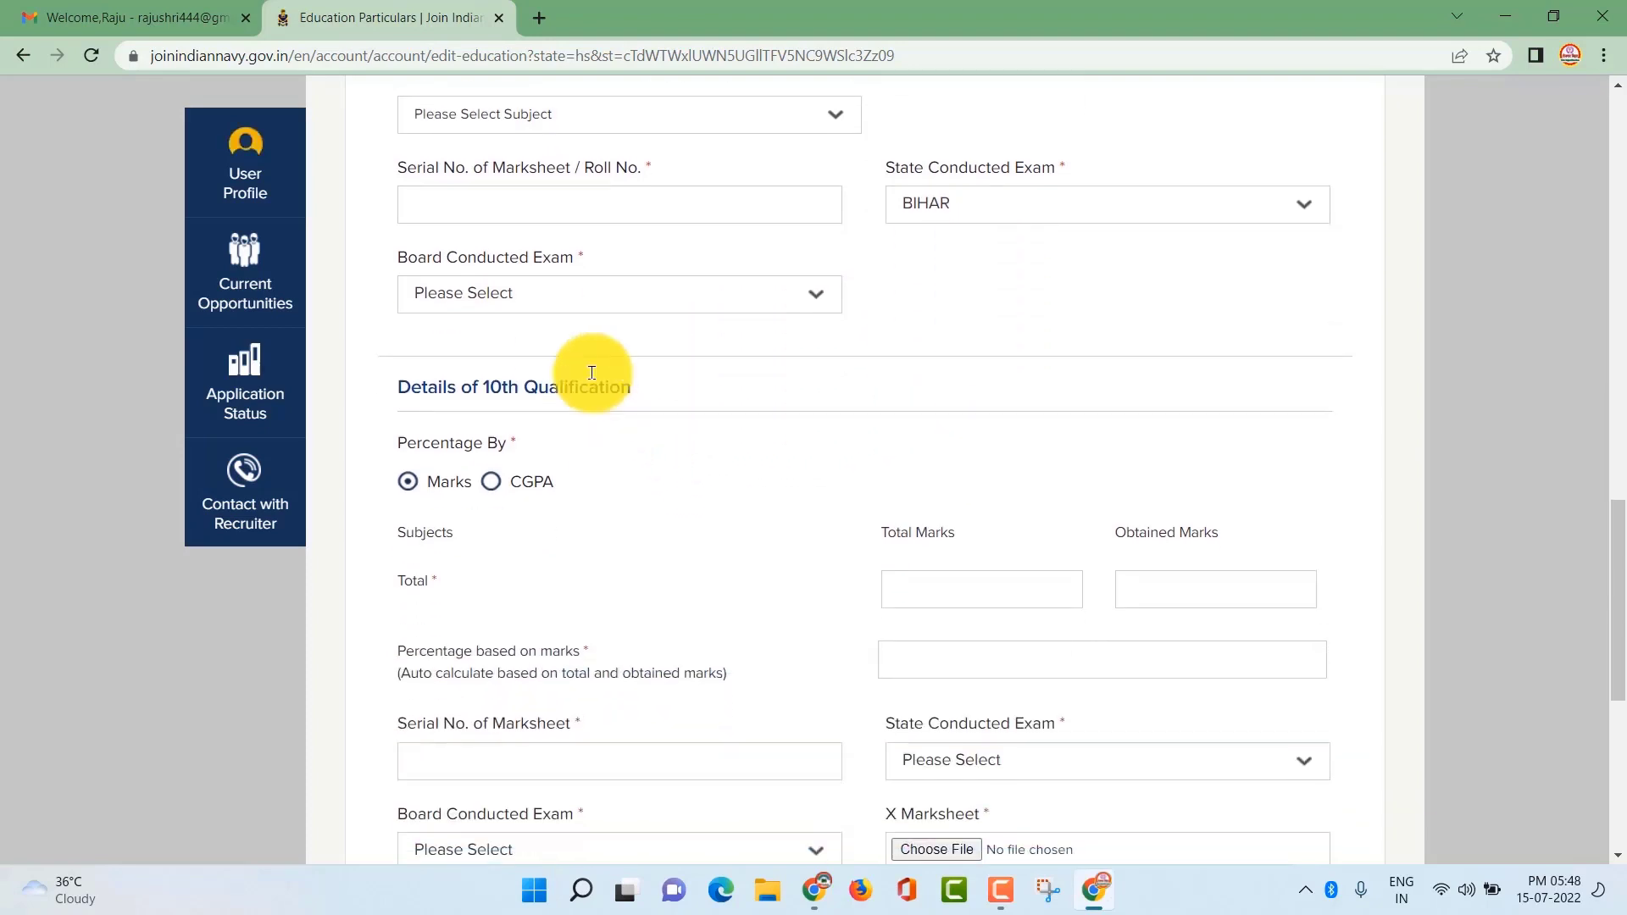
{"action": "left_click", "coordinate": [675, 297]}
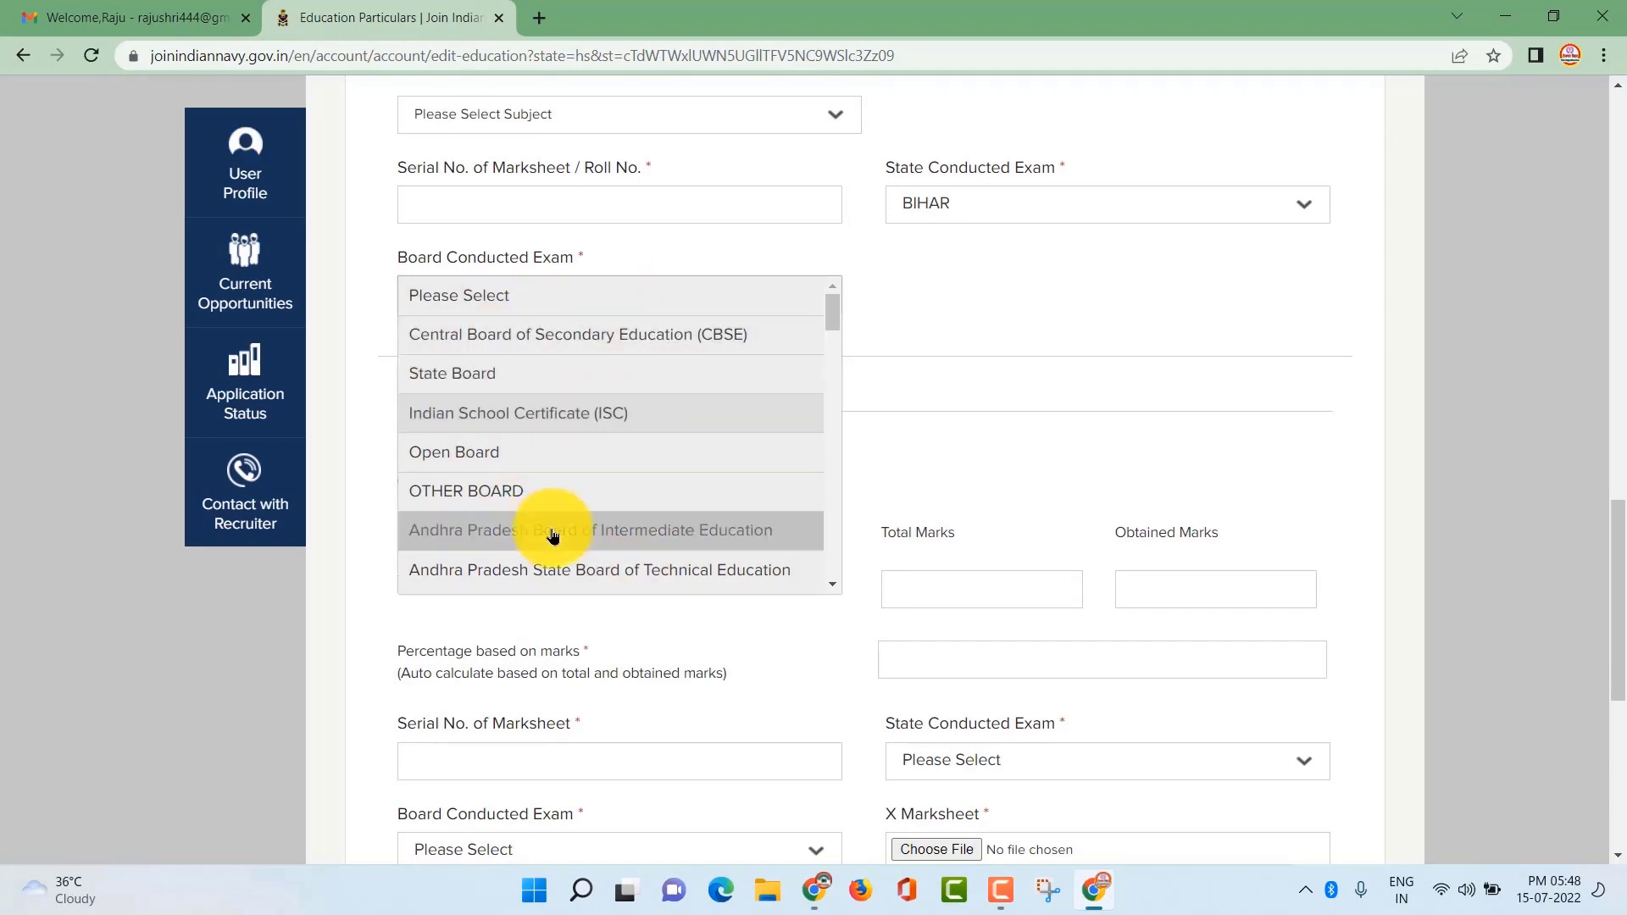
{"action": "left_click", "coordinate": [1020, 463]}
Save the education particulars
{"action": "scroll", "coordinate": [763, 466], "scroll_direction": "down", "scroll_amount": 1}
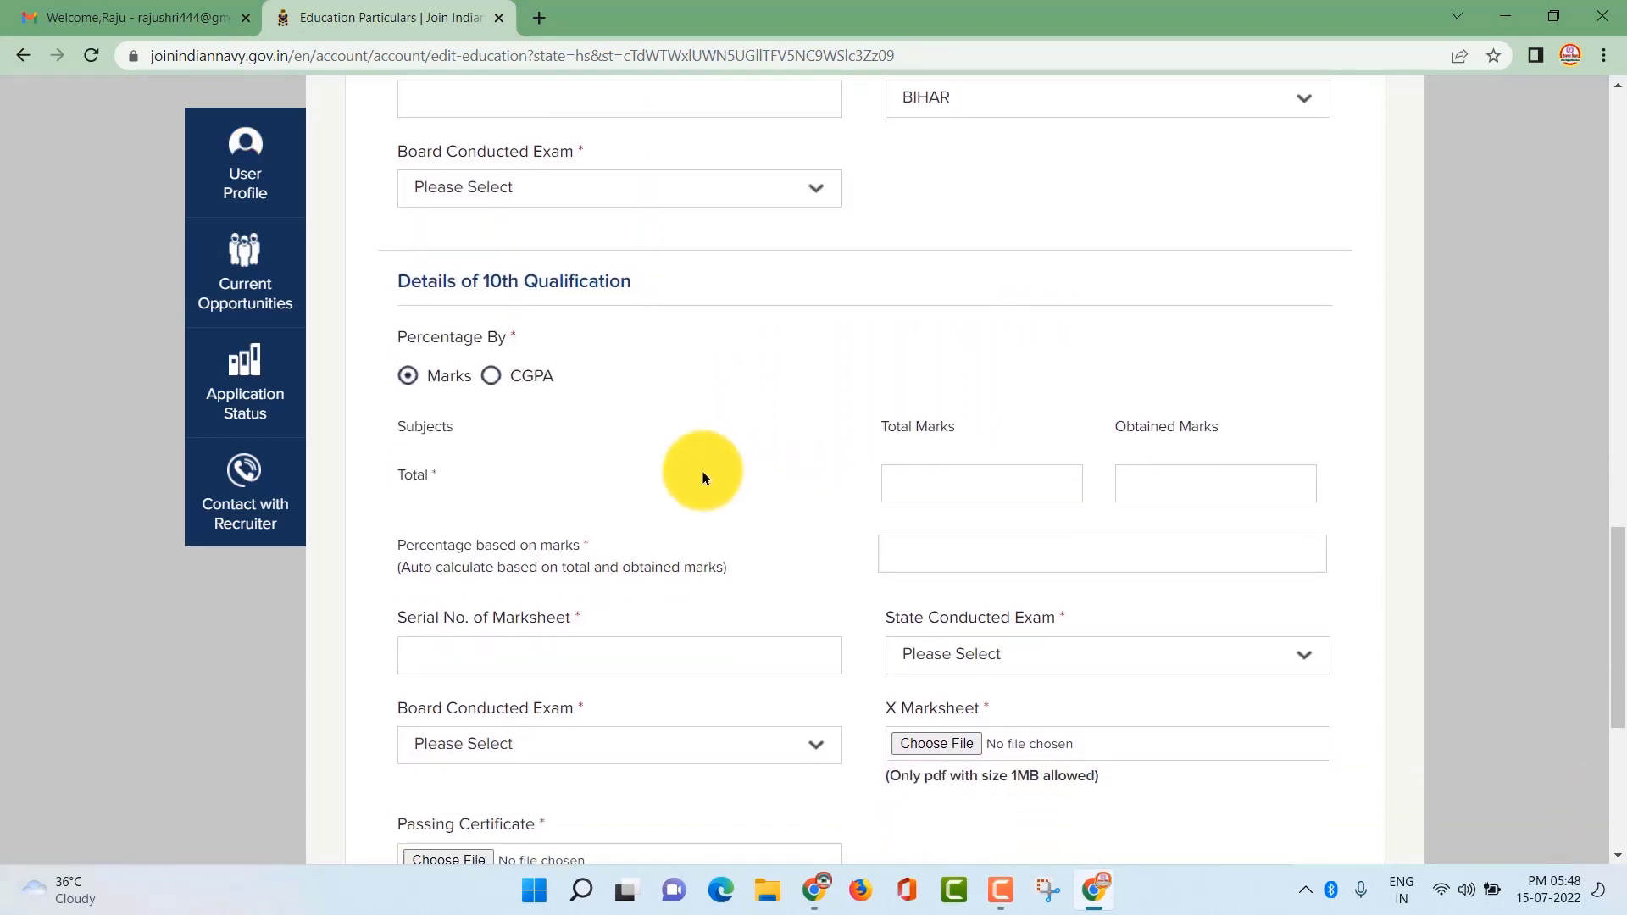
{"action": "scroll", "coordinate": [729, 485], "scroll_direction": "down", "scroll_amount": 3}
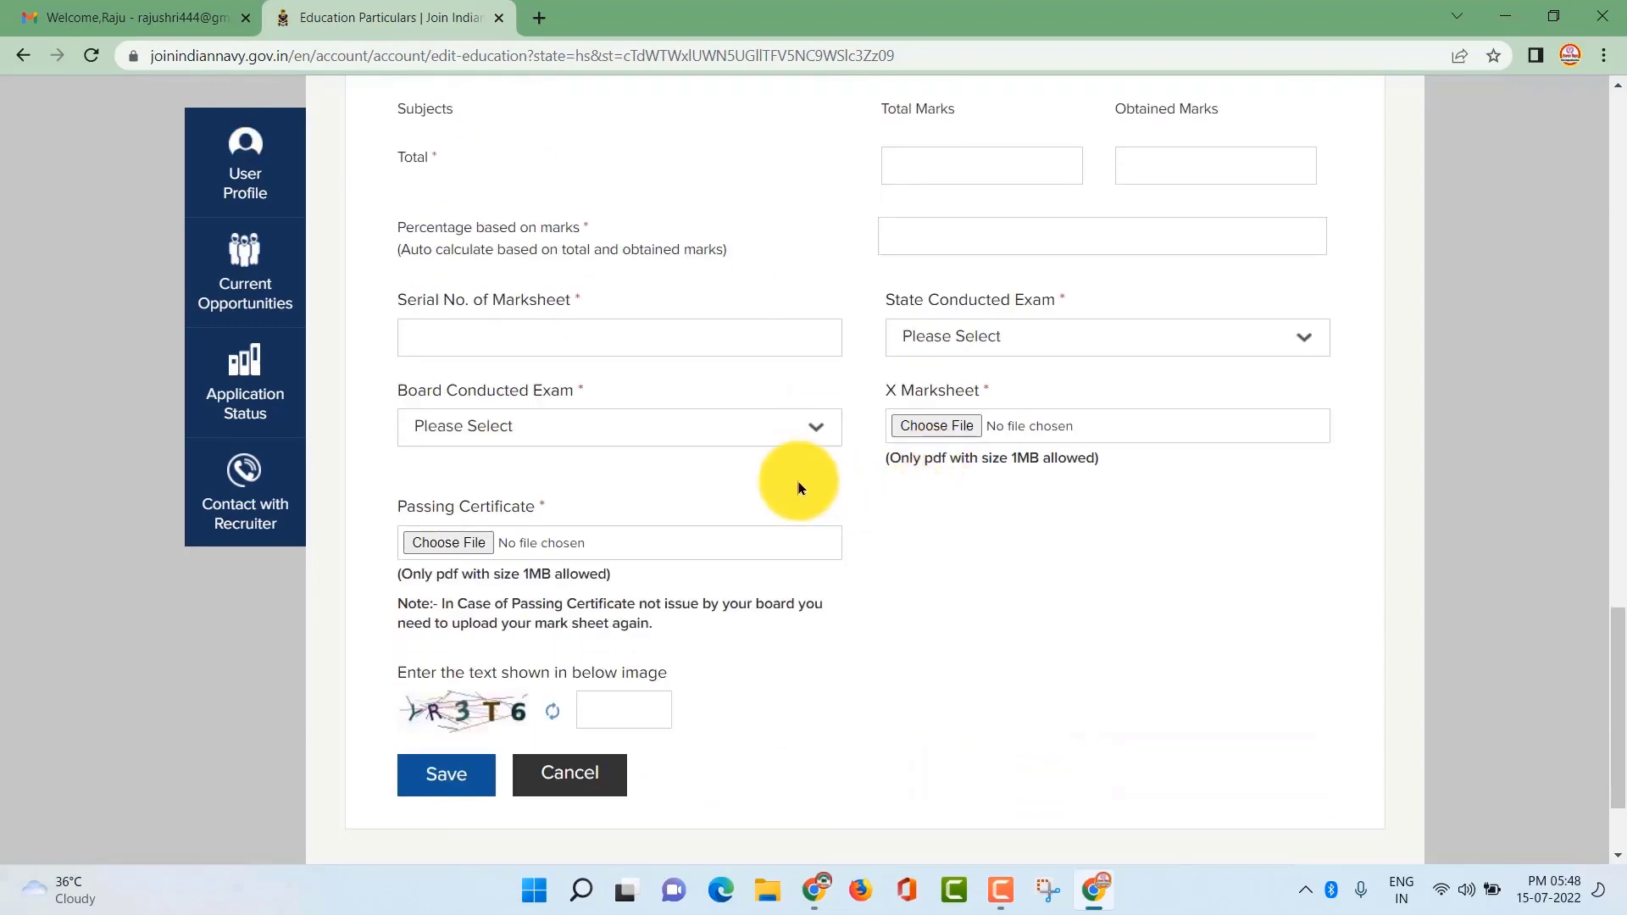
{"action": "scroll", "coordinate": [793, 483], "scroll_direction": "up", "scroll_amount": 5}
{"action": "scroll", "coordinate": [745, 483], "scroll_direction": "down", "scroll_amount": 3}
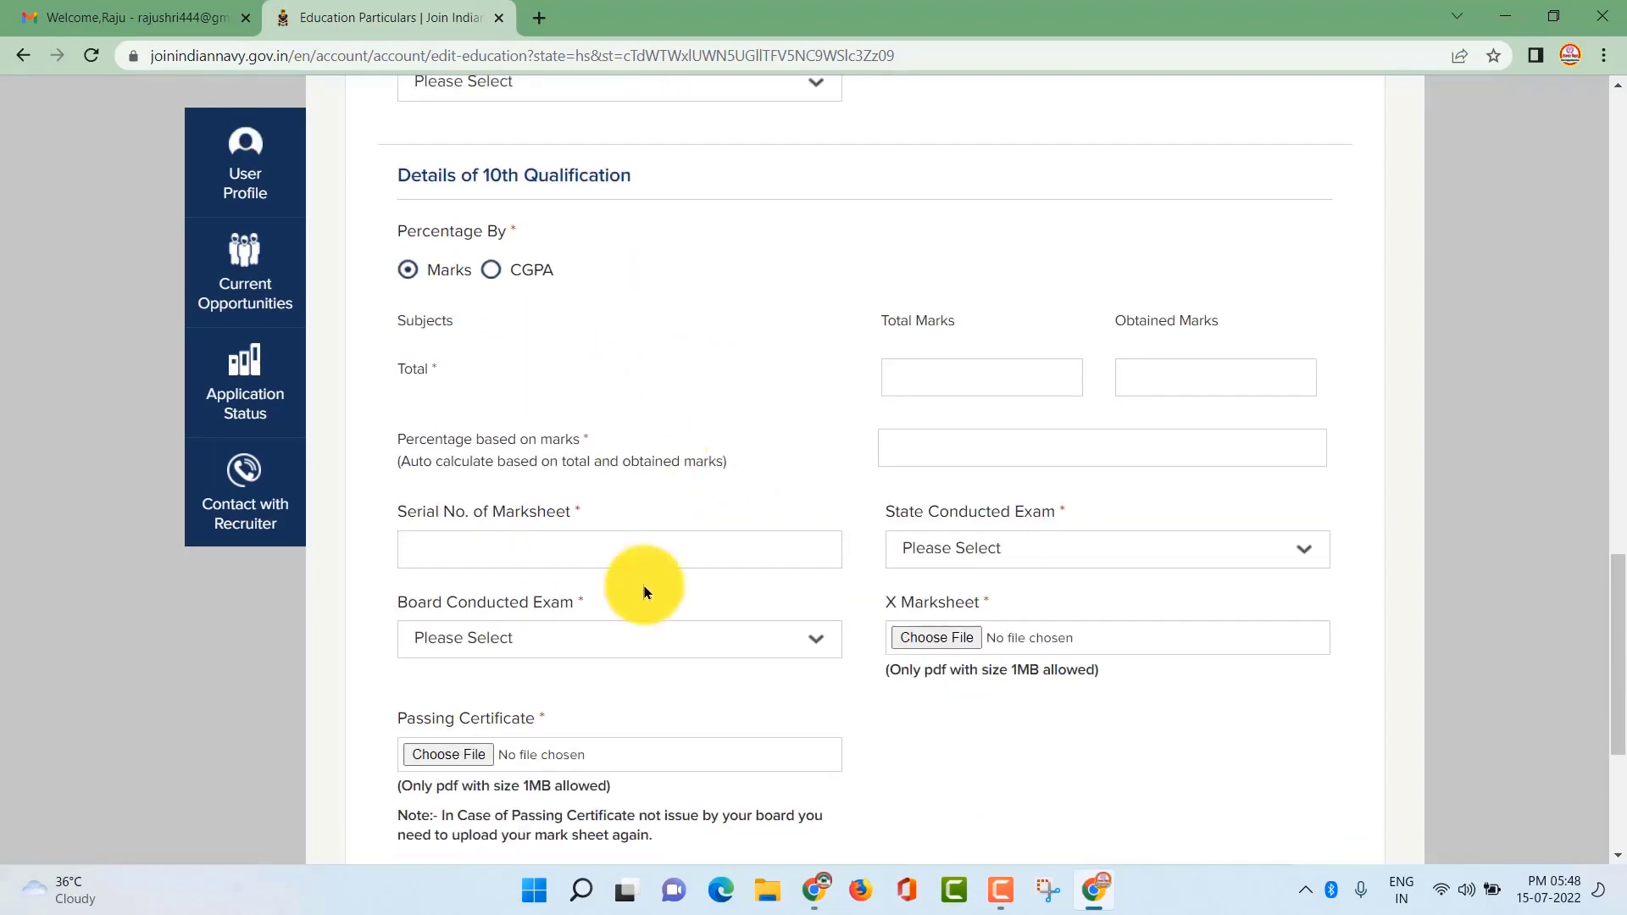
{"action": "scroll", "coordinate": [1038, 449], "scroll_direction": "down", "scroll_amount": 3}
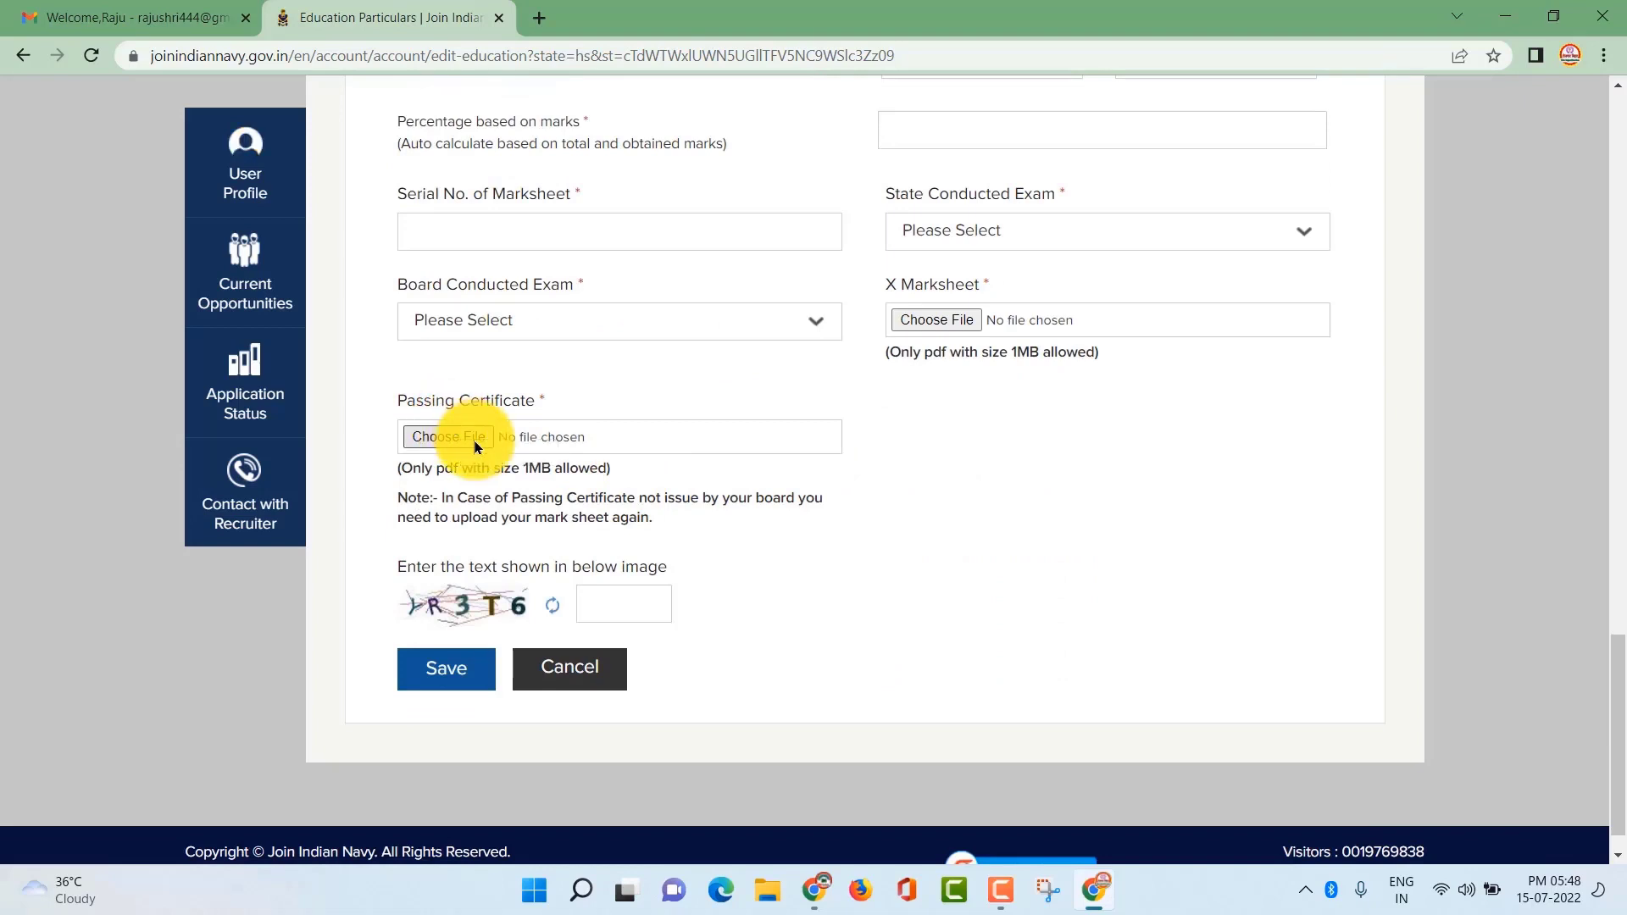
{"action": "scroll", "coordinate": [665, 511], "scroll_direction": "down", "scroll_amount": 1}
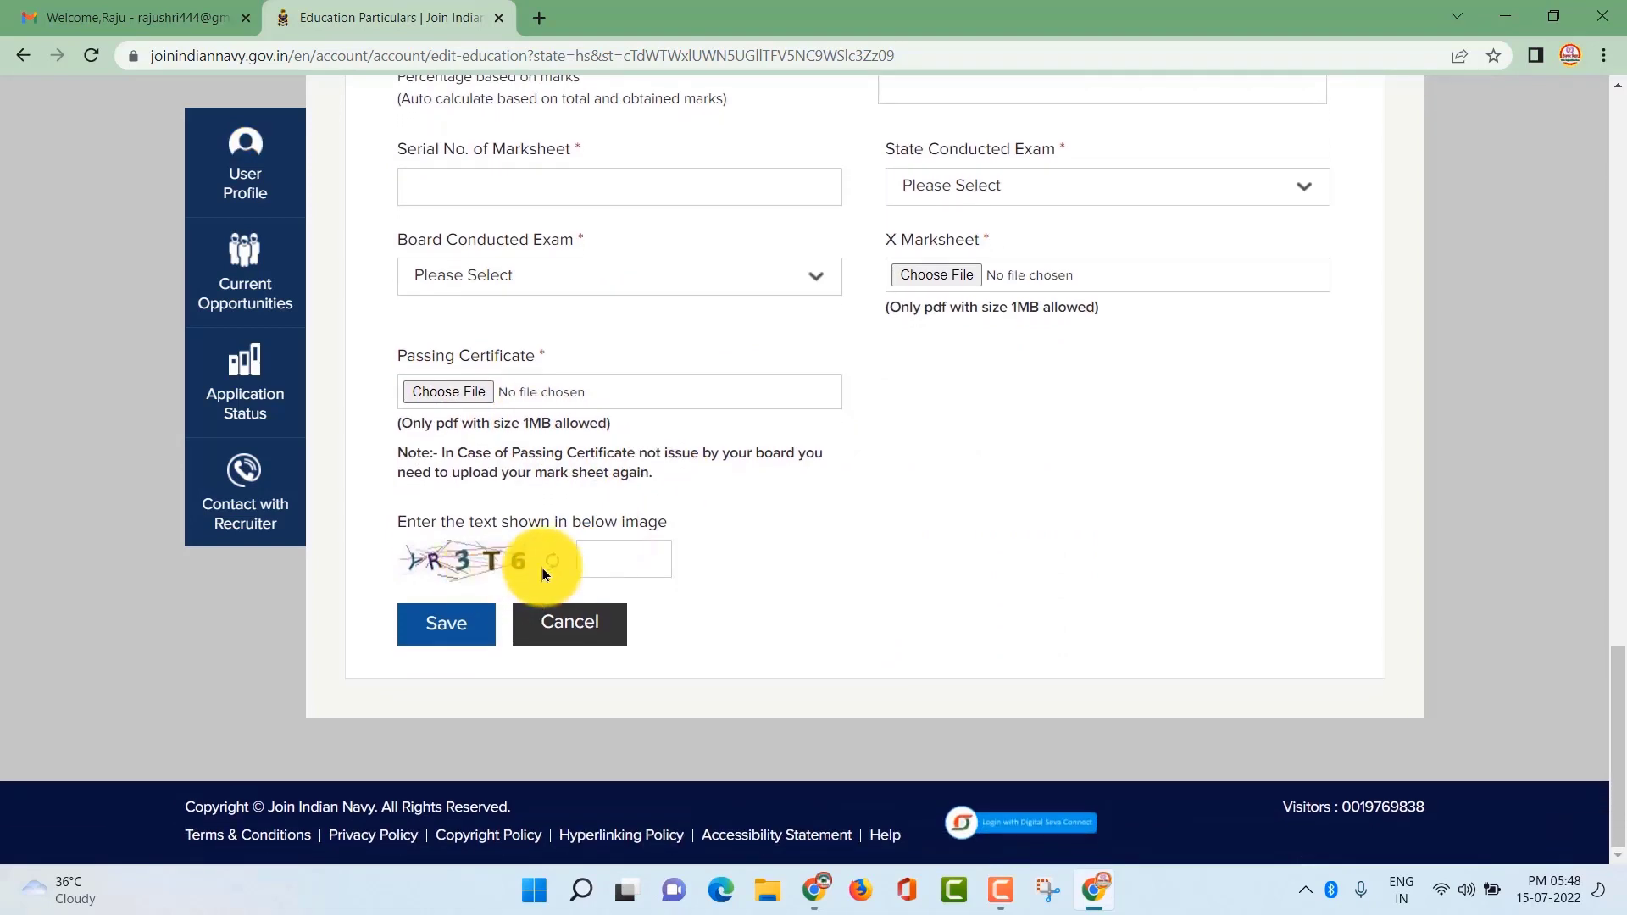
{"action": "left_click", "coordinate": [447, 625]}
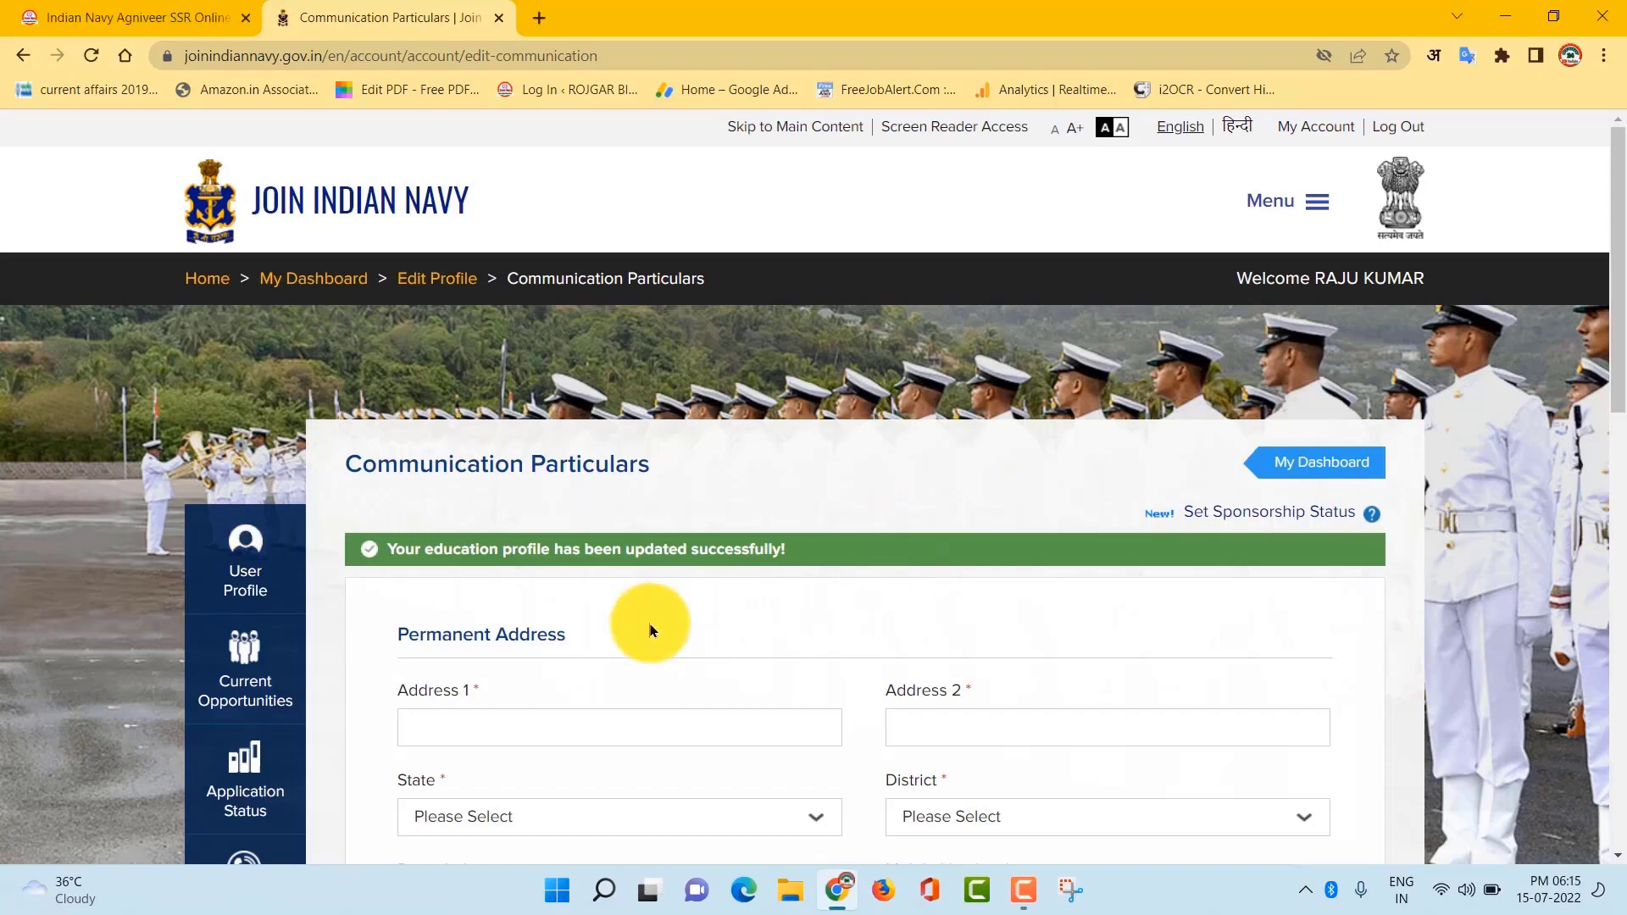
Set the permanent address state to Bihar
{"action": "scroll", "coordinate": [650, 627], "scroll_direction": "down", "scroll_amount": 5}
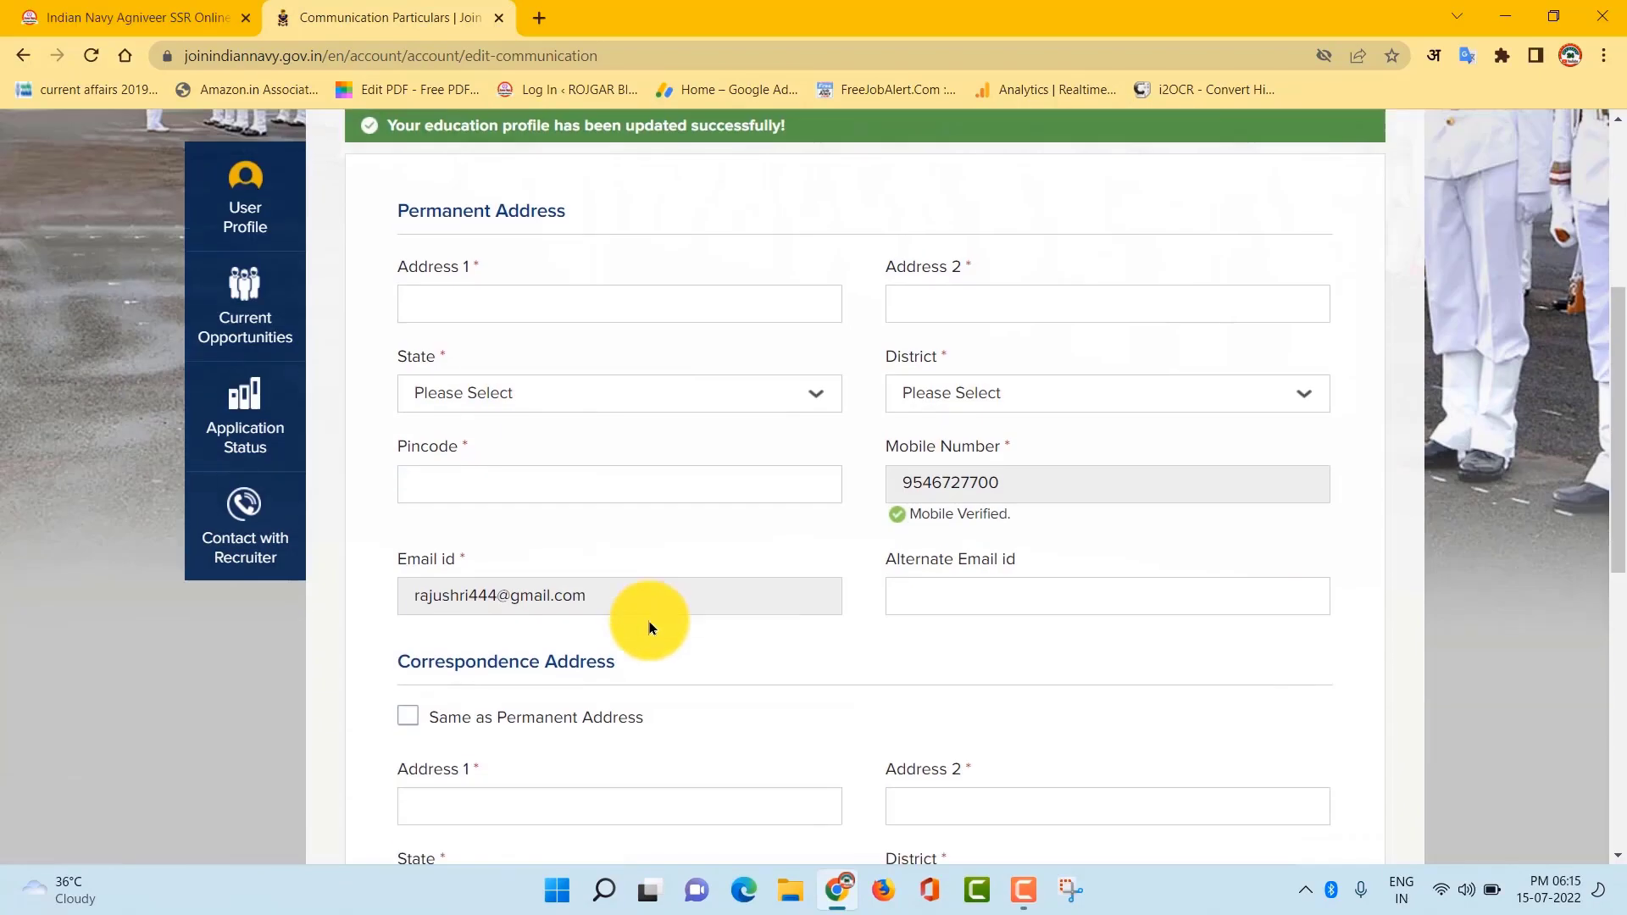
{"action": "left_click", "coordinate": [693, 399]}
{"action": "left_click", "coordinate": [526, 591]}
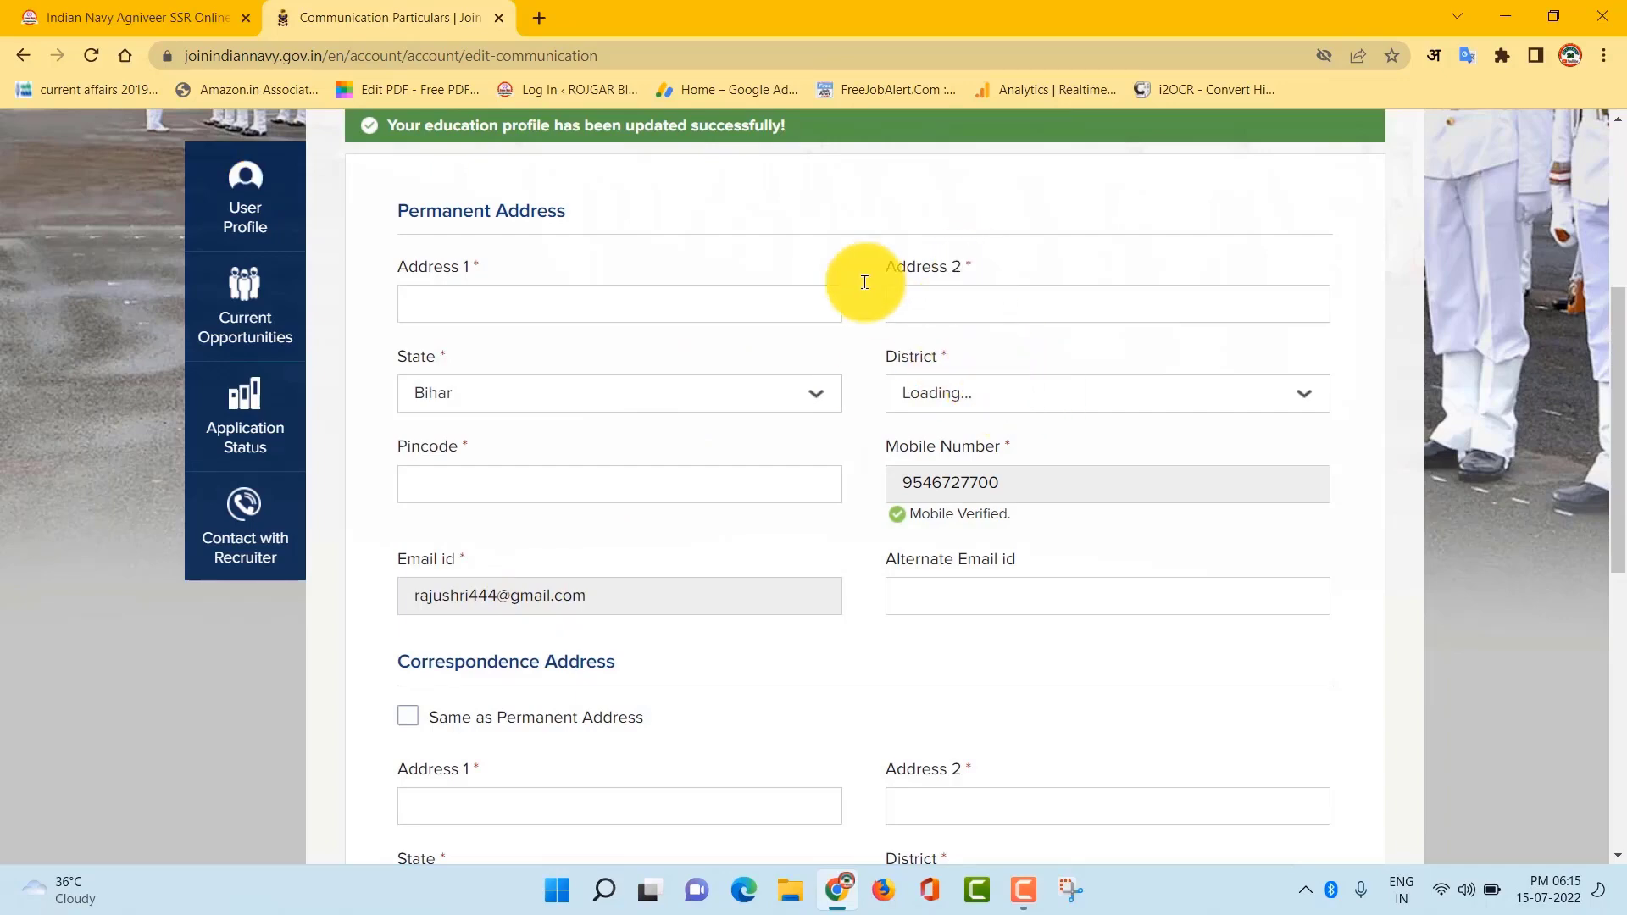
Cancel the passport photo upload and save the communication particulars
{"action": "scroll", "coordinate": [513, 625], "scroll_direction": "down", "scroll_amount": 3}
{"action": "scroll", "coordinate": [512, 626], "scroll_direction": "down", "scroll_amount": 2}
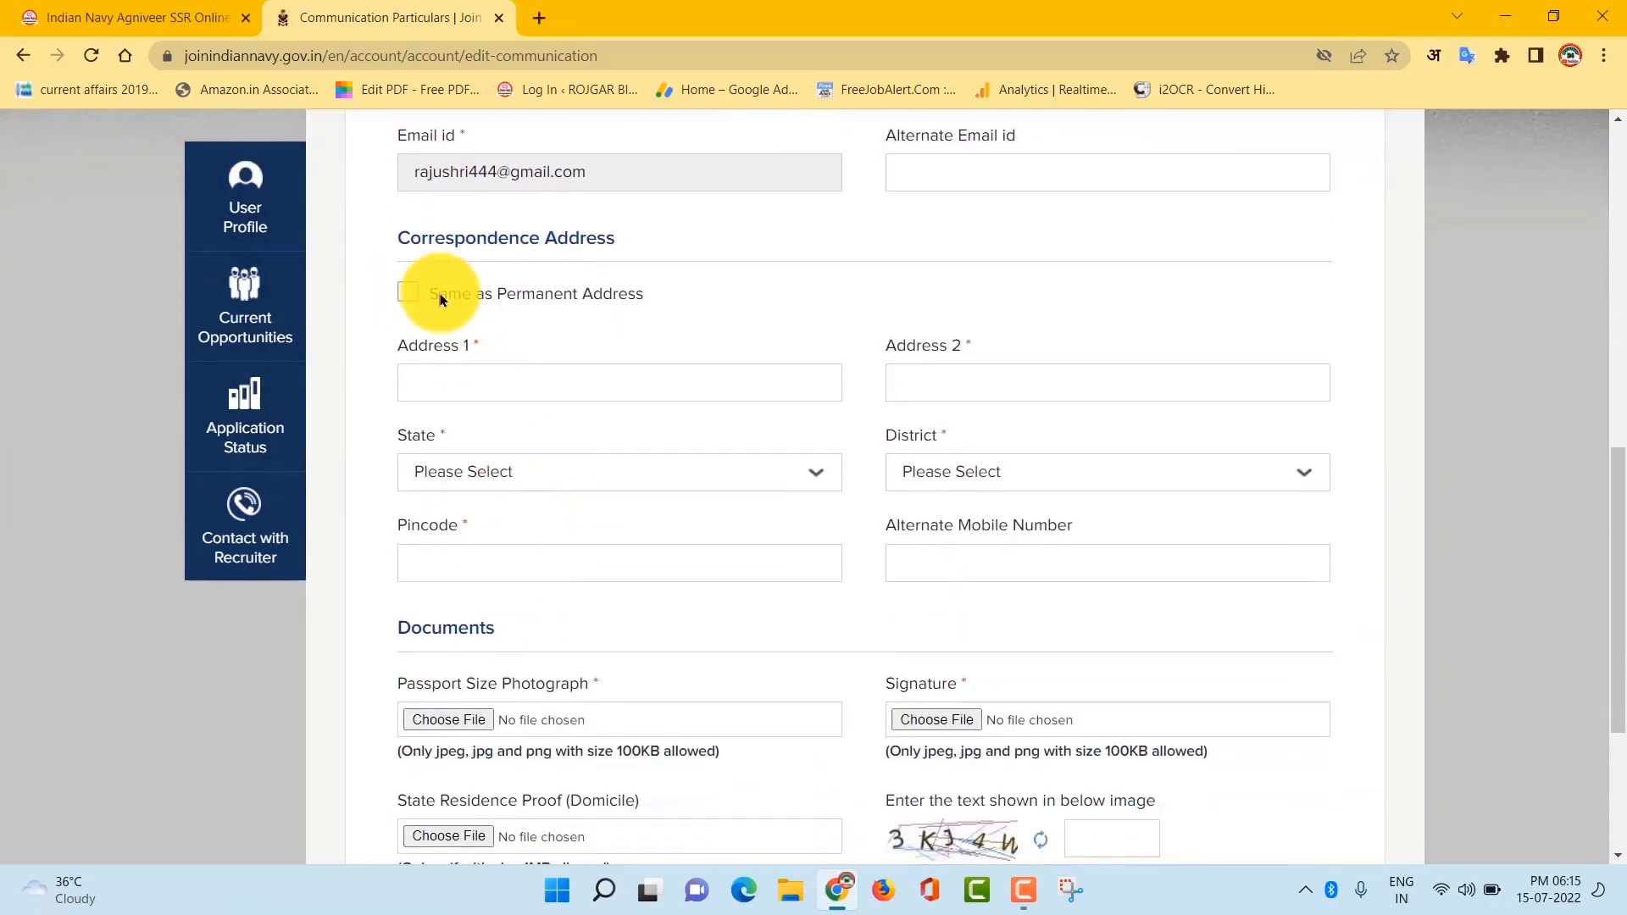
{"action": "scroll", "coordinate": [831, 598], "scroll_direction": "down", "scroll_amount": 3}
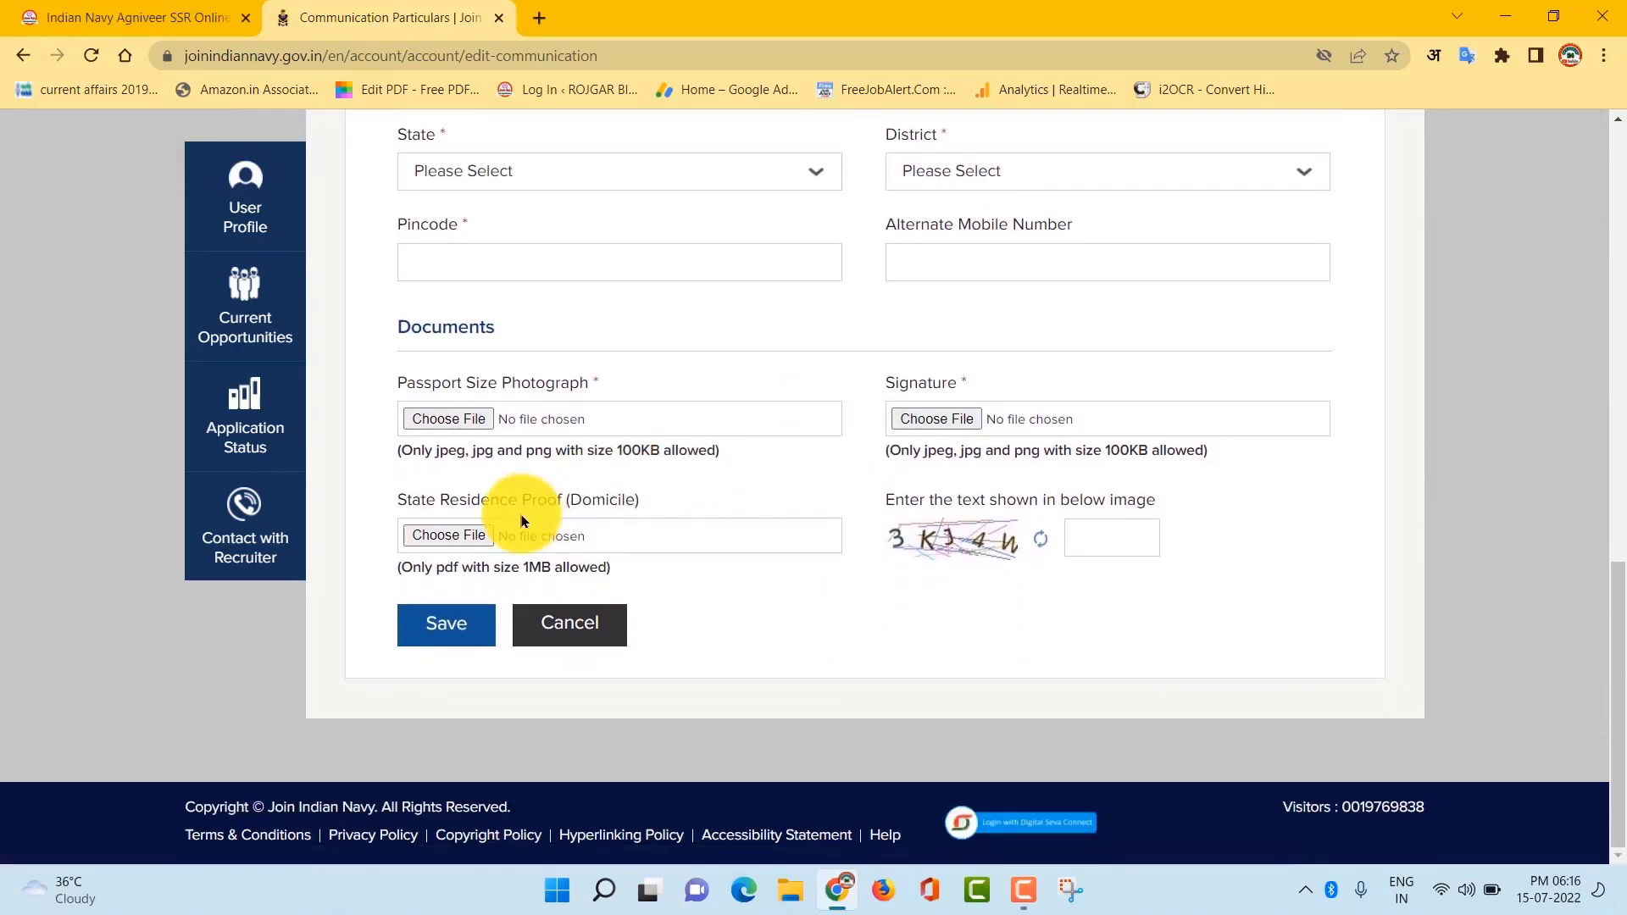
{"action": "left_click", "coordinate": [440, 419]}
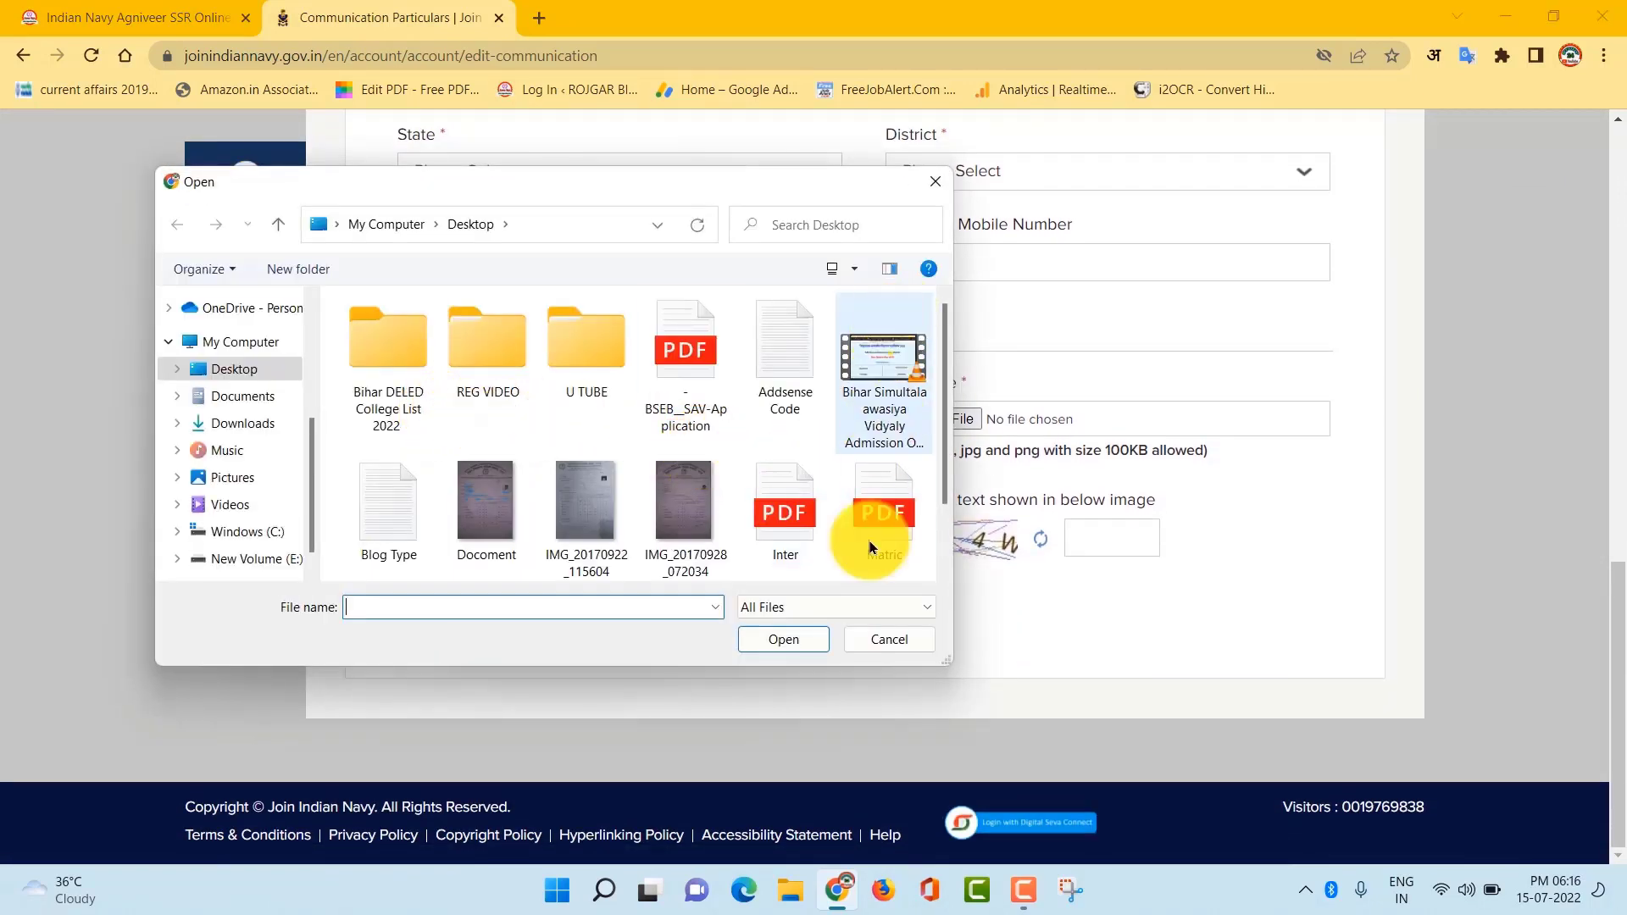
{"action": "left_click", "coordinate": [877, 642]}
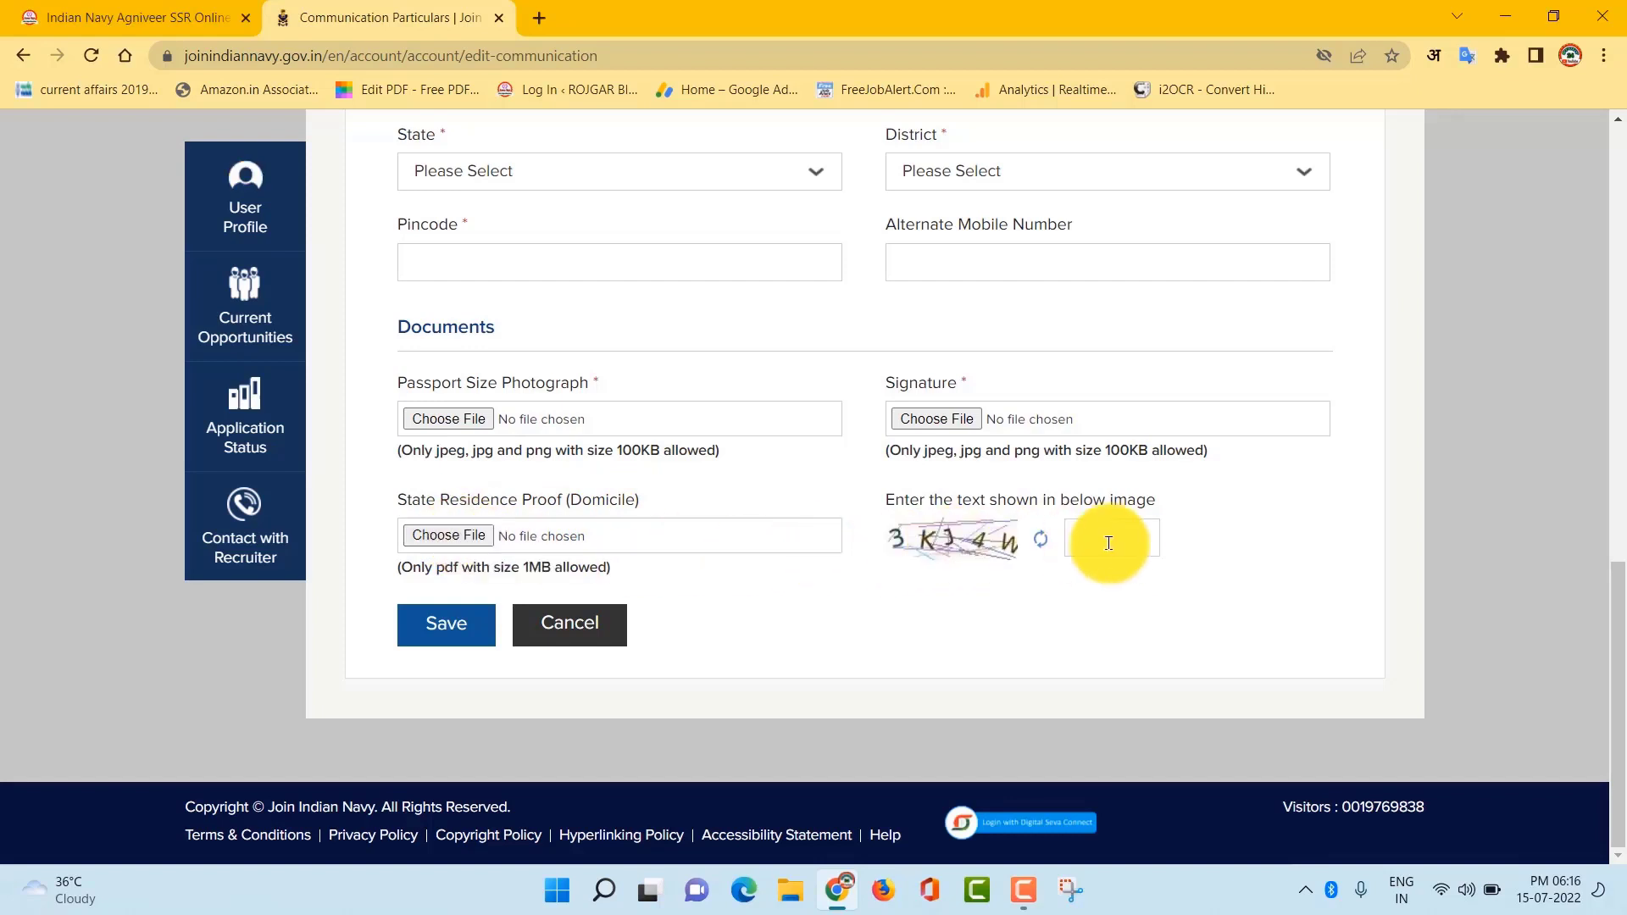
{"action": "left_click", "coordinate": [424, 632]}
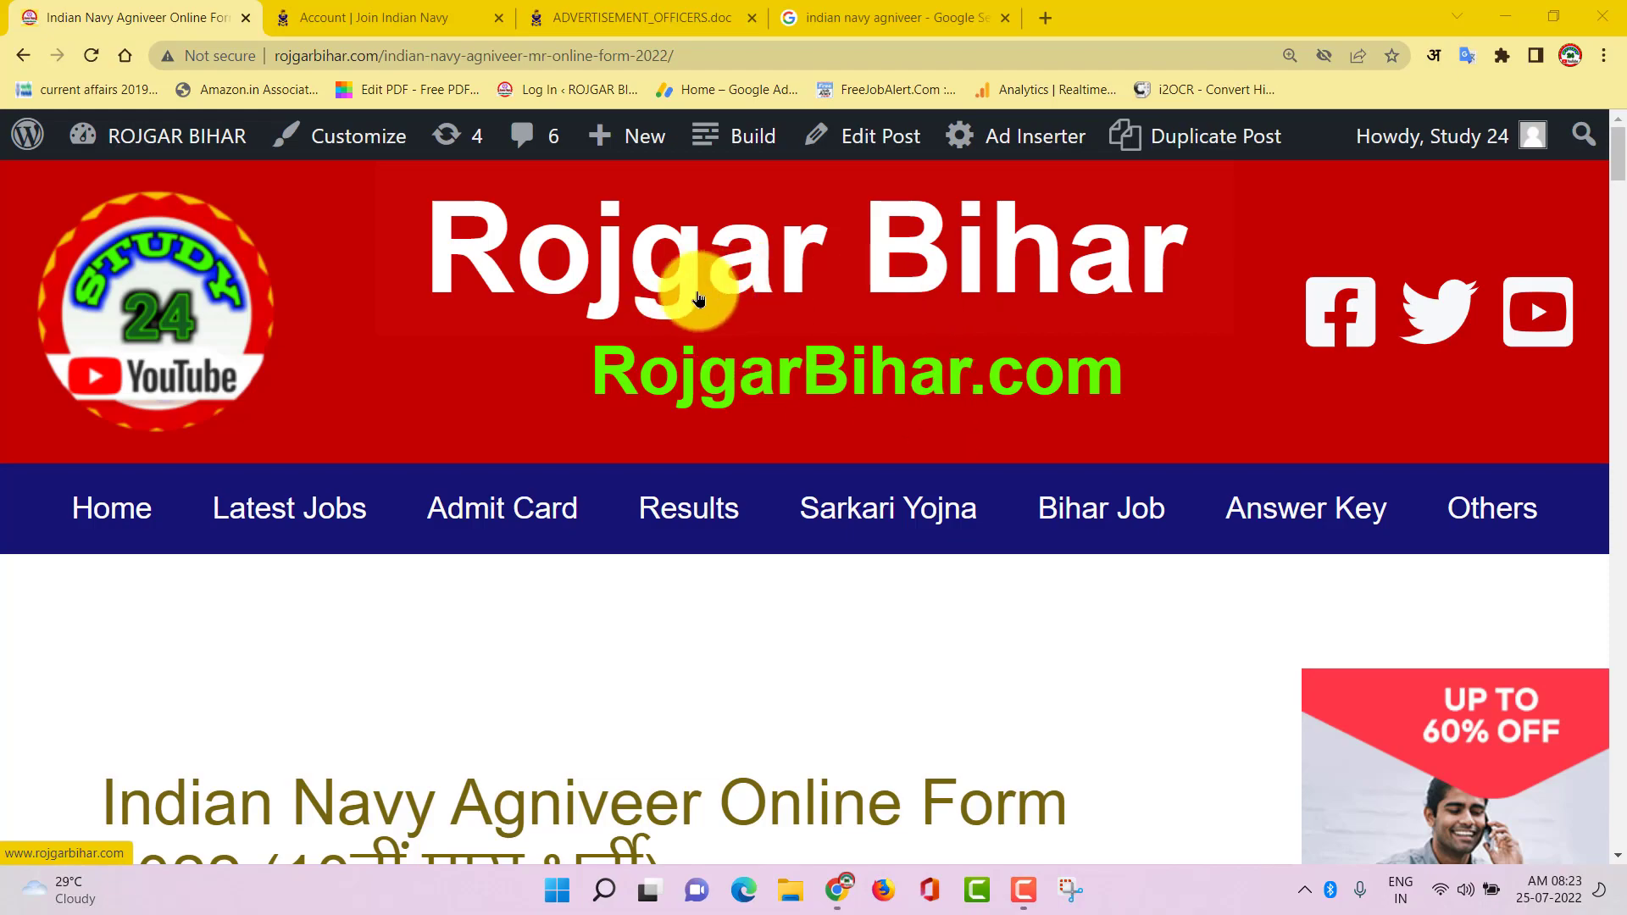
Follow the Login link next to Apply Online in the Most Usefull Links table
{"action": "scroll", "coordinate": [847, 515], "scroll_direction": "down", "scroll_amount": 20}
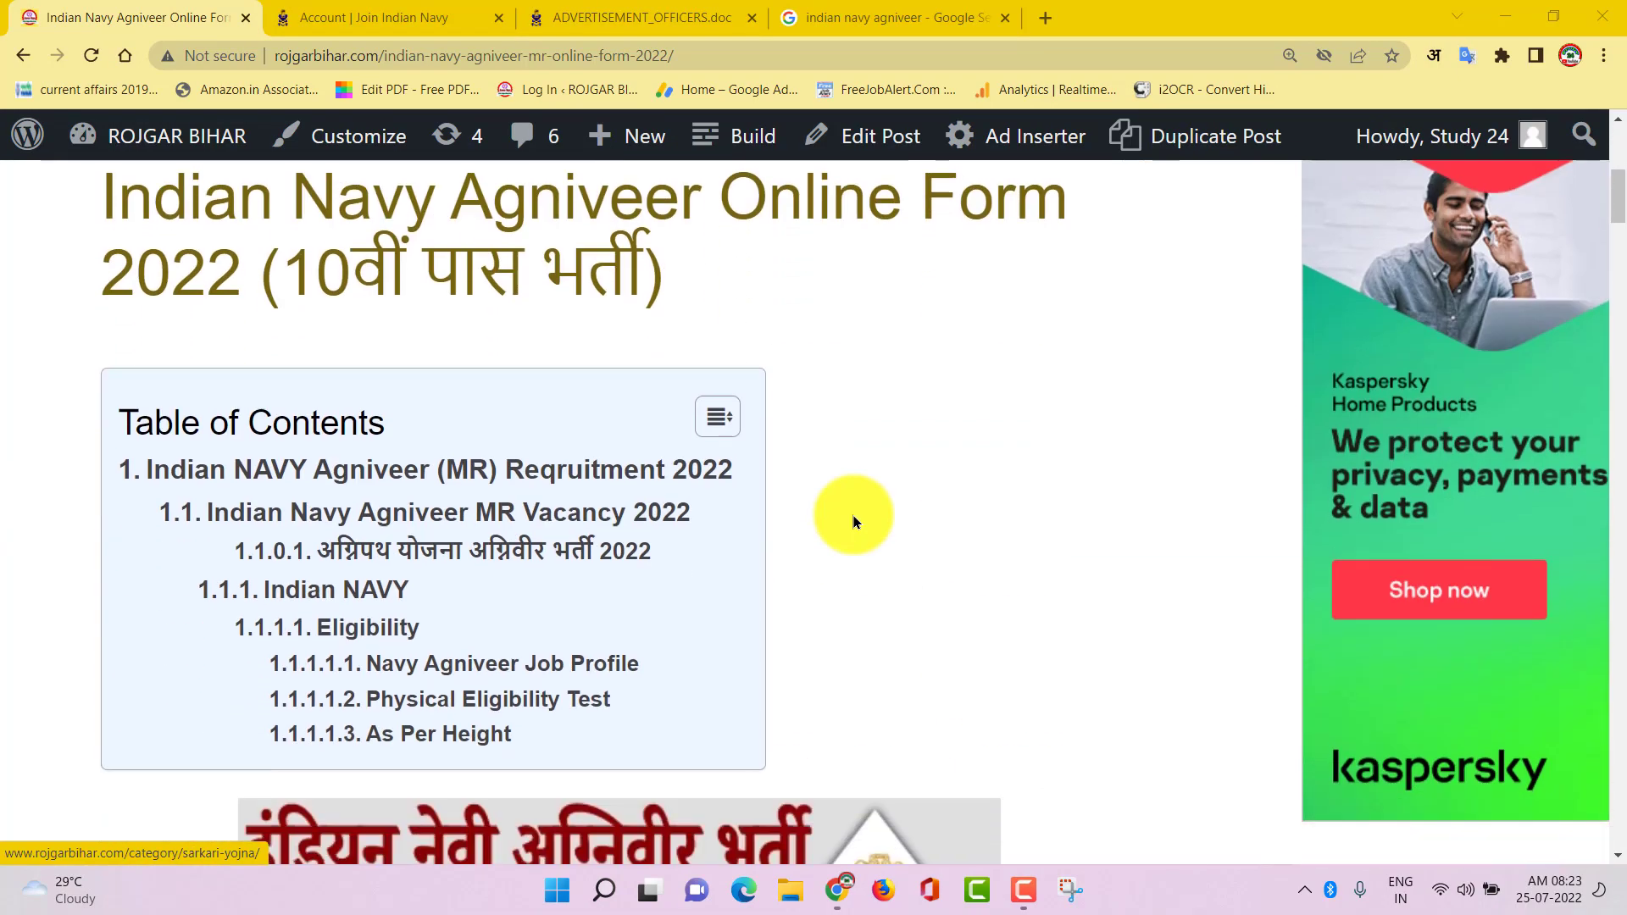
{"action": "scroll", "coordinate": [853, 520], "scroll_direction": "down", "scroll_amount": 20}
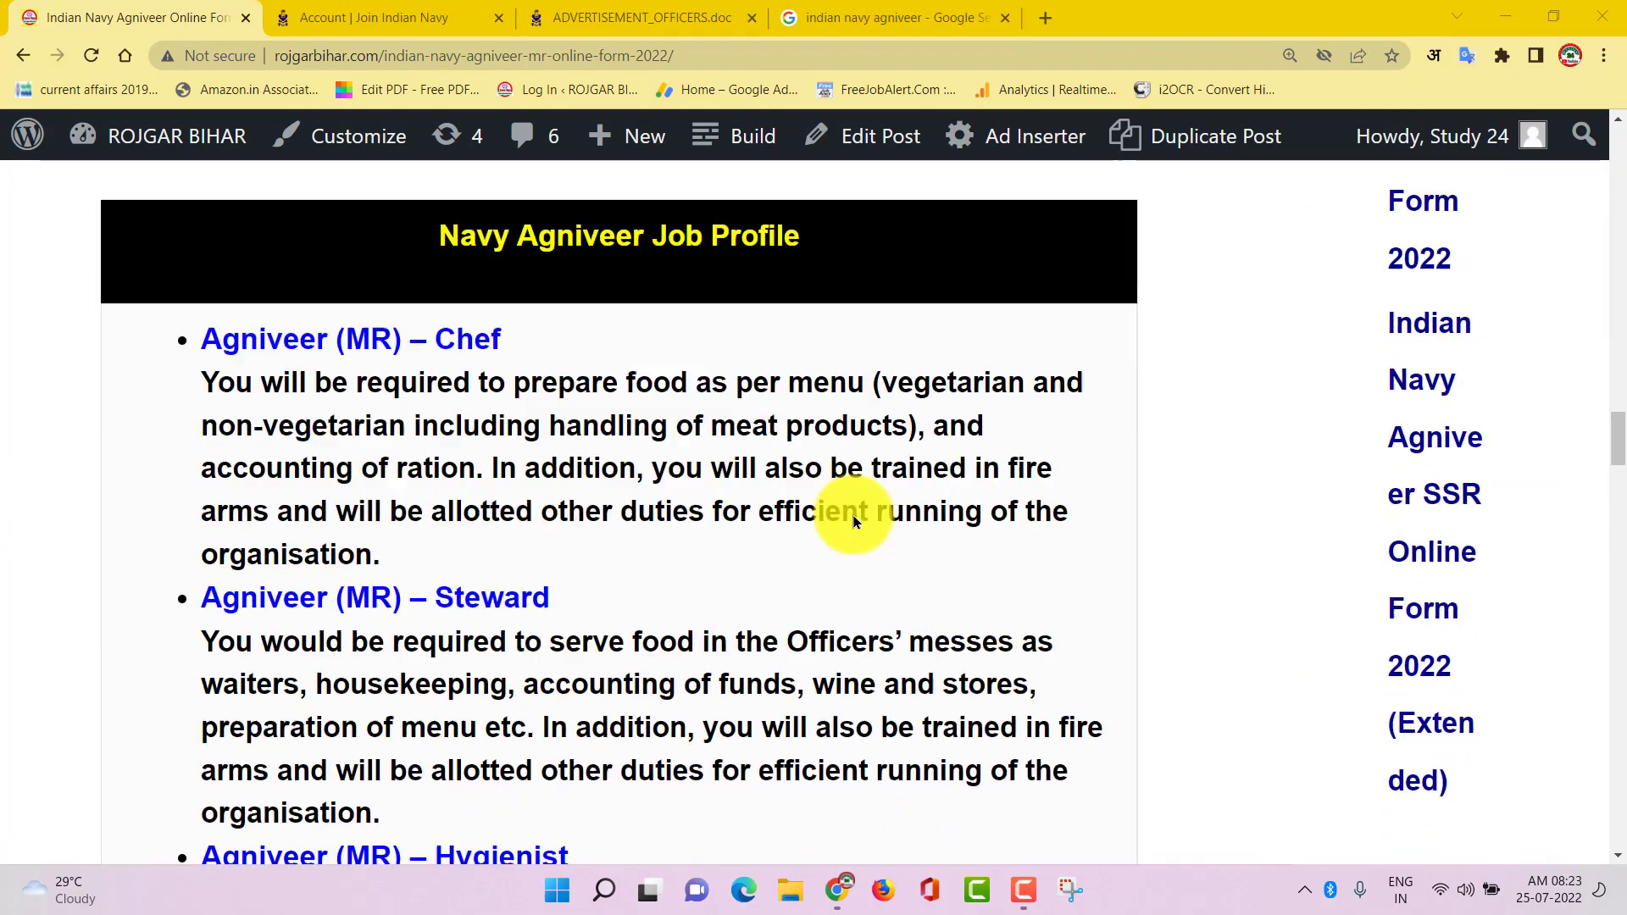
{"action": "scroll", "coordinate": [852, 521], "scroll_direction": "down", "scroll_amount": 20}
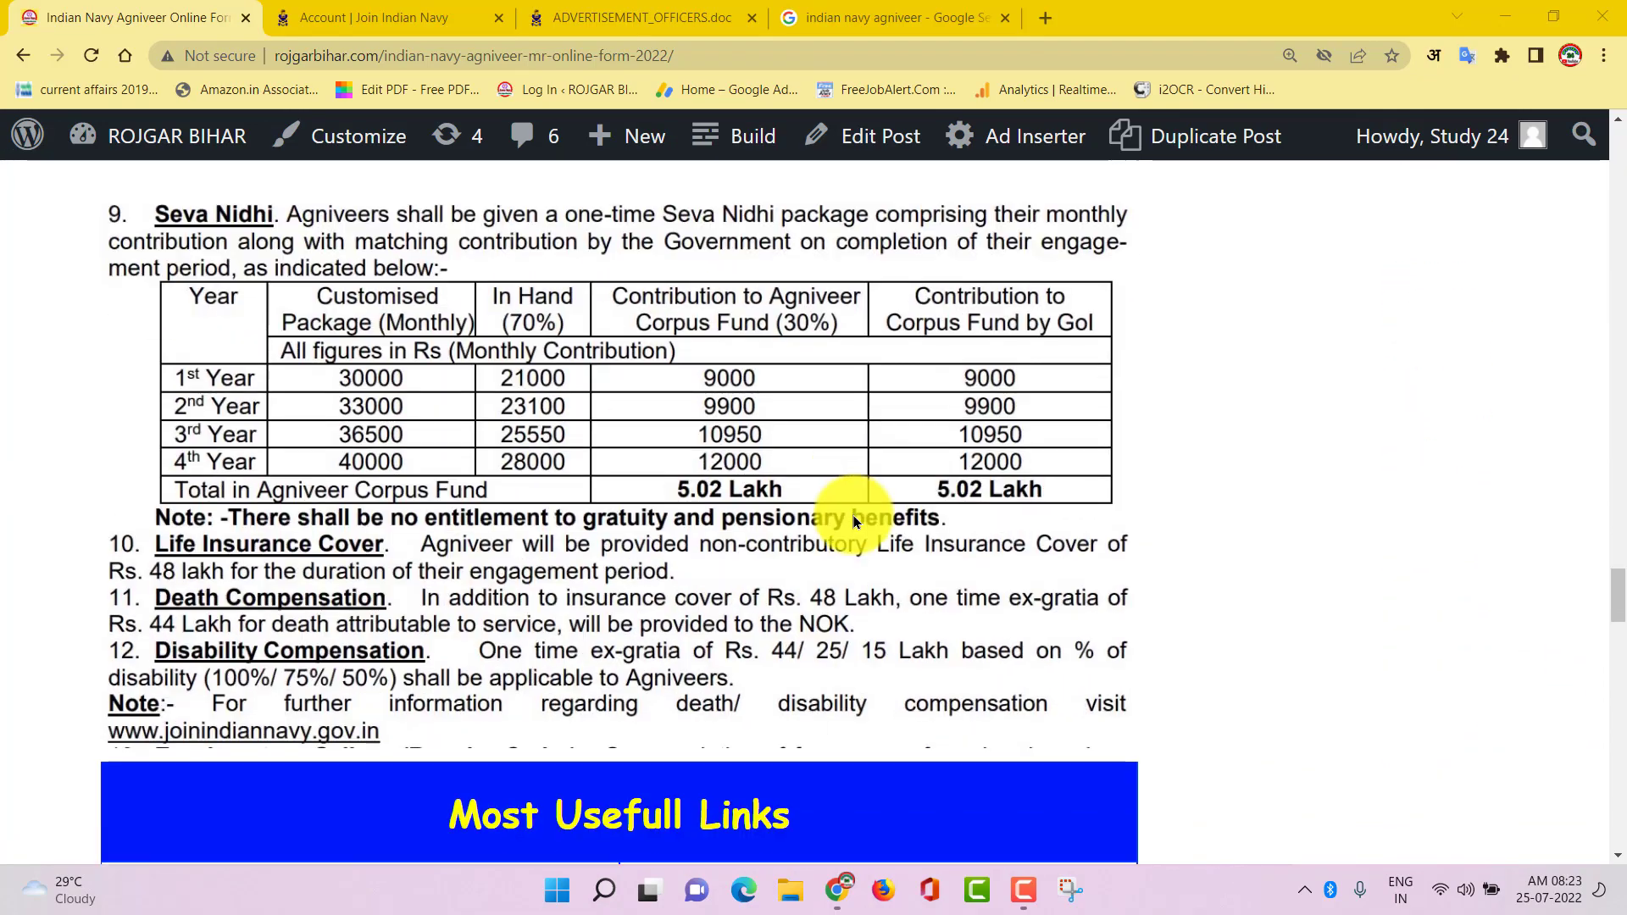
{"action": "scroll", "coordinate": [848, 414], "scroll_direction": "up", "scroll_amount": 1}
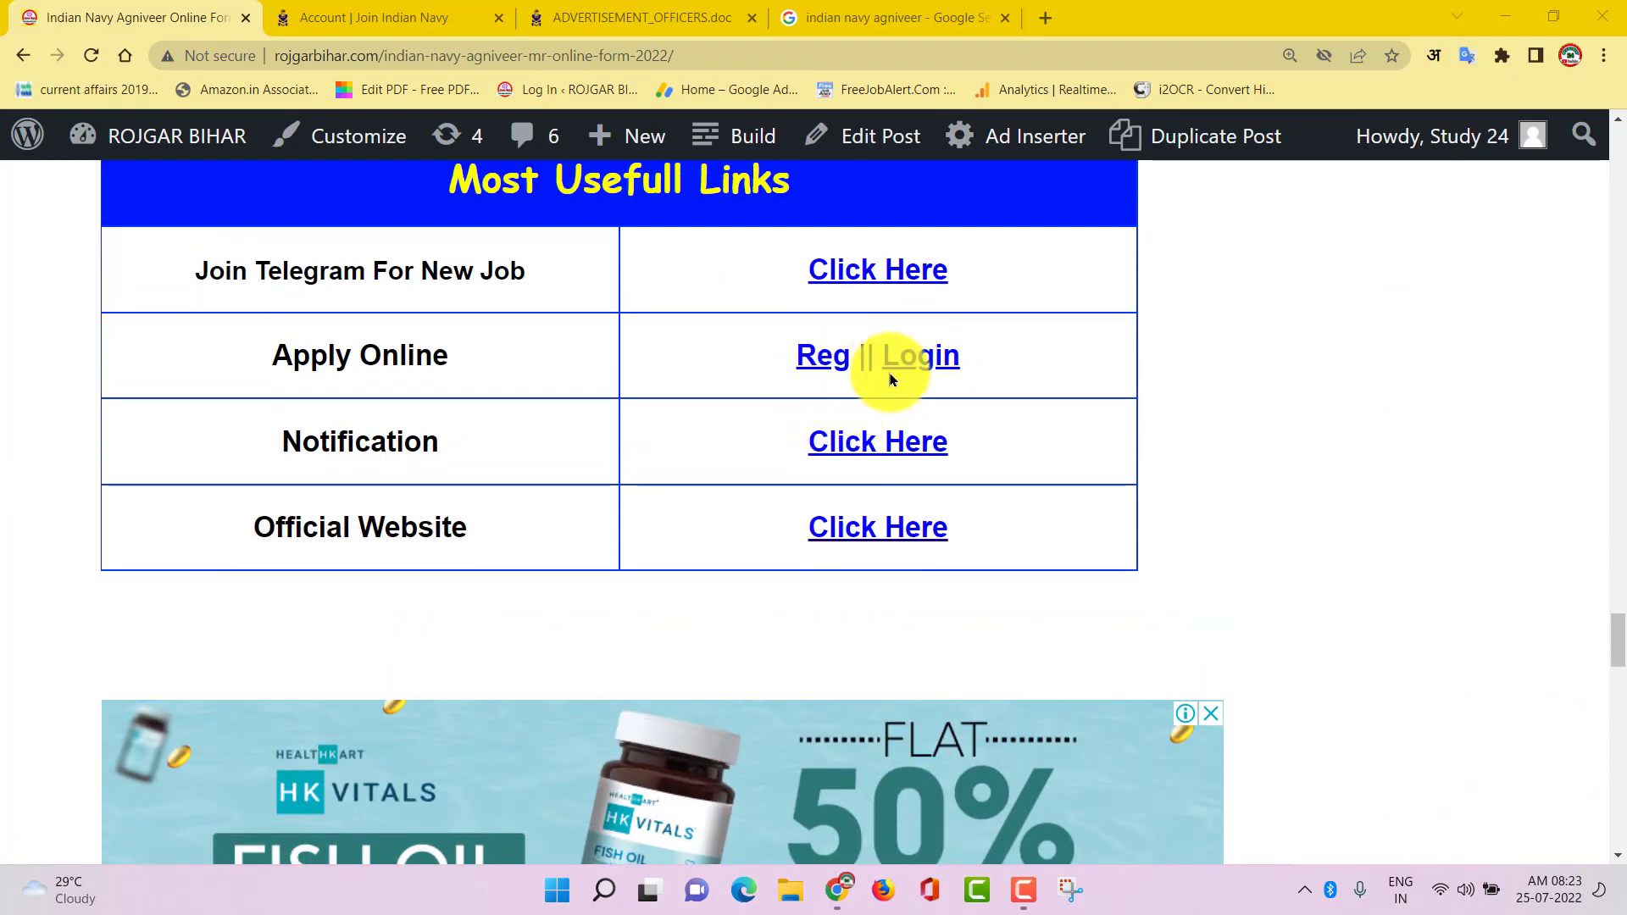
{"action": "left_click", "coordinate": [932, 363]}
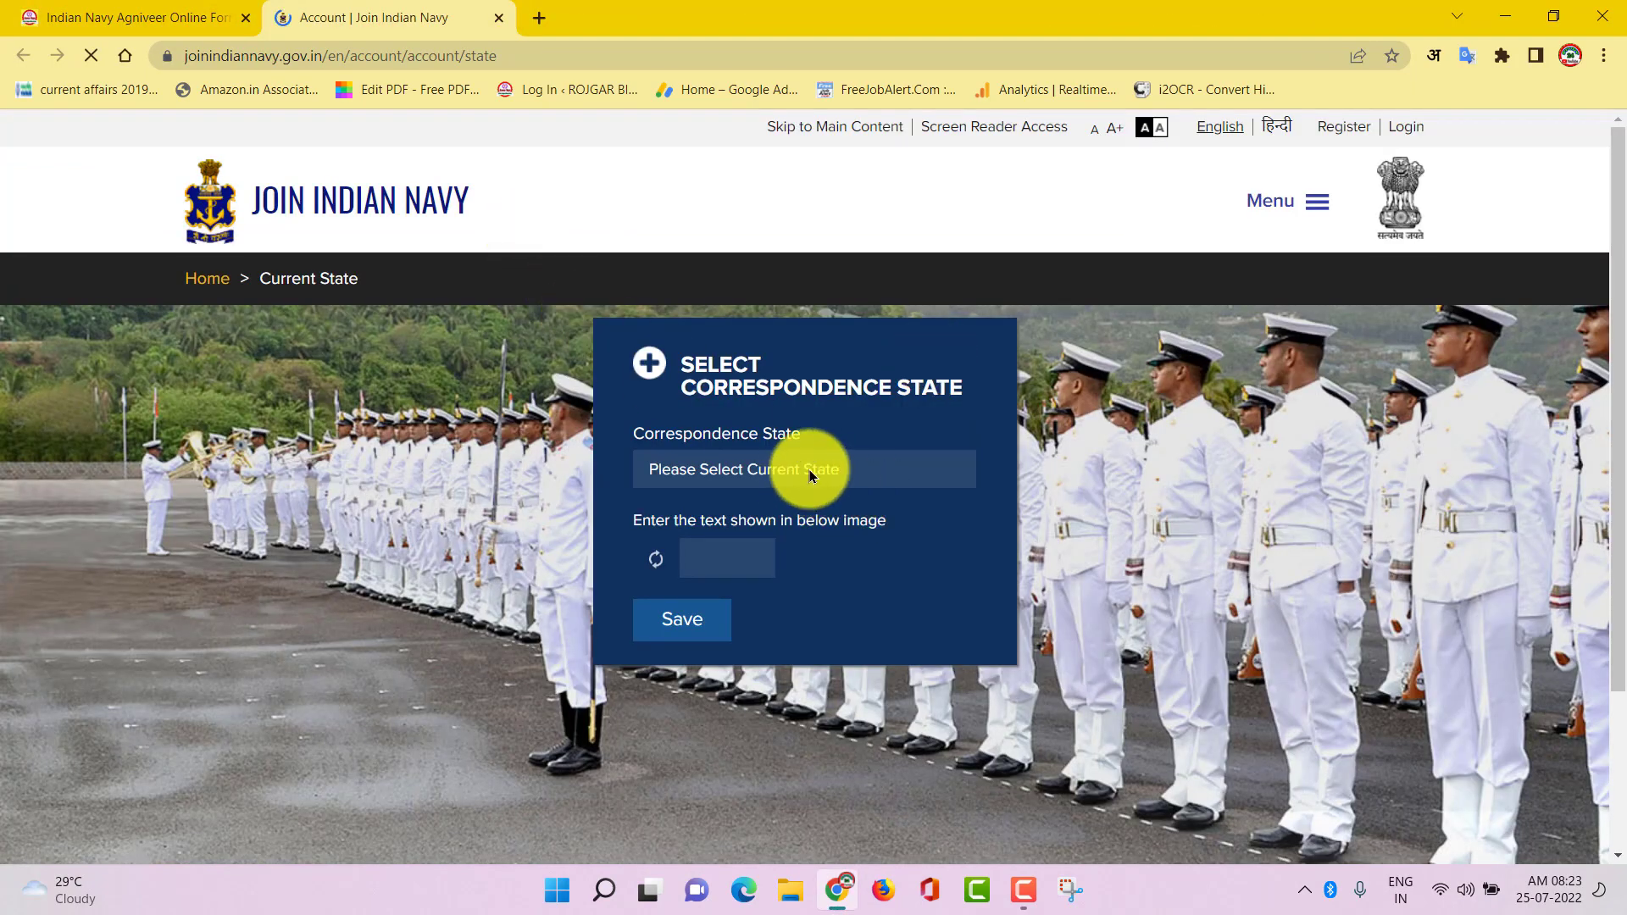
Save BIHAR as the correspondence state, then log in with the registered email
{"action": "left_click", "coordinate": [810, 469]}
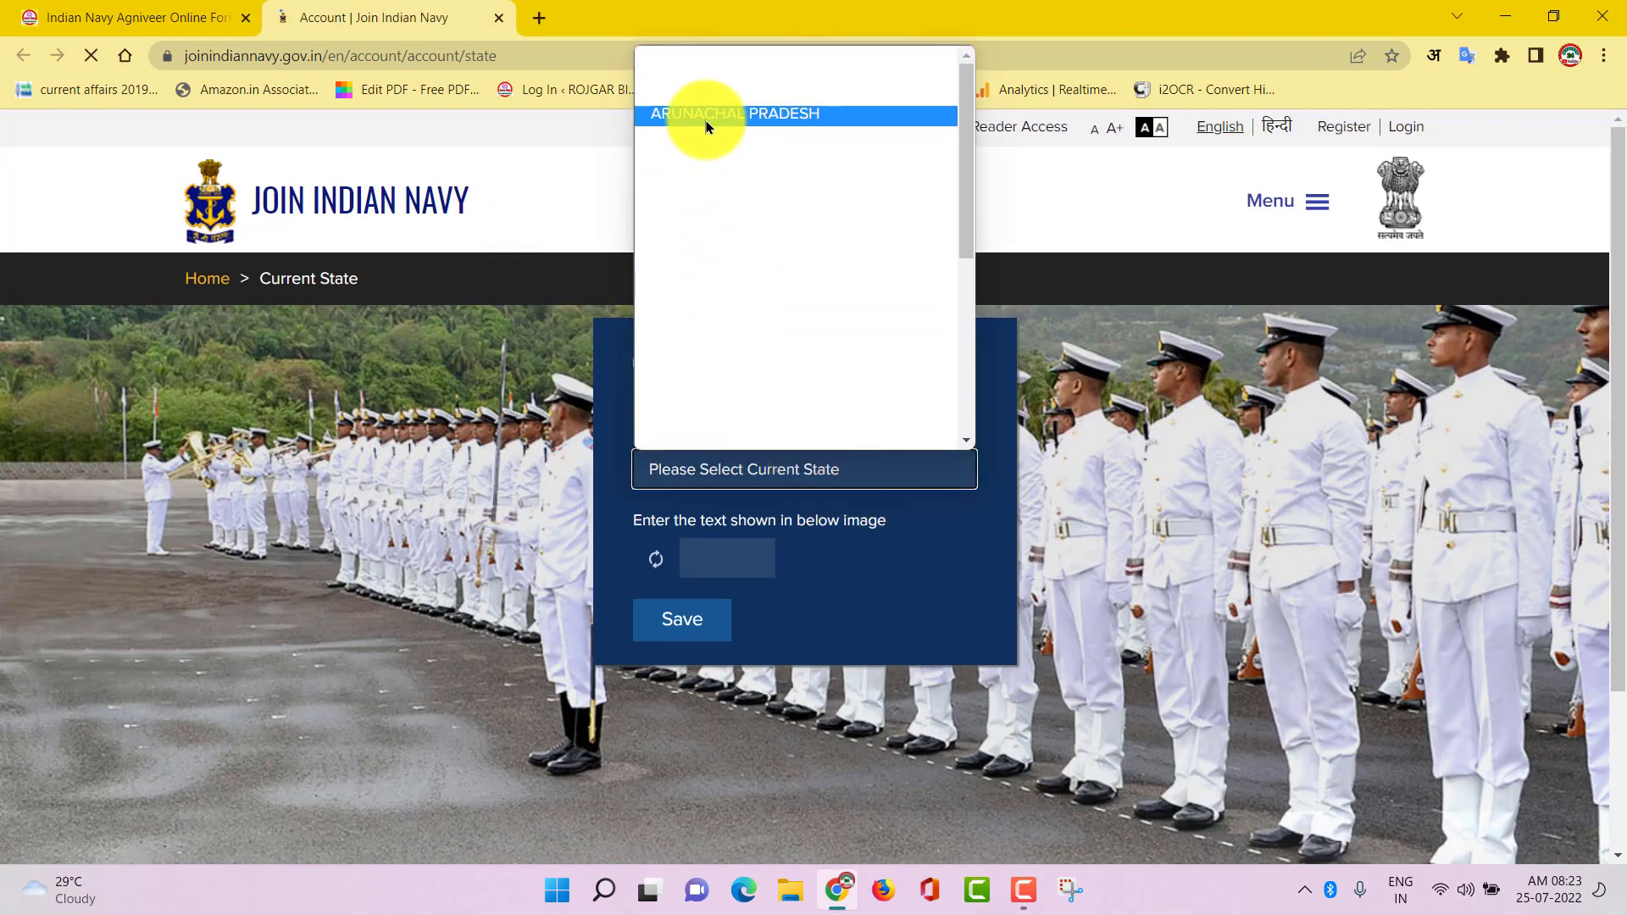
{"action": "left_click", "coordinate": [708, 155]}
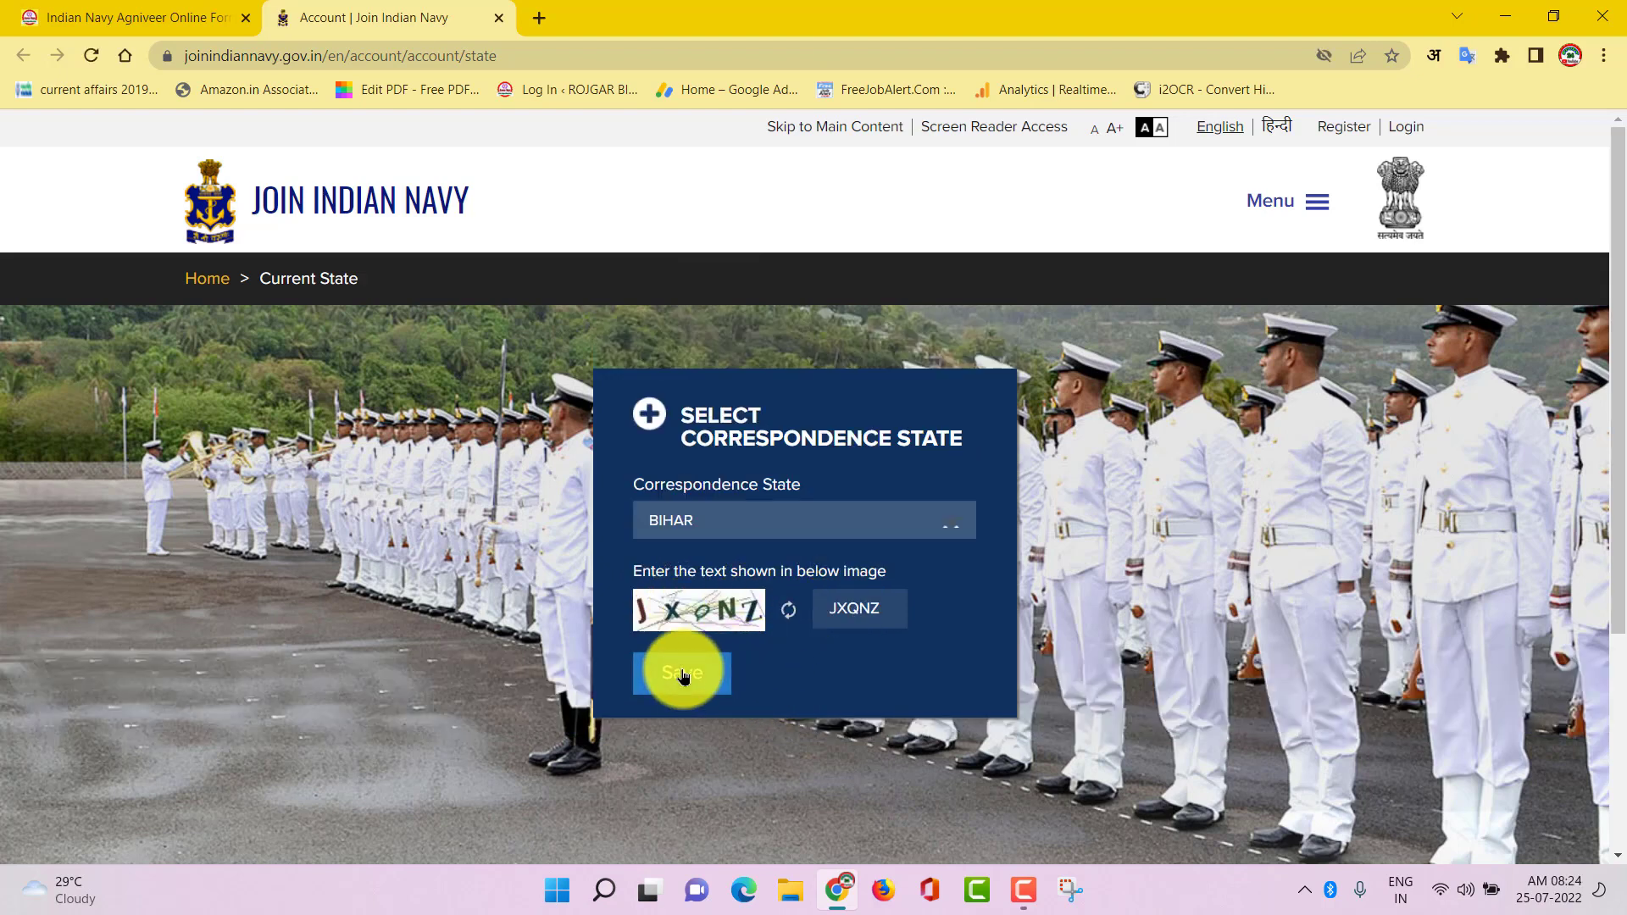
{"action": "left_click", "coordinate": [683, 675]}
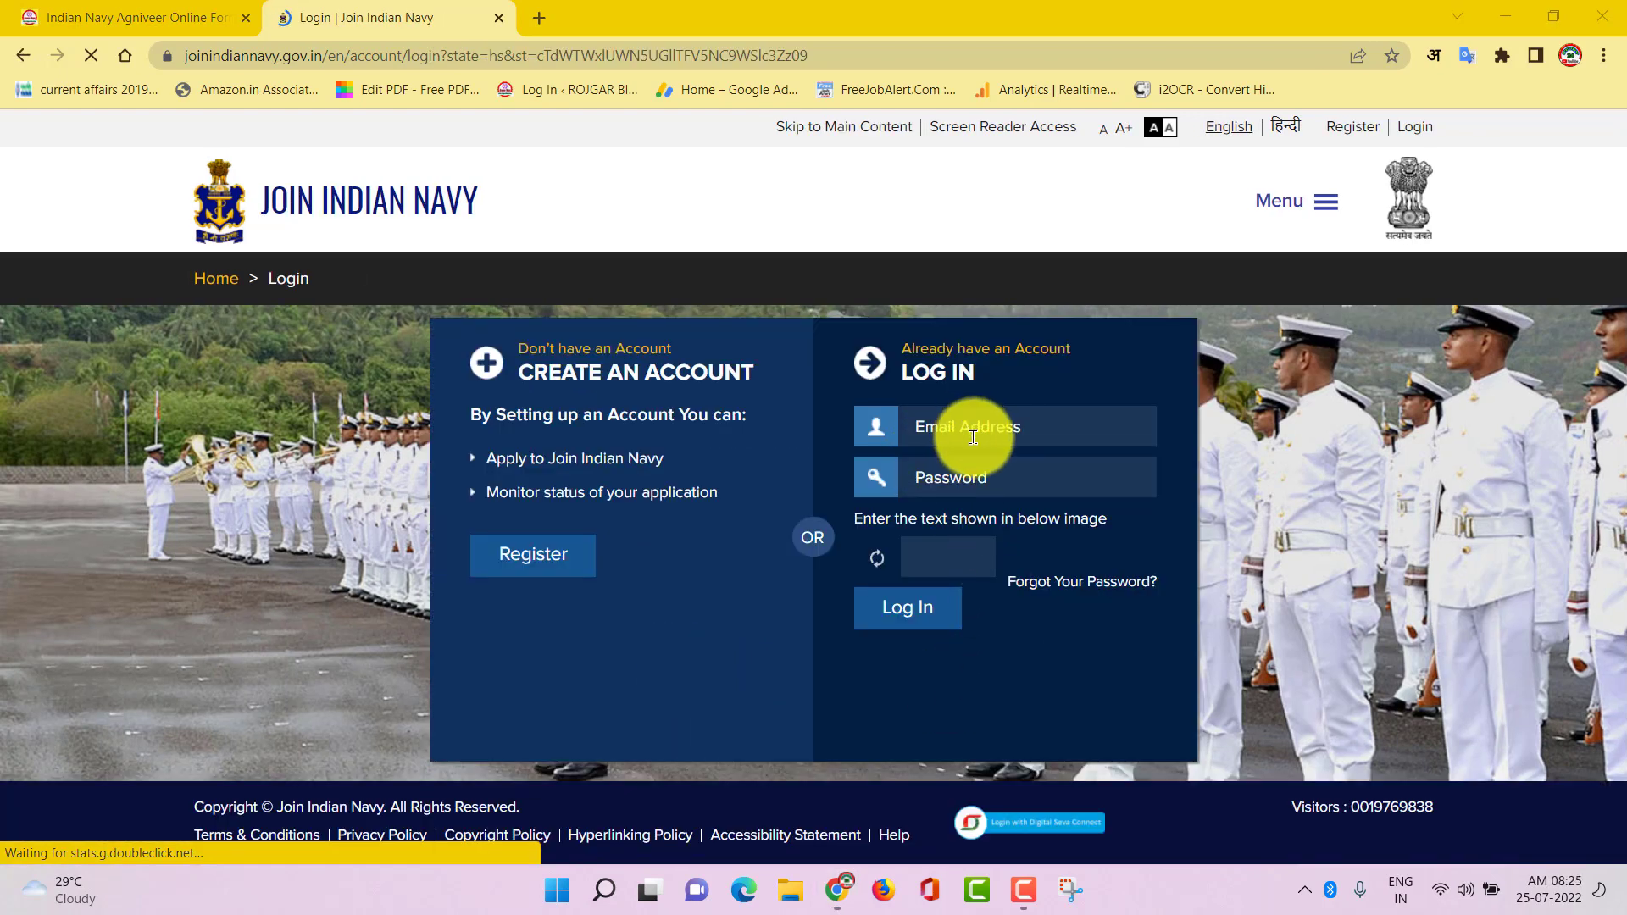
{"action": "left_click", "coordinate": [1018, 428]}
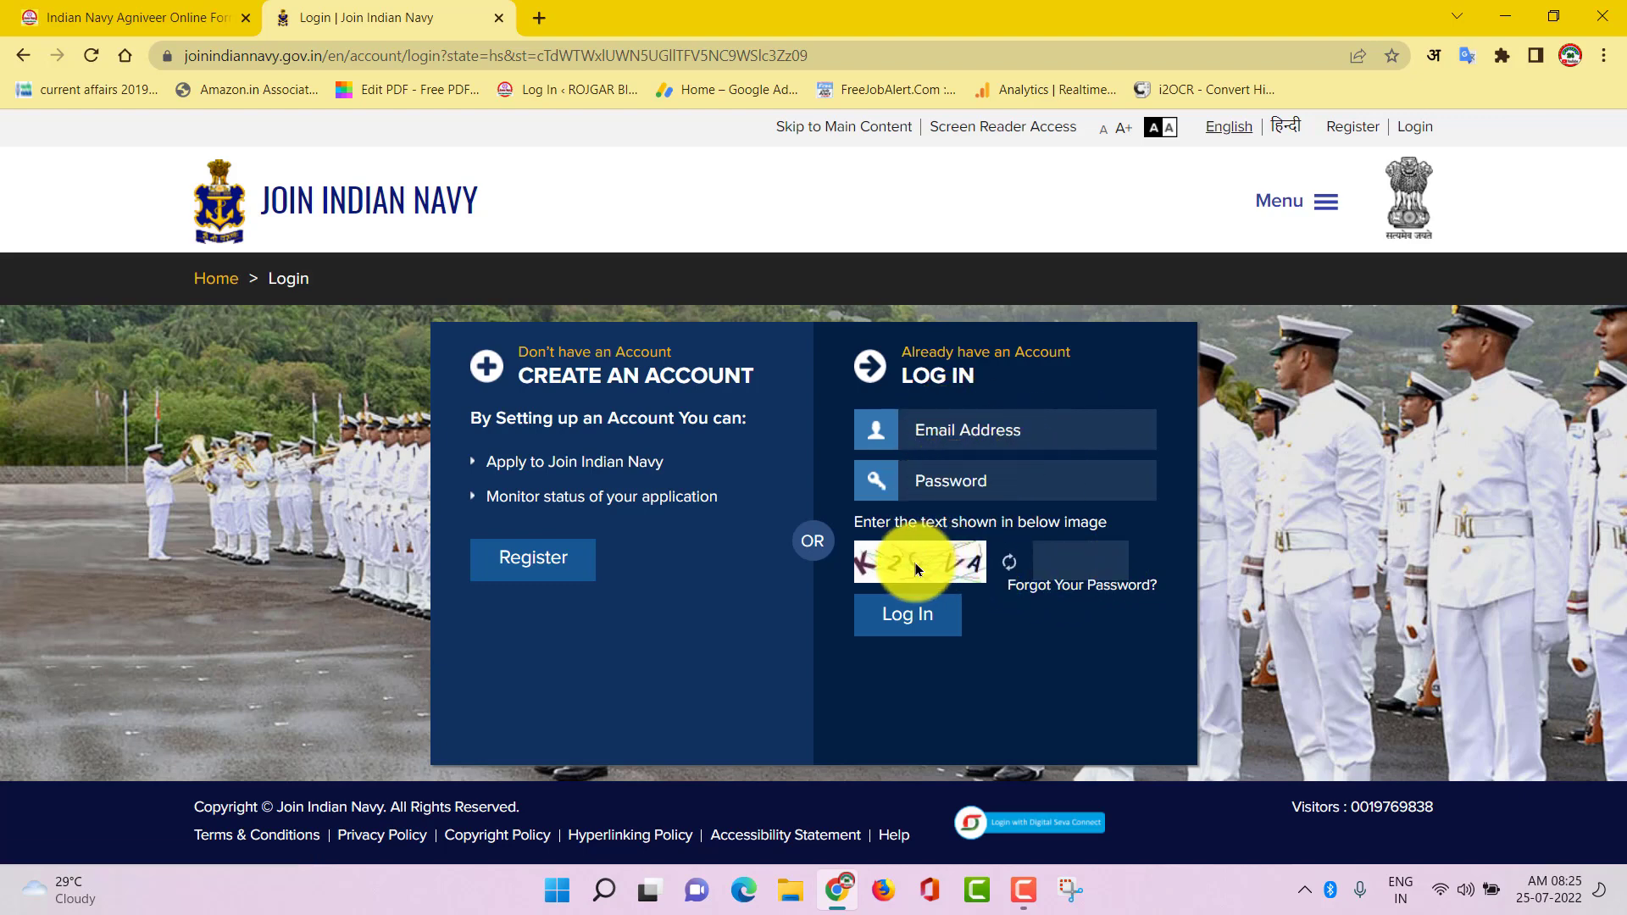
{"action": "left_click", "coordinate": [918, 619]}
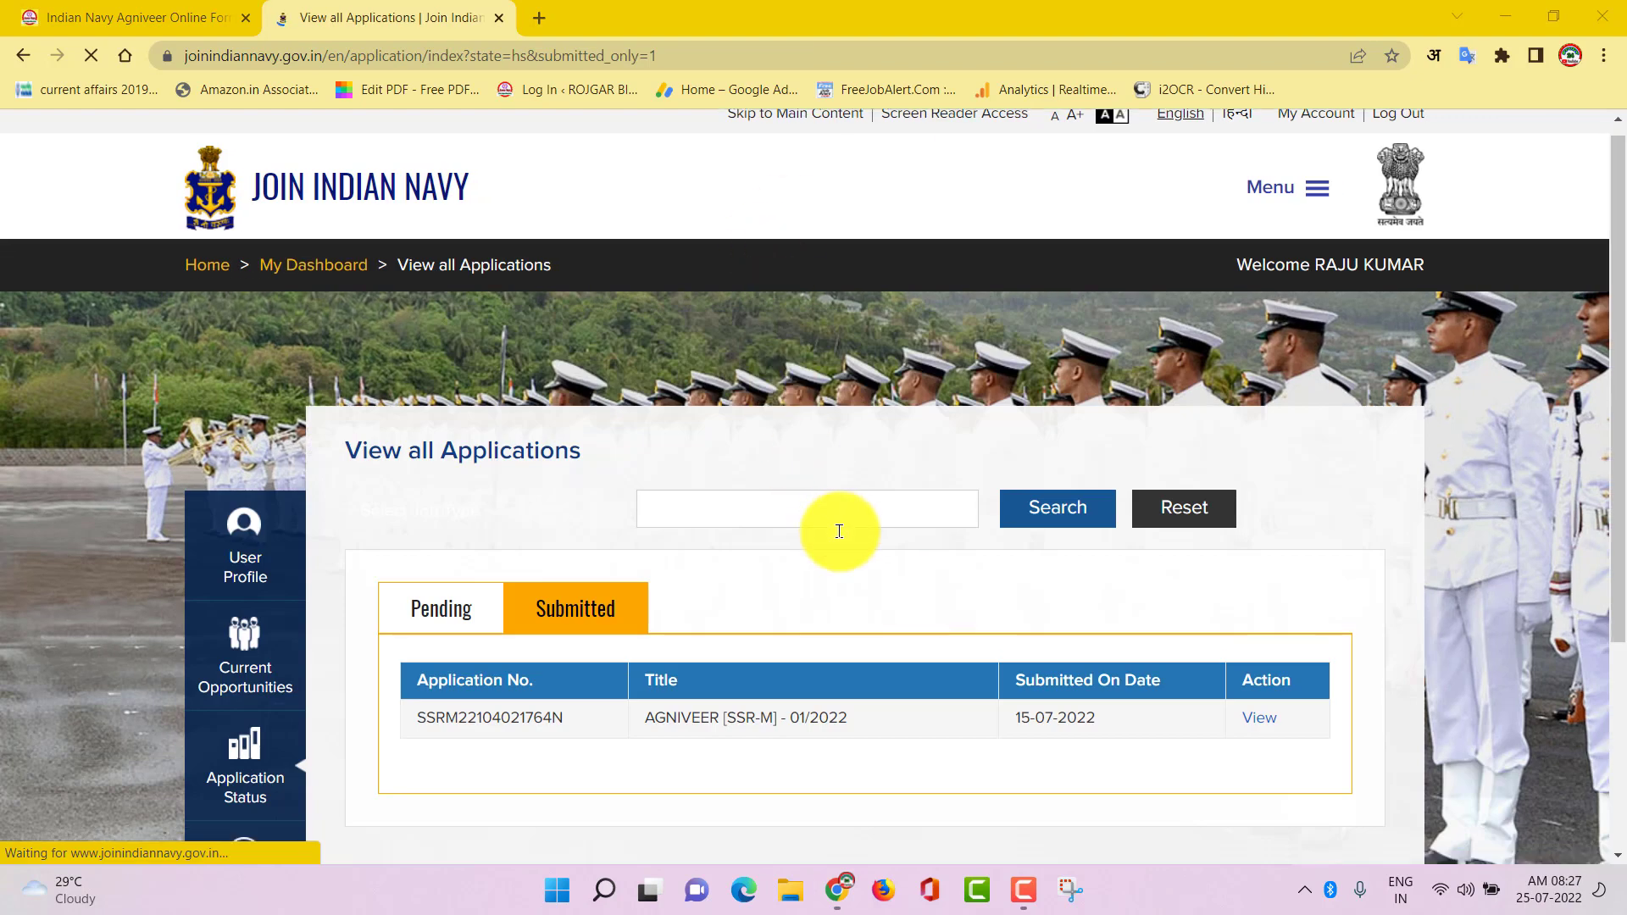
Open Current Opportunities to find the AGNIVEER MR-M (Chef/Steward/Hygienist) 01/2022 job
{"action": "scroll", "coordinate": [839, 530], "scroll_direction": "down", "scroll_amount": 3}
{"action": "scroll", "coordinate": [716, 564], "scroll_direction": "down", "scroll_amount": 1}
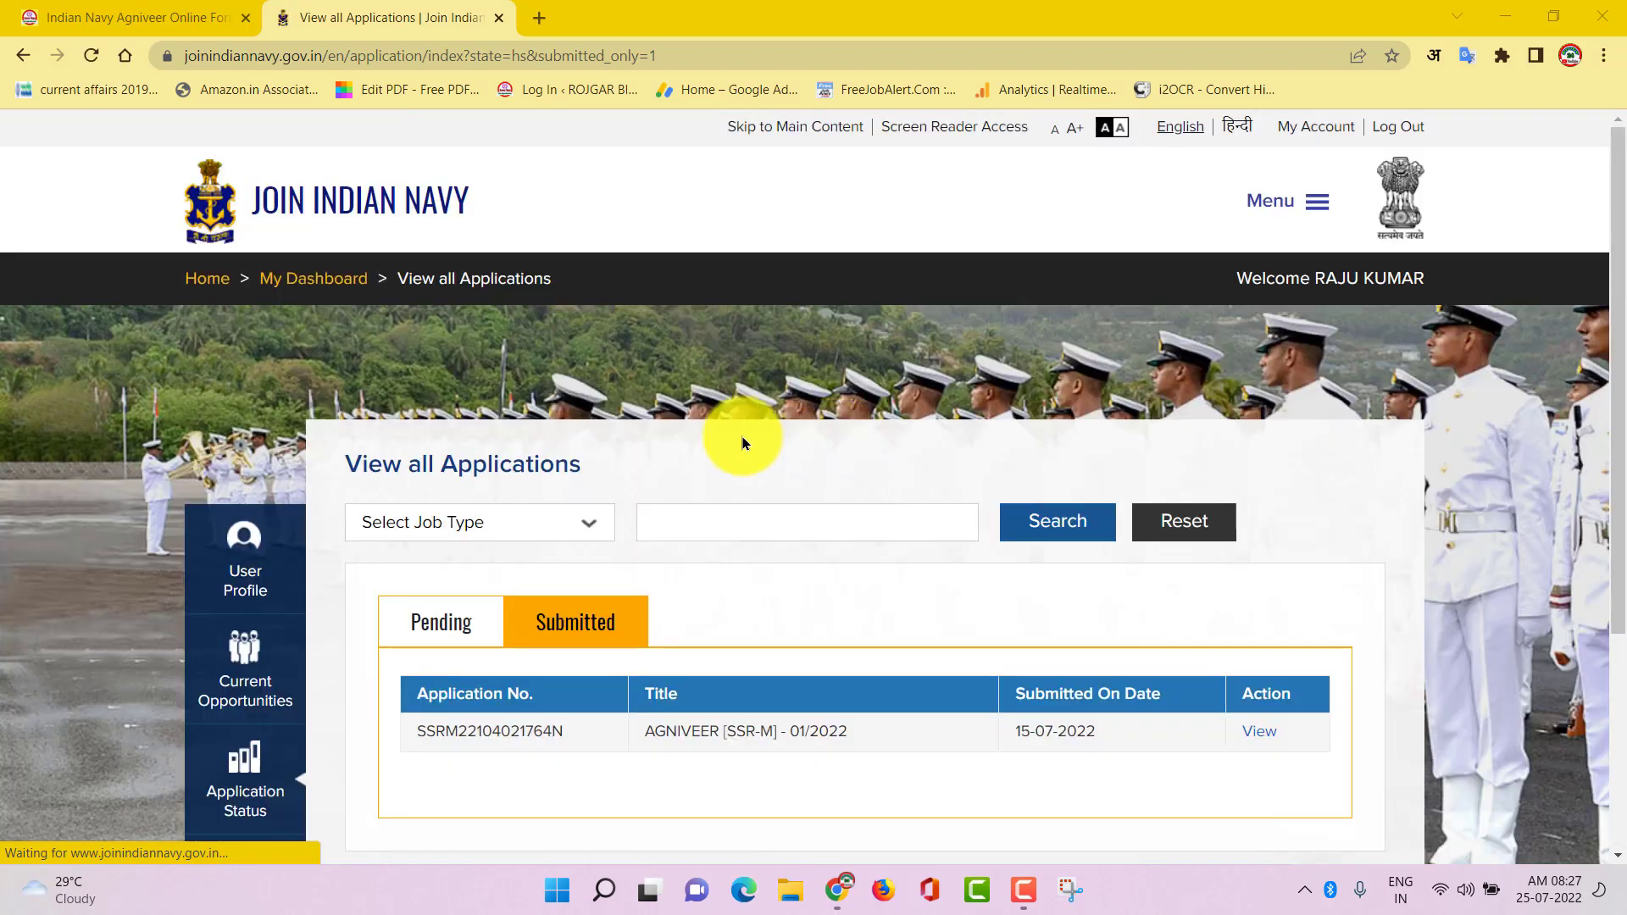
{"action": "scroll", "coordinate": [777, 763], "scroll_direction": "down", "scroll_amount": 3}
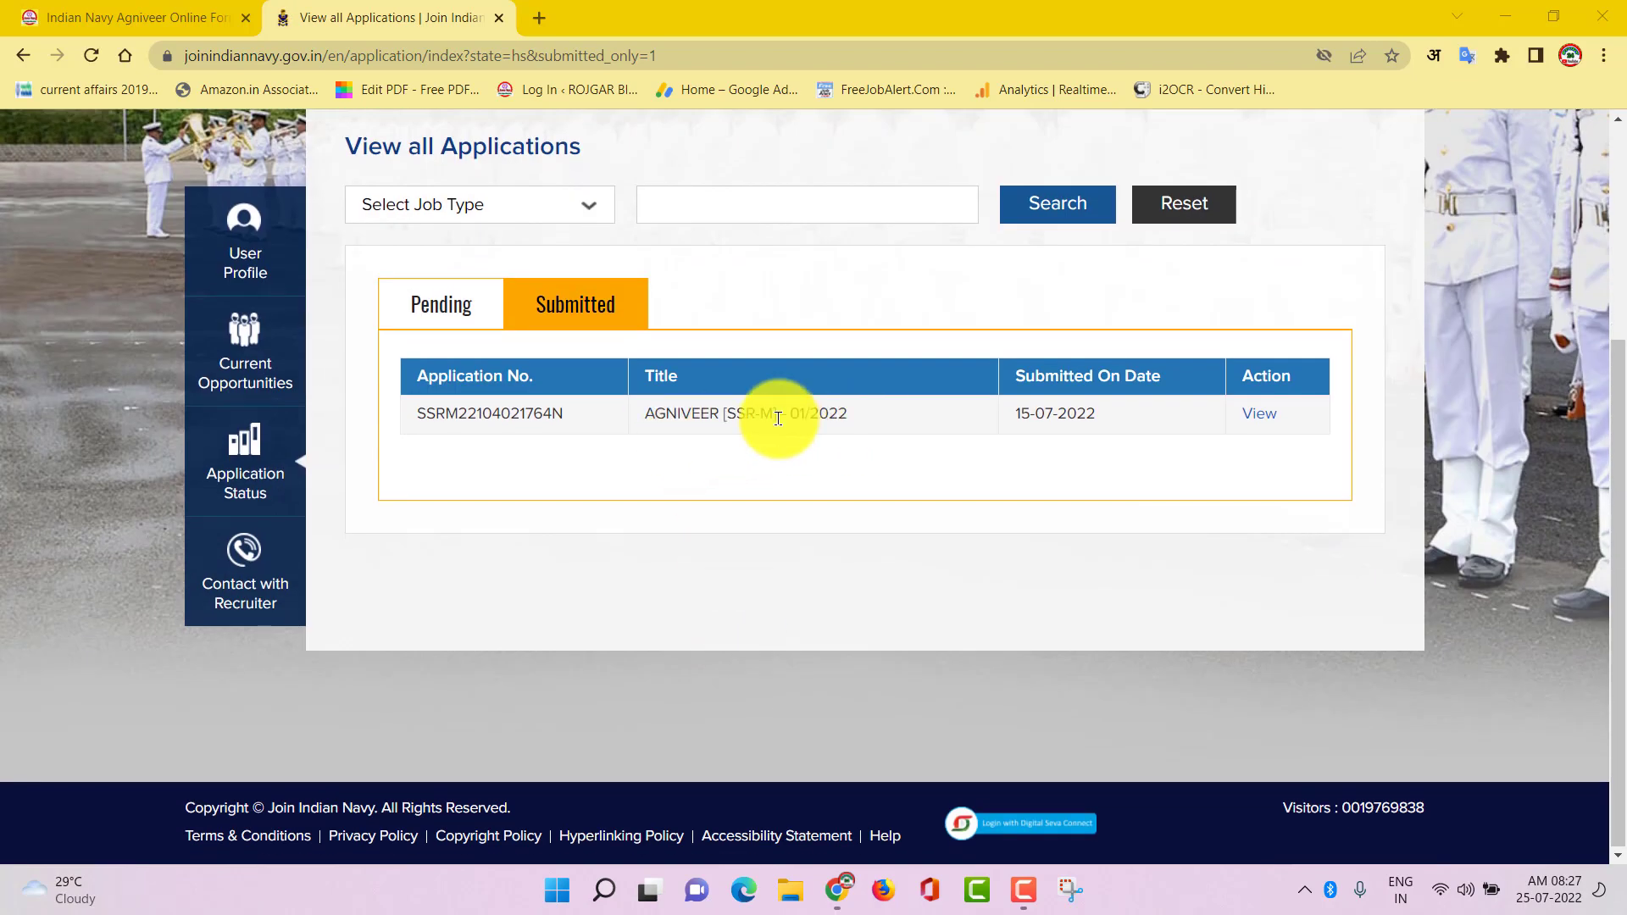
{"action": "left_click", "coordinate": [244, 356]}
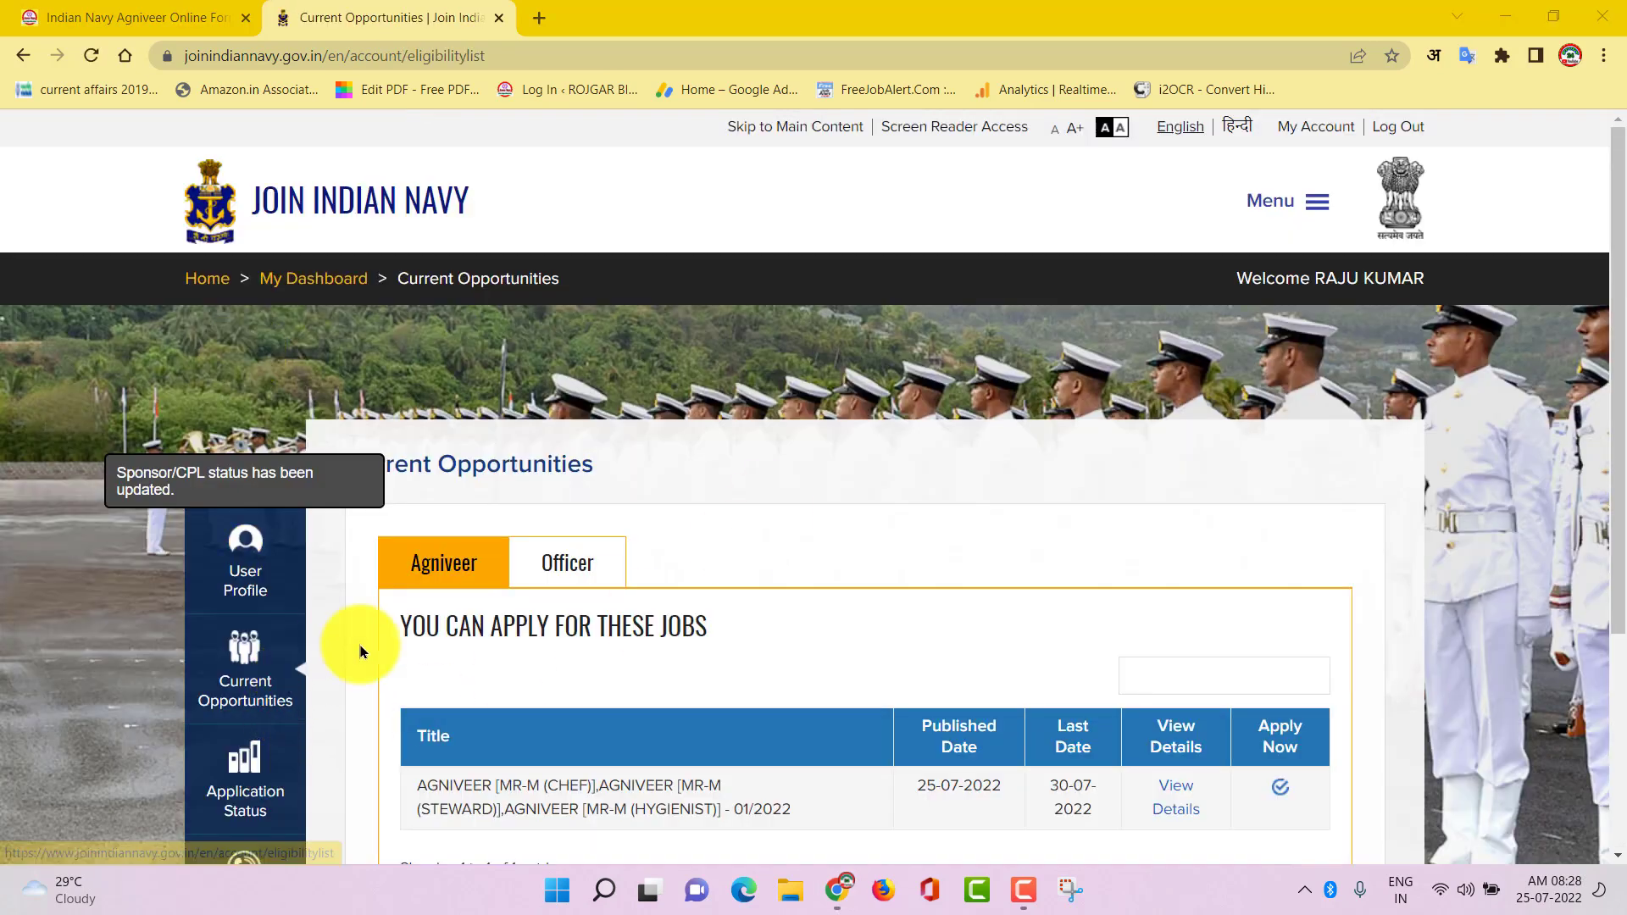
{"action": "scroll", "coordinate": [754, 534], "scroll_direction": "down", "scroll_amount": 3}
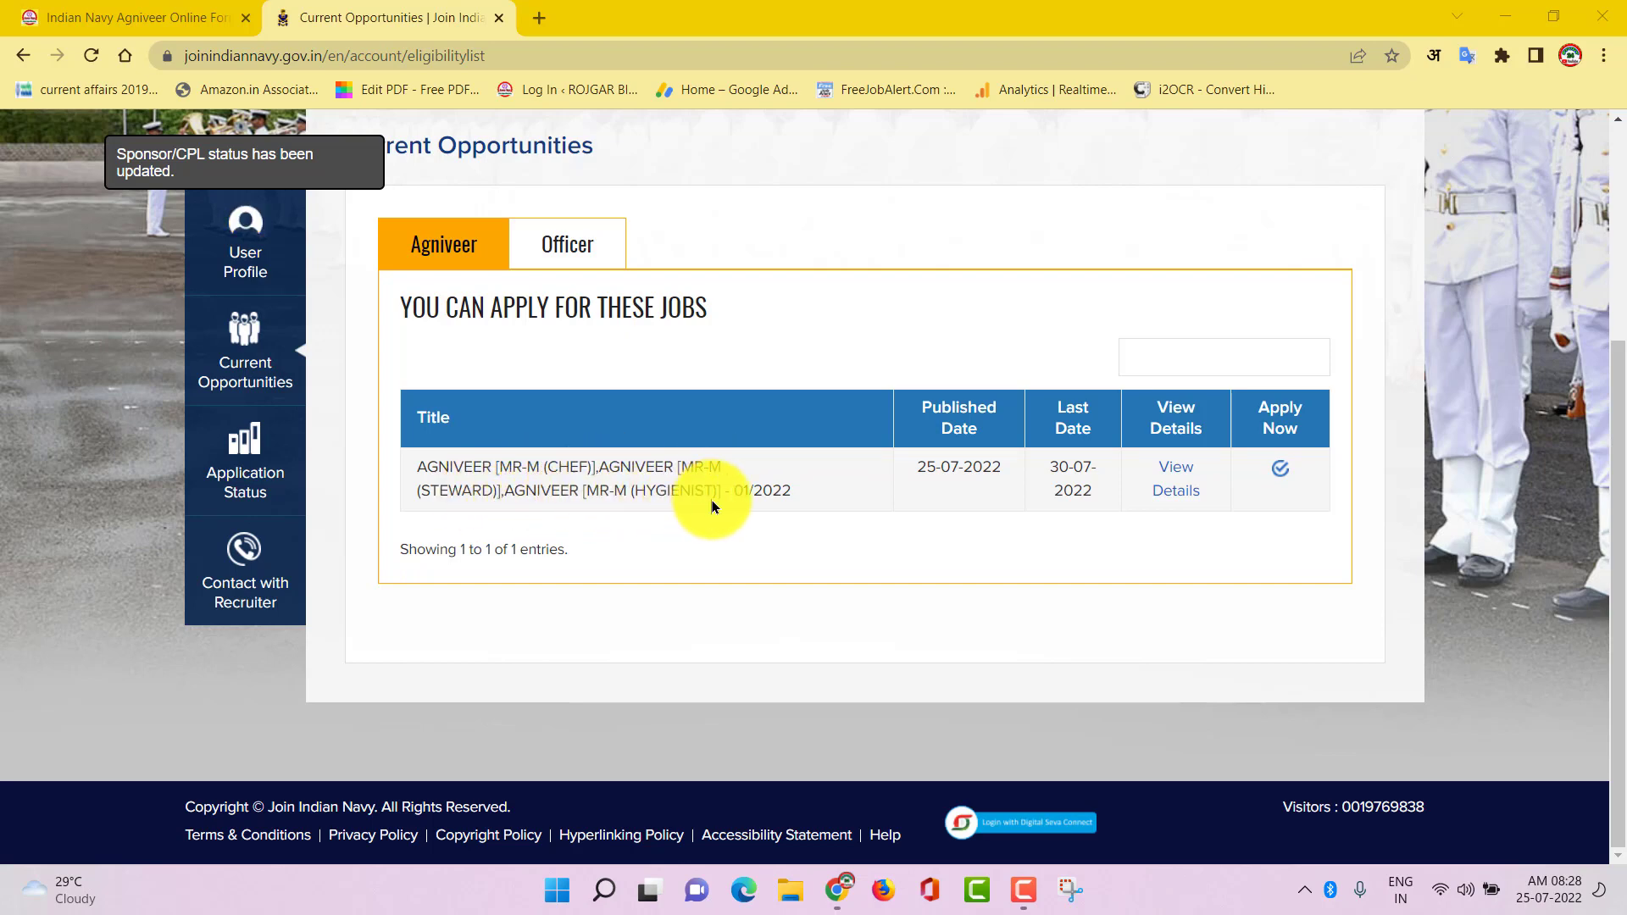
Apply for the MR-M job, accepting the terms, online exam and advertisement declarations
{"action": "left_click", "coordinate": [1280, 475]}
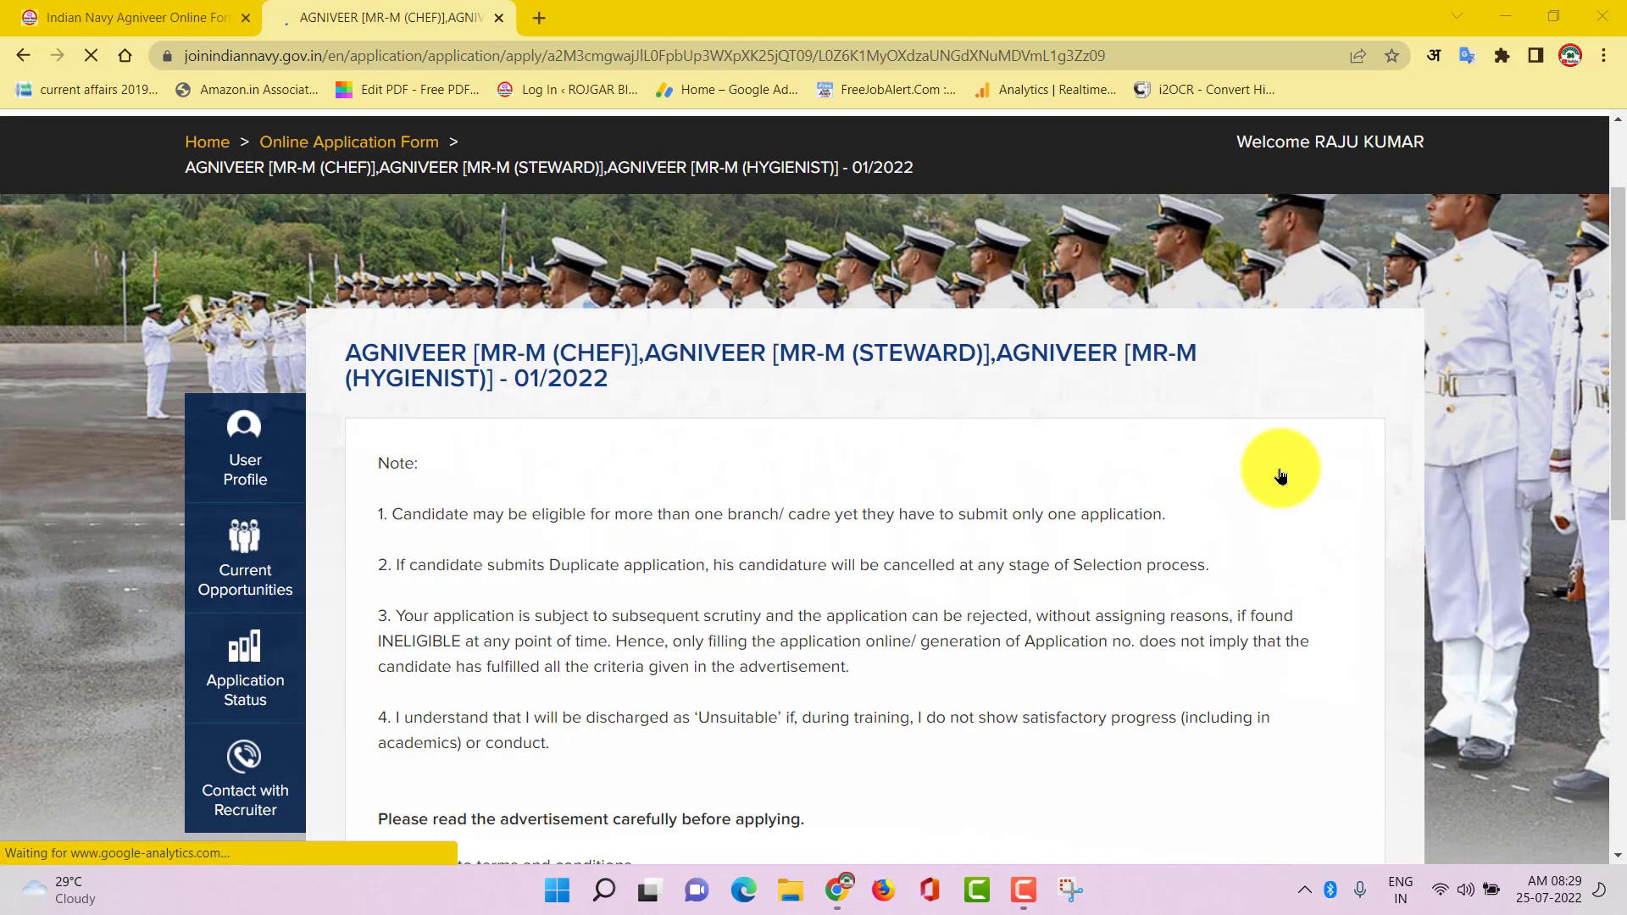
{"action": "scroll", "coordinate": [751, 474], "scroll_direction": "down", "scroll_amount": 8}
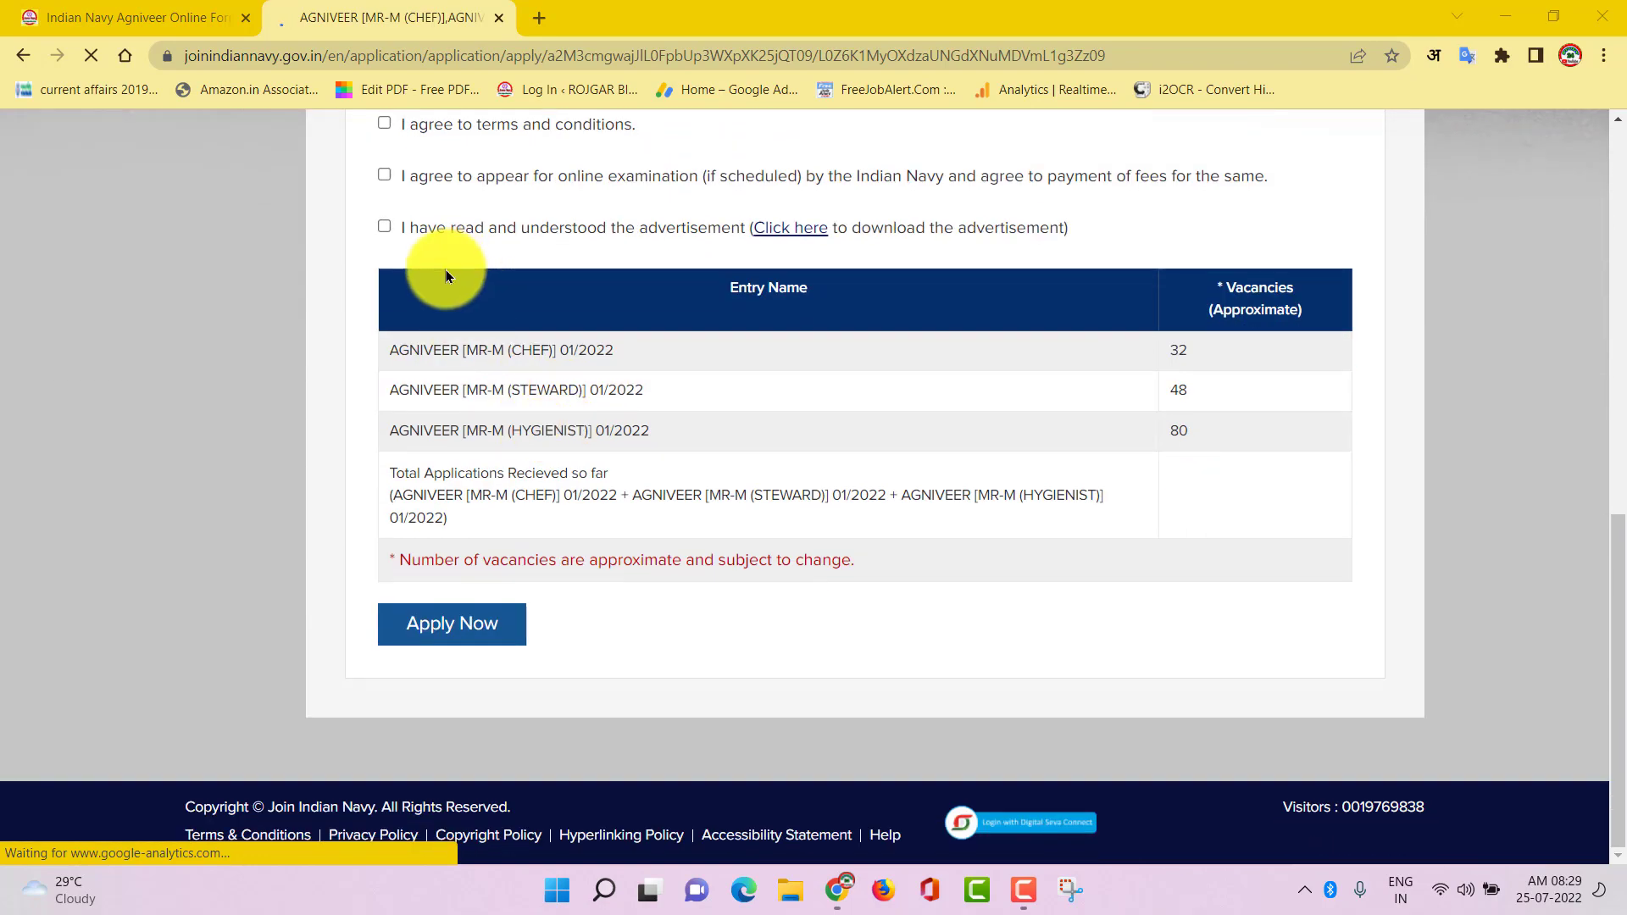
{"action": "scroll", "coordinate": [446, 270], "scroll_direction": "up", "scroll_amount": 1}
{"action": "left_click", "coordinate": [383, 229]}
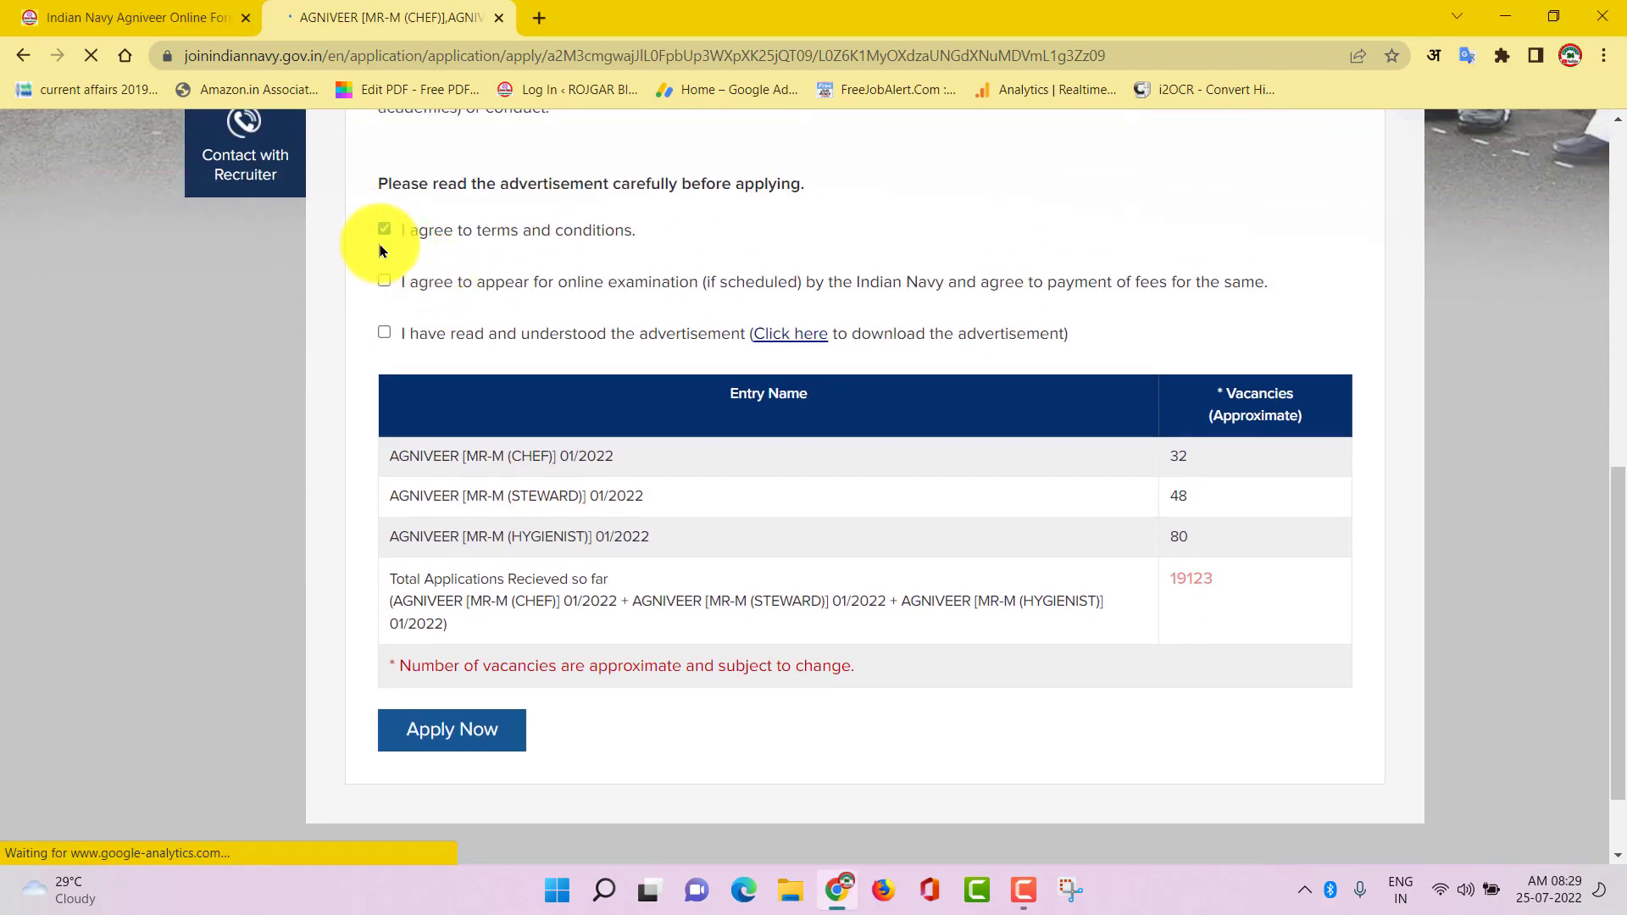
{"action": "left_click", "coordinate": [384, 281]}
{"action": "left_click", "coordinate": [384, 331]}
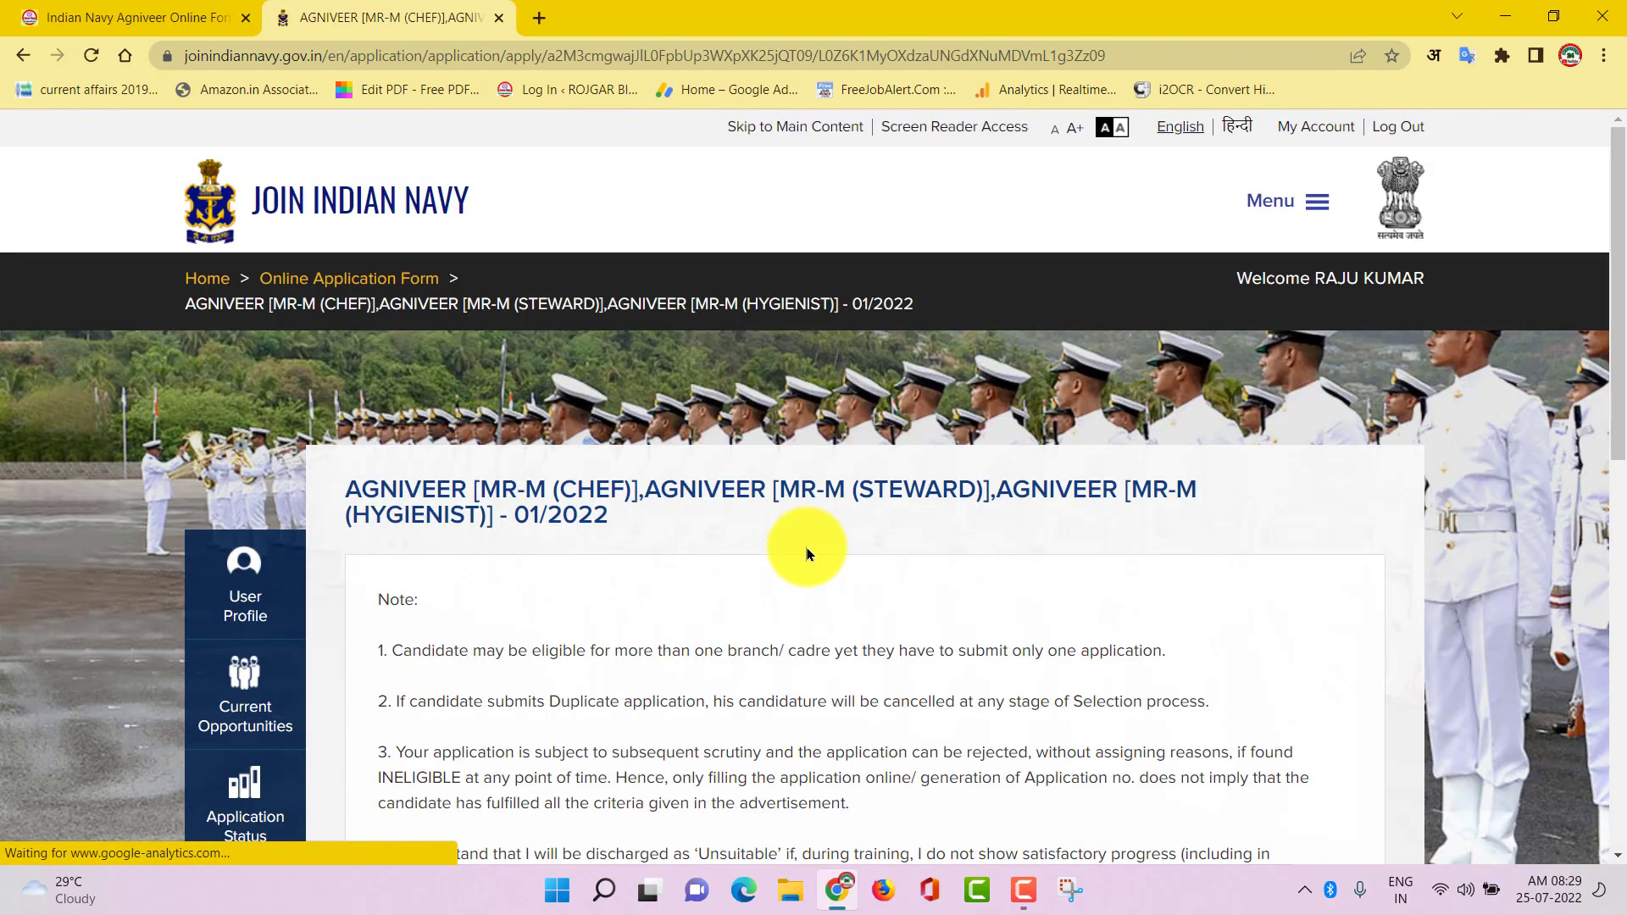
{"action": "scroll", "coordinate": [806, 555], "scroll_direction": "down", "scroll_amount": 5}
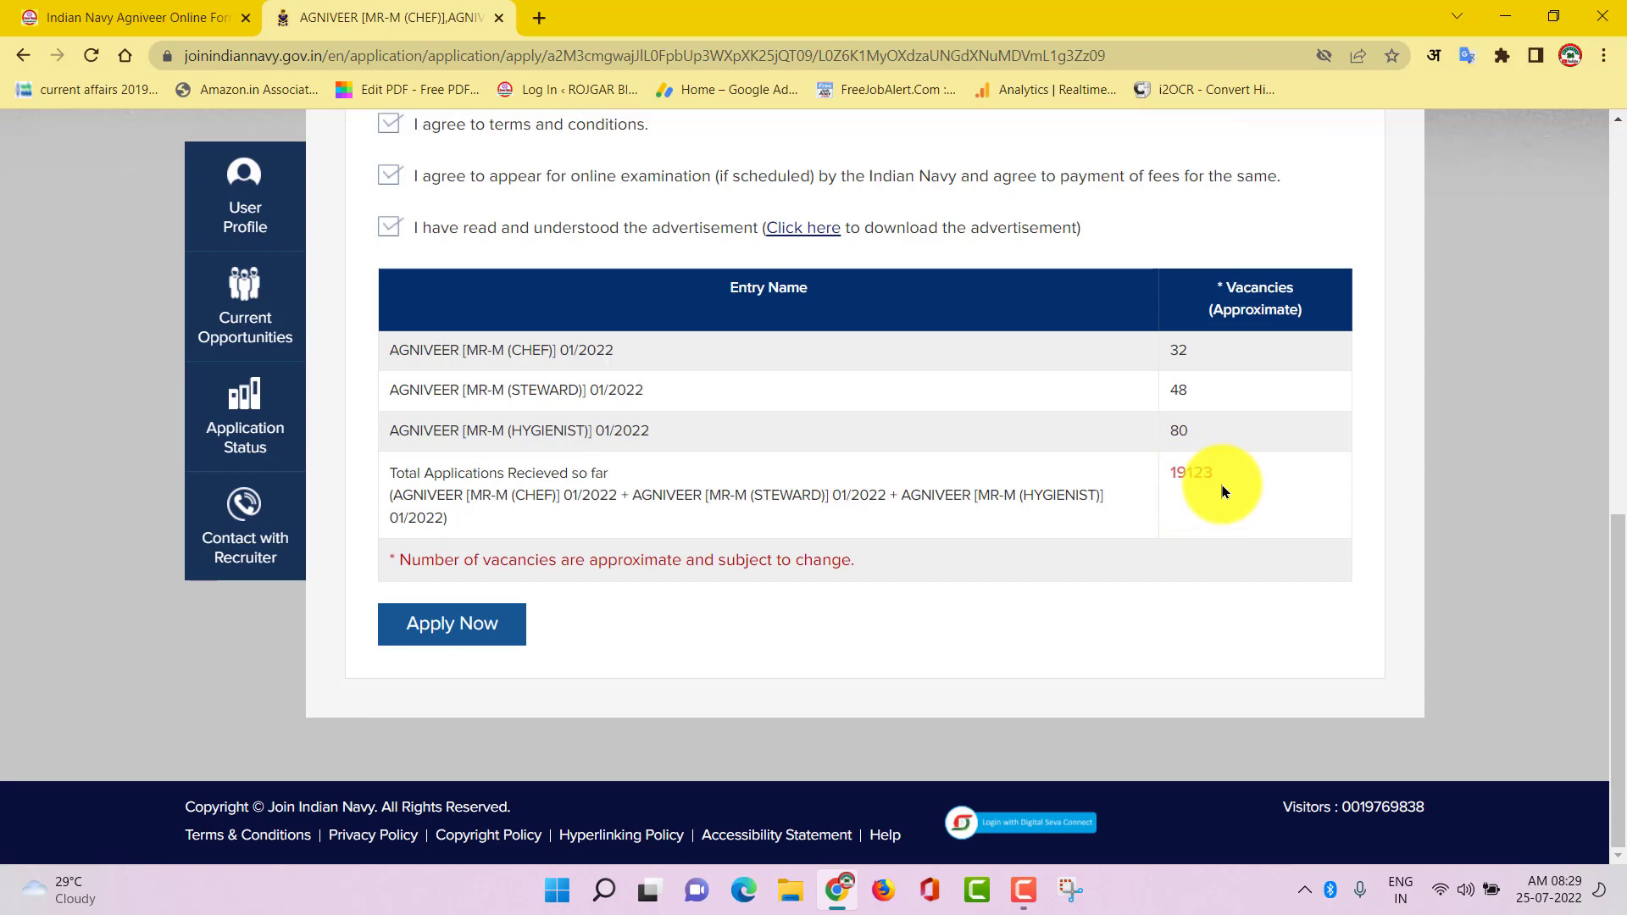
{"action": "left_click", "coordinate": [427, 638]}
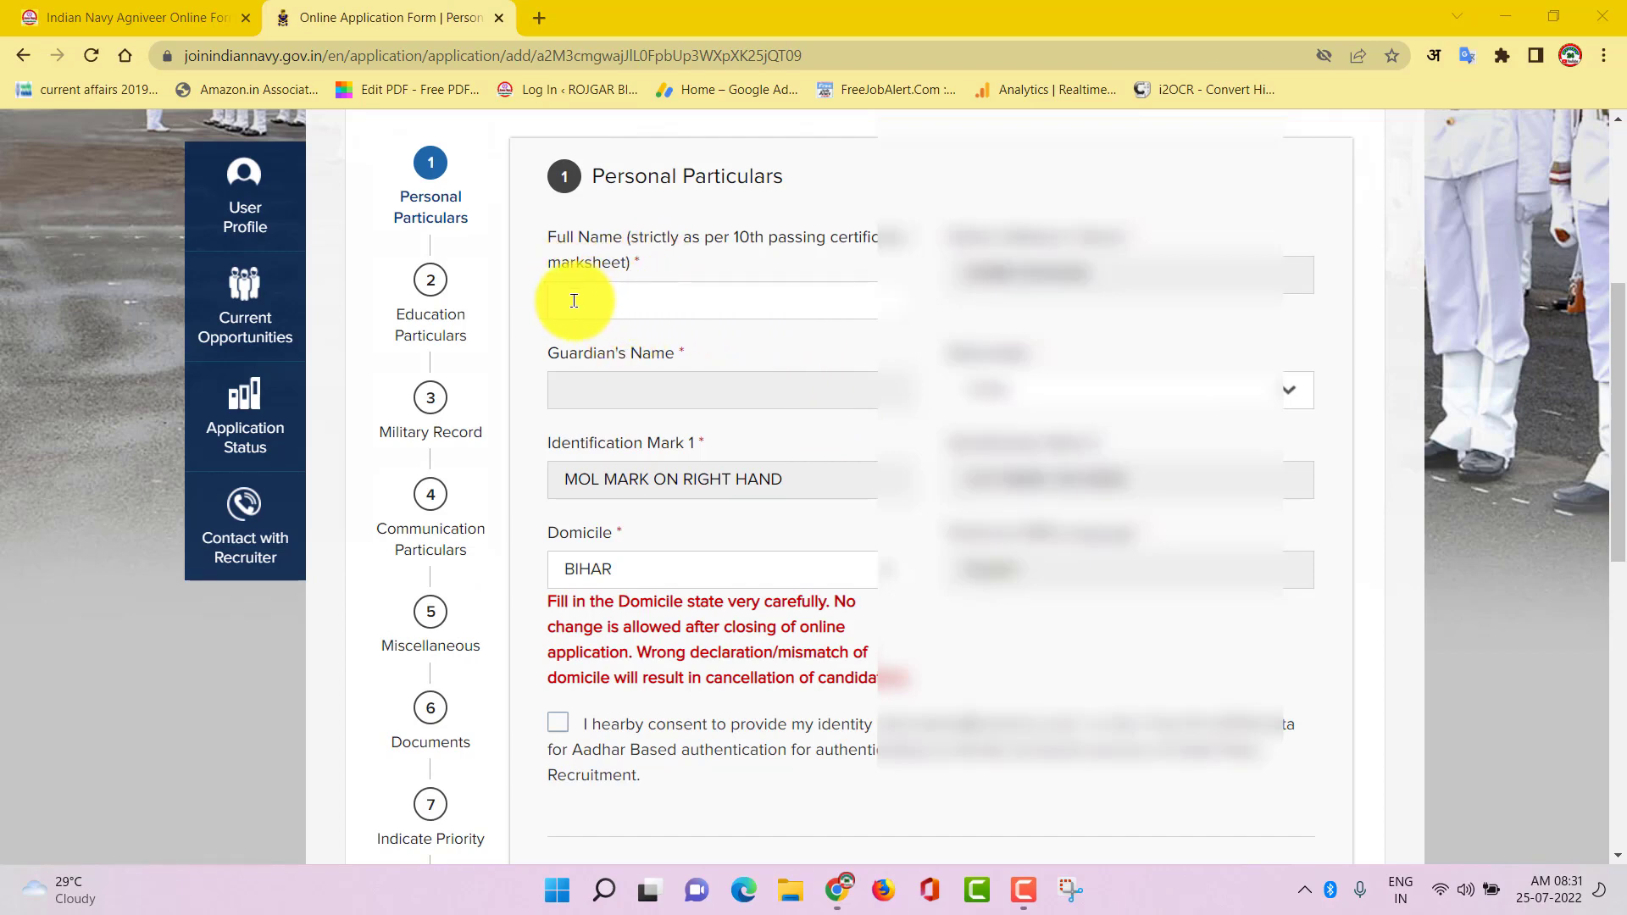
Paste the candidate's full name and give consent for Aadhaar-based identity authentication
{"action": "left_click", "coordinate": [667, 303]}
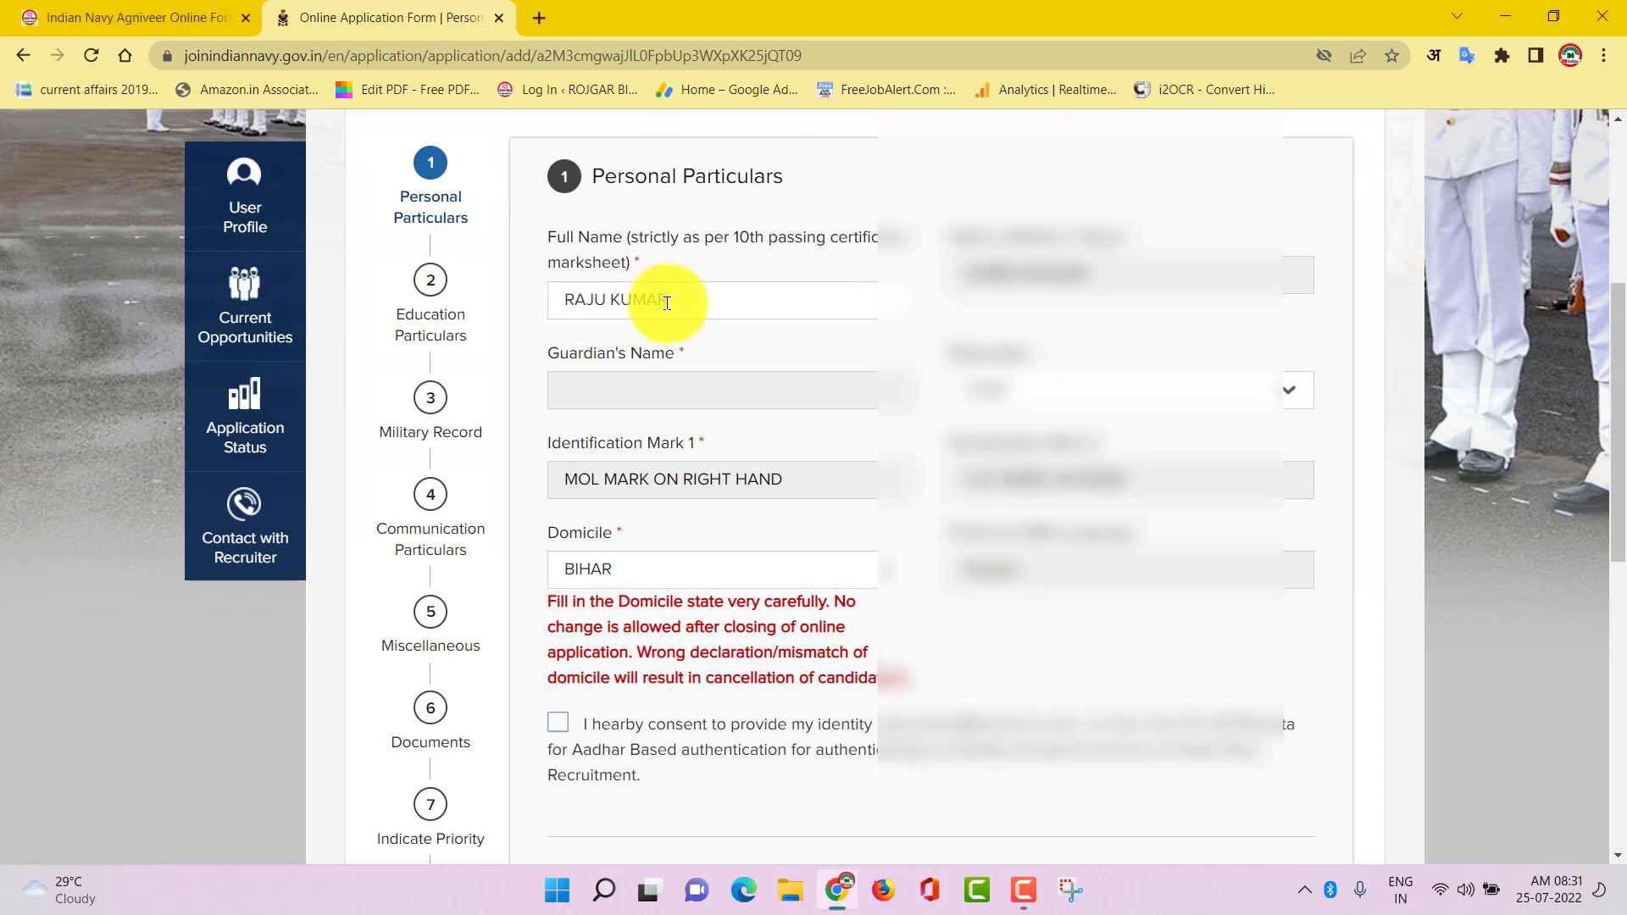
{"action": "scroll", "coordinate": [720, 606], "scroll_direction": "down", "scroll_amount": 6}
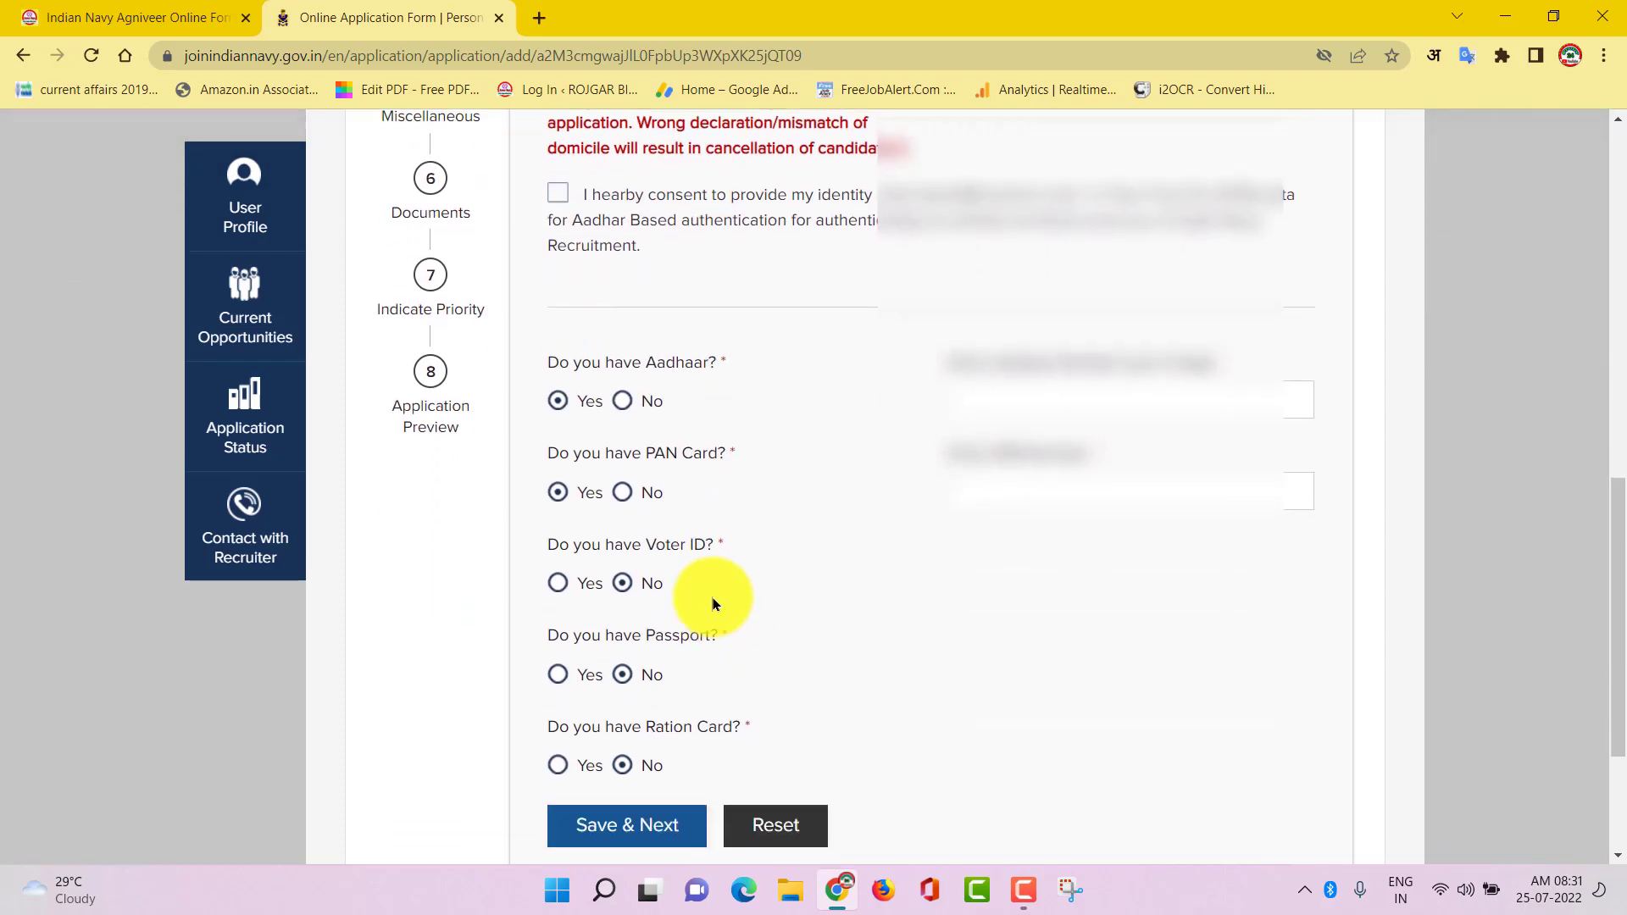
{"action": "left_click", "coordinate": [560, 193]}
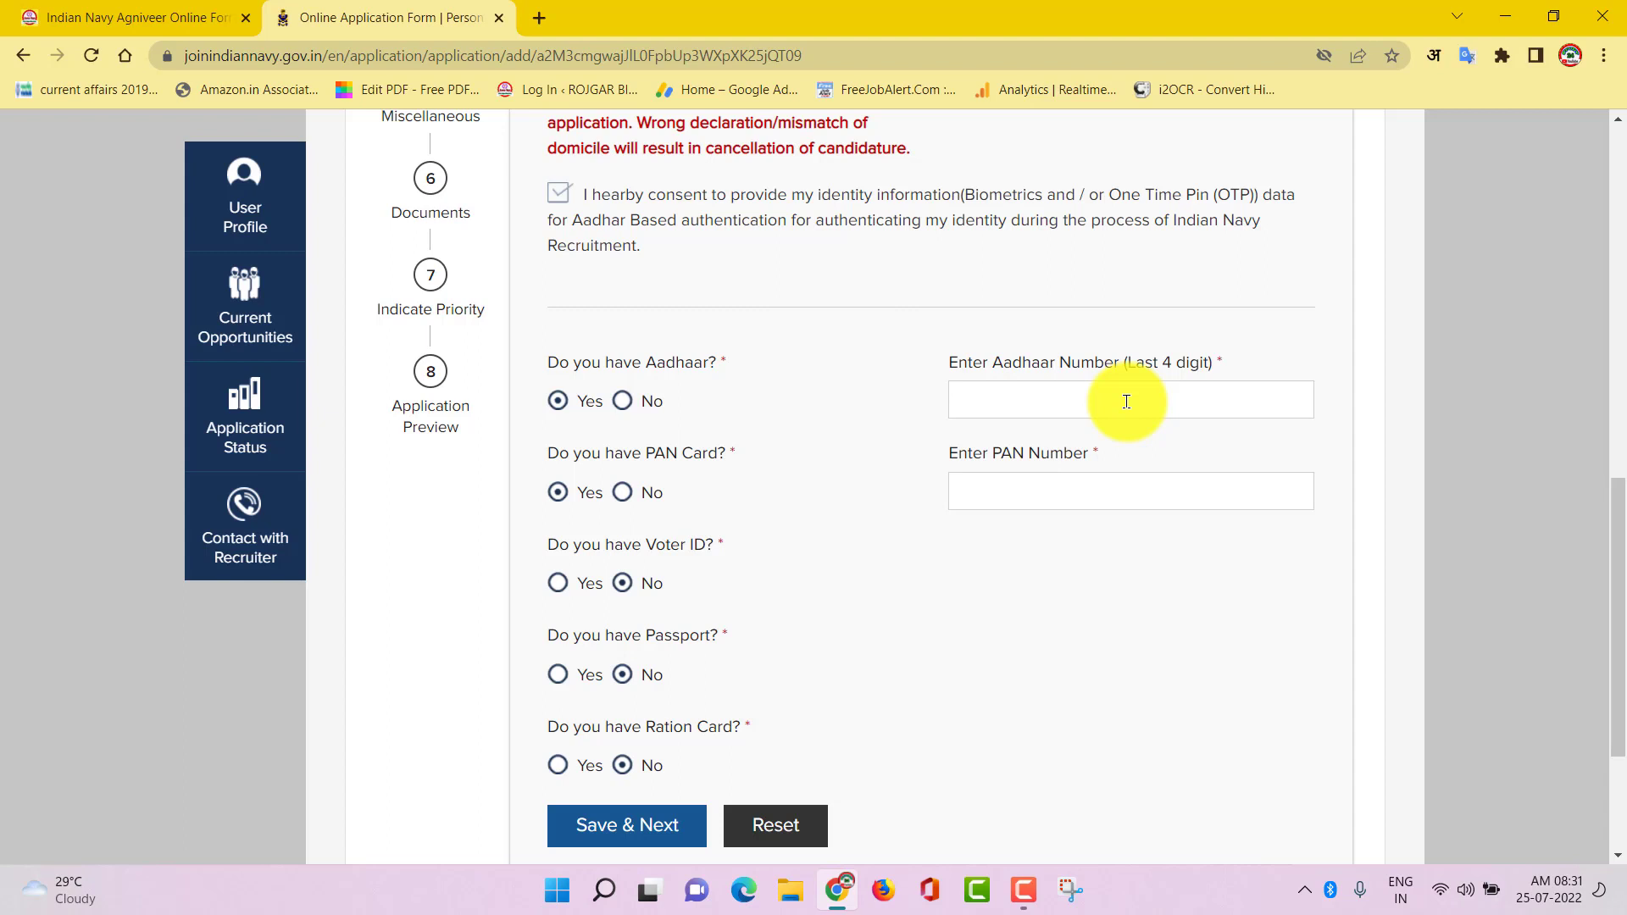
{"action": "left_click", "coordinate": [1075, 395]}
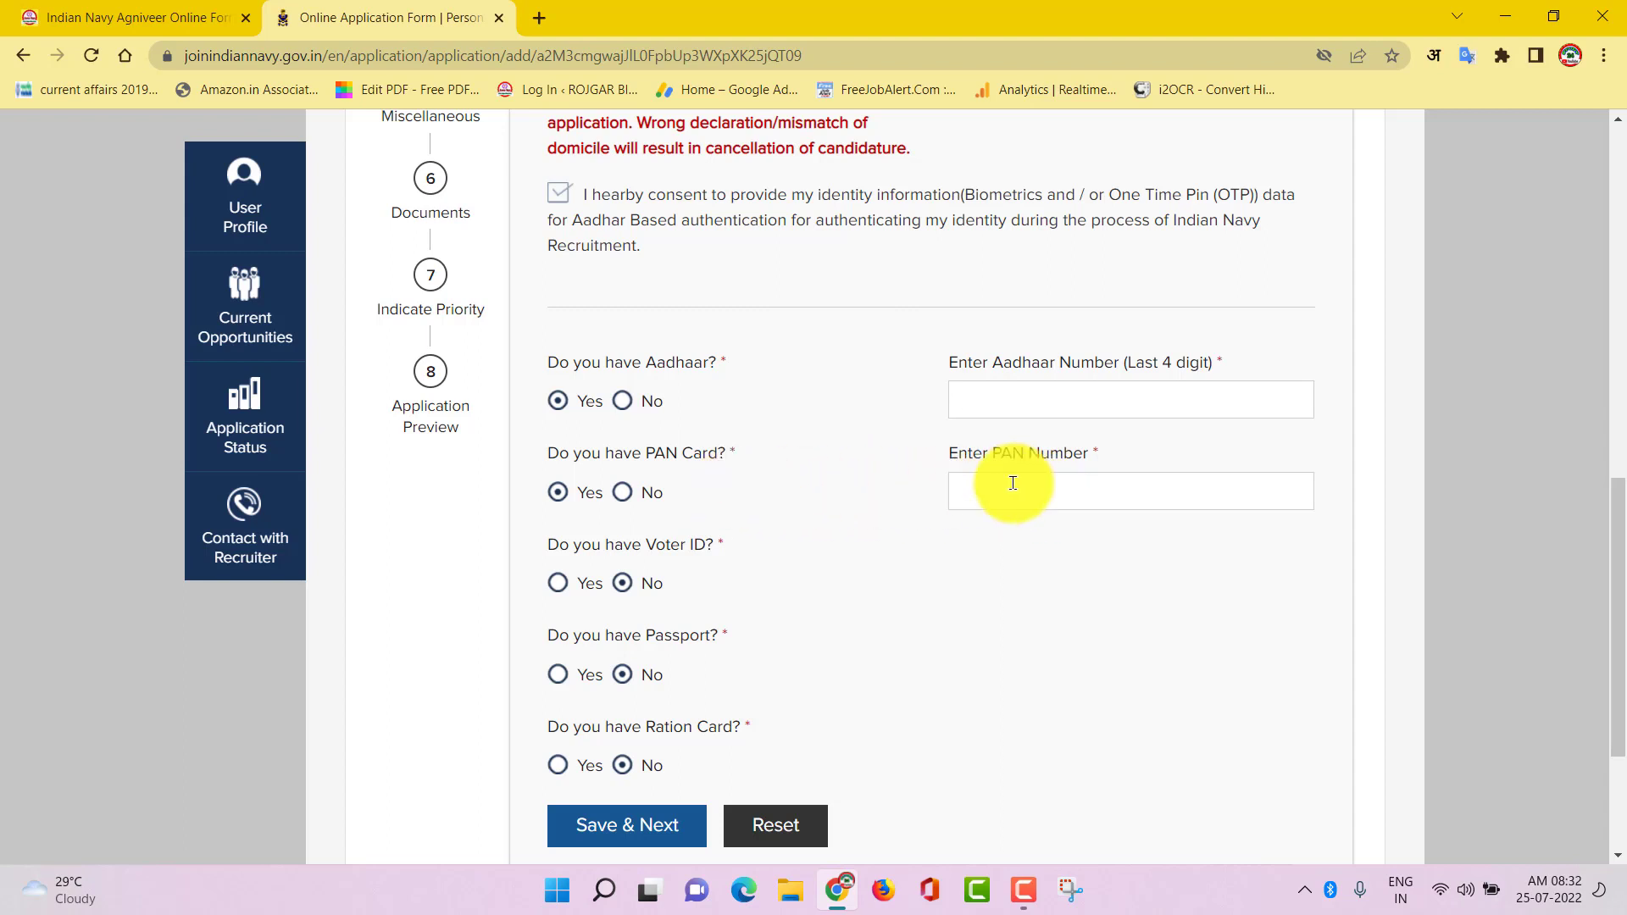
{"action": "scroll", "coordinate": [880, 547], "scroll_direction": "down", "scroll_amount": 2}
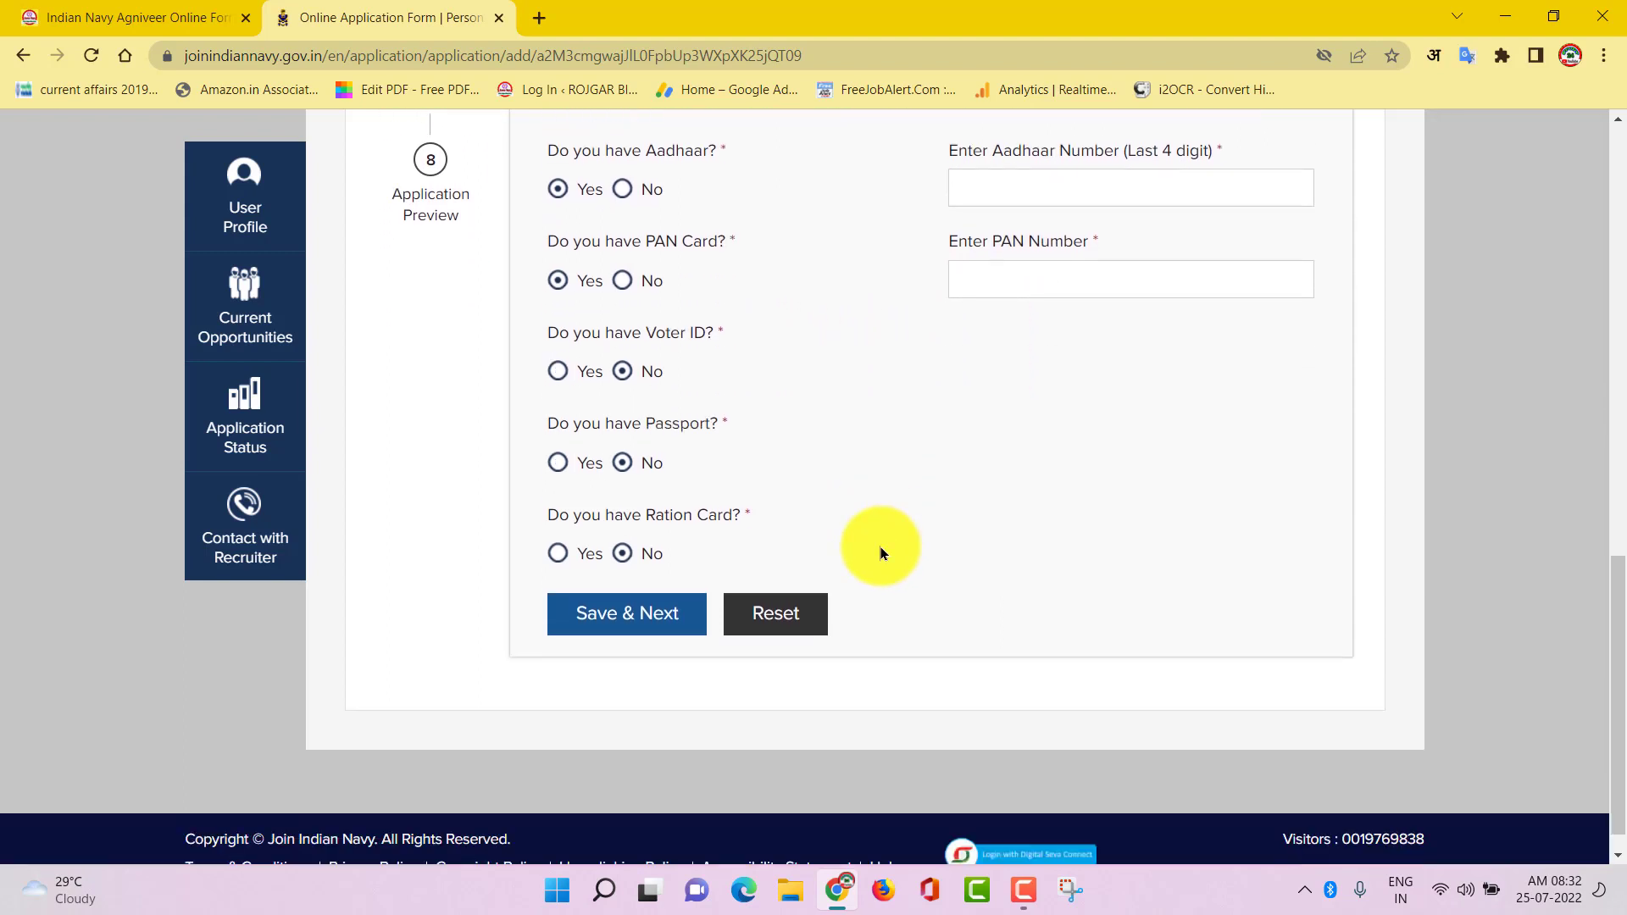
Save the Personal Particulars and continue to Education Particulars
{"action": "left_click", "coordinate": [616, 623]}
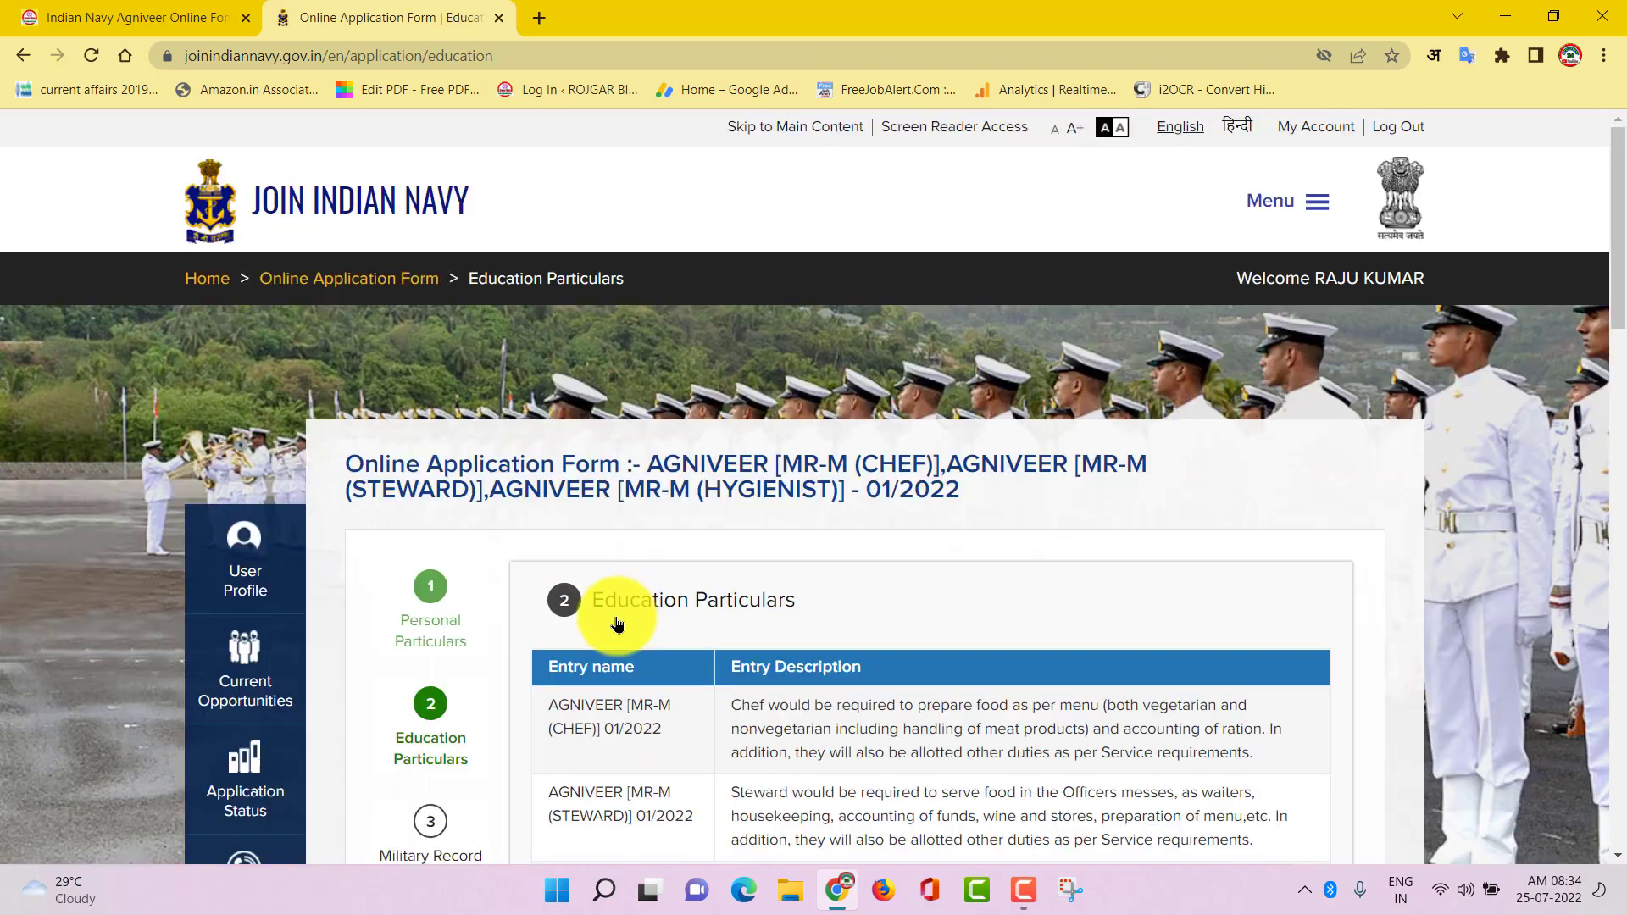
{"action": "scroll", "coordinate": [847, 648], "scroll_direction": "down", "scroll_amount": 12}
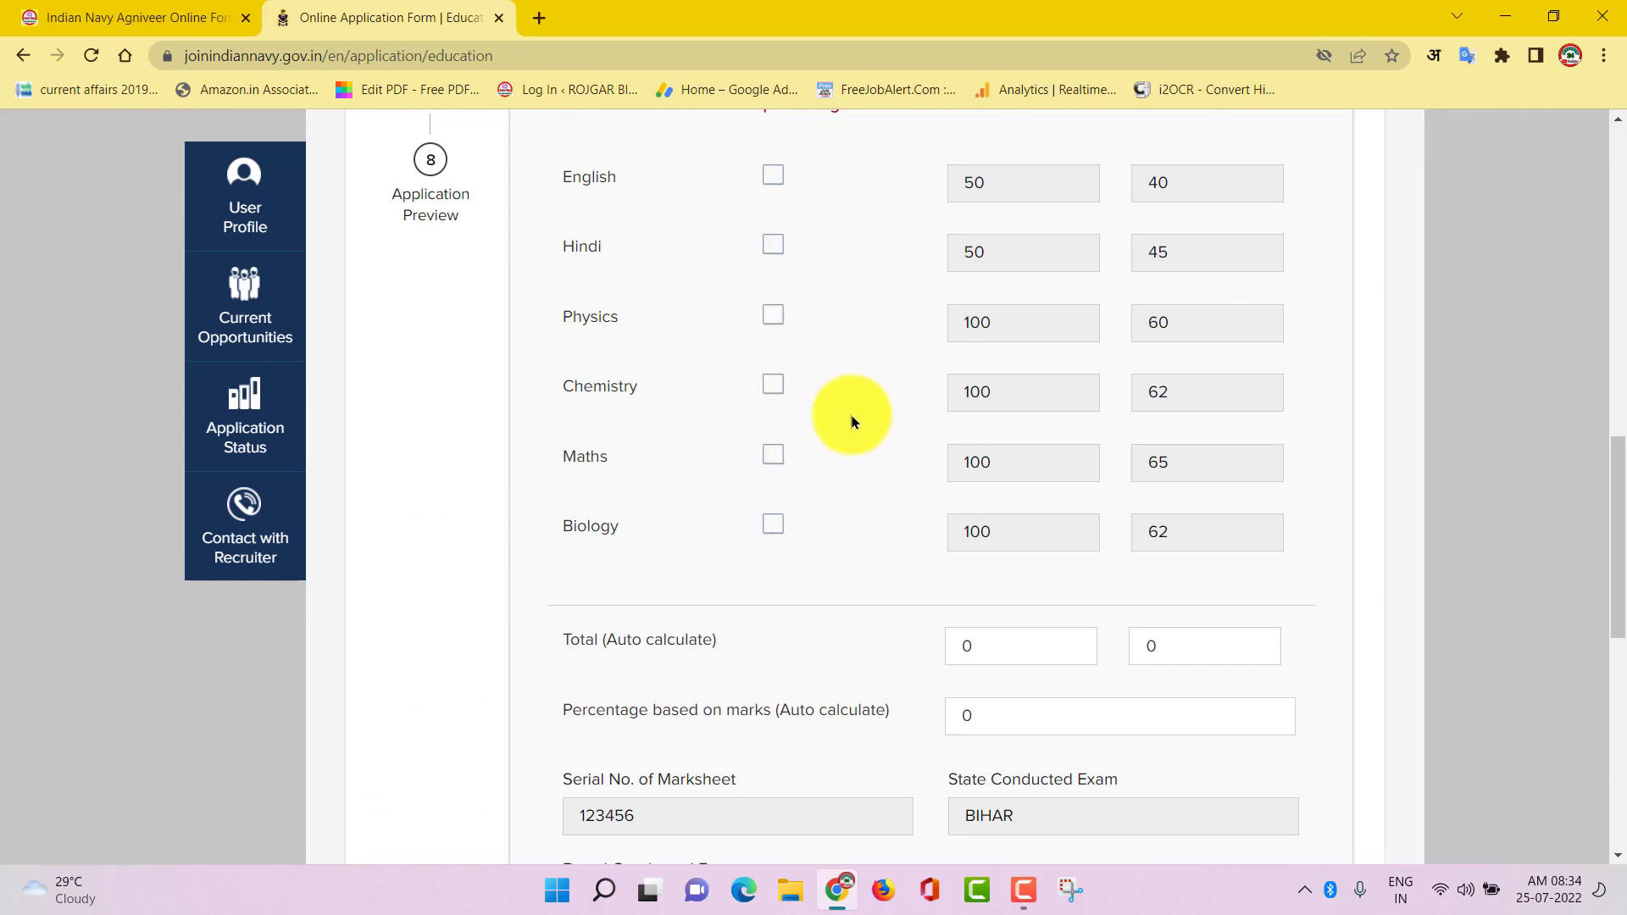
{"action": "scroll", "coordinate": [648, 458], "scroll_direction": "up", "scroll_amount": 3}
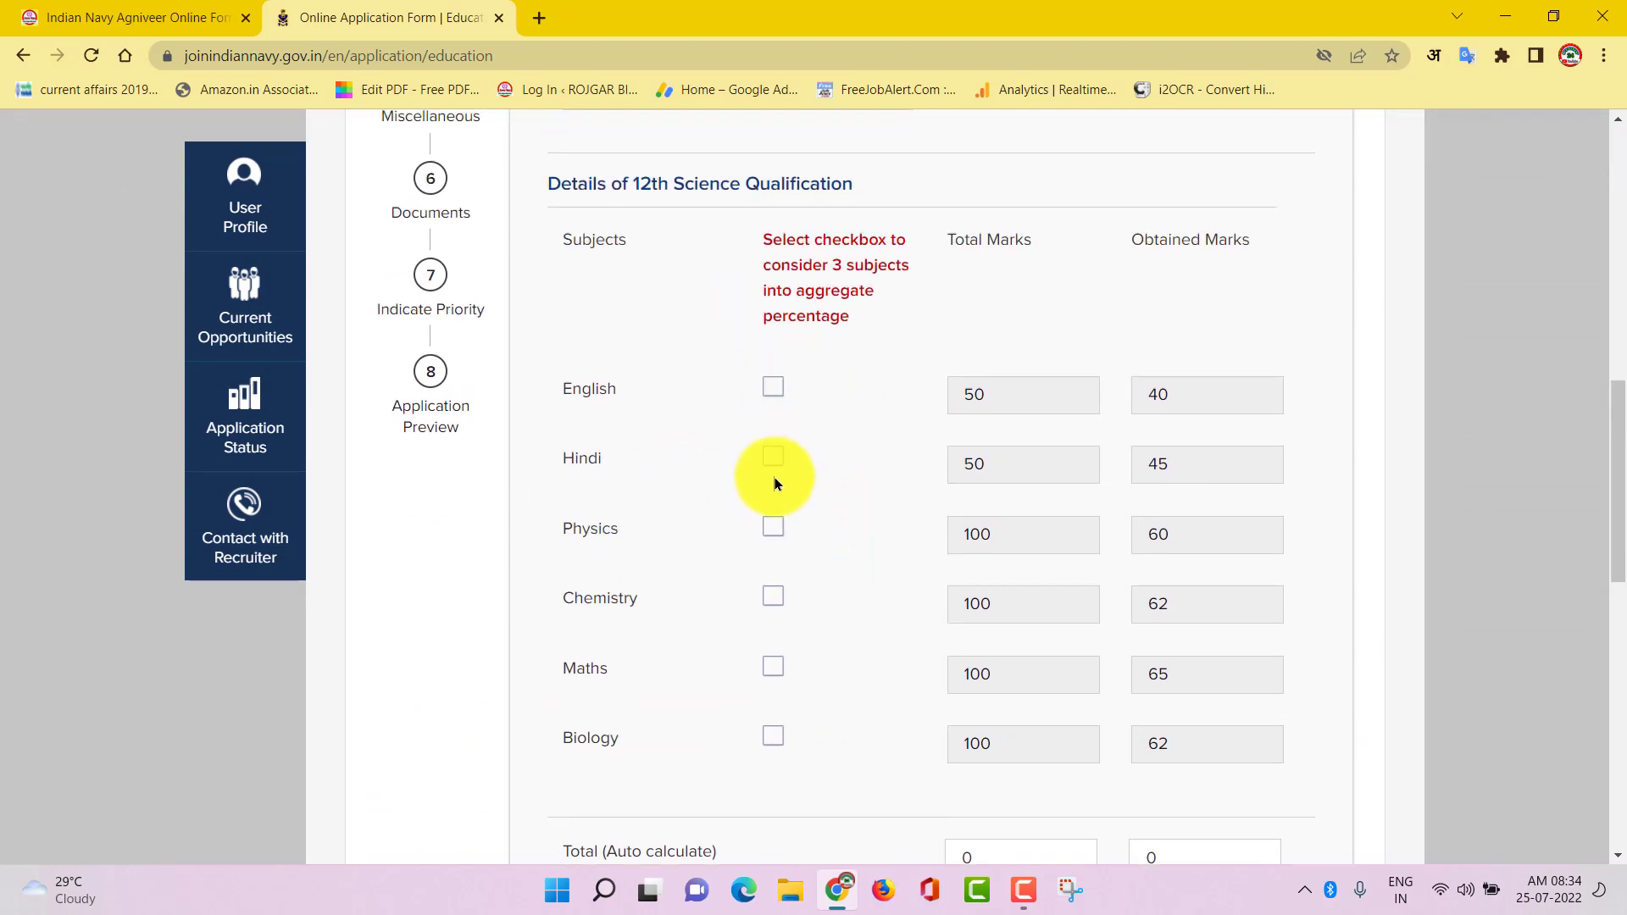
Count Physics, Maths and Chemistry toward the 12th aggregate (62.33%) and save
{"action": "left_click", "coordinate": [765, 538]}
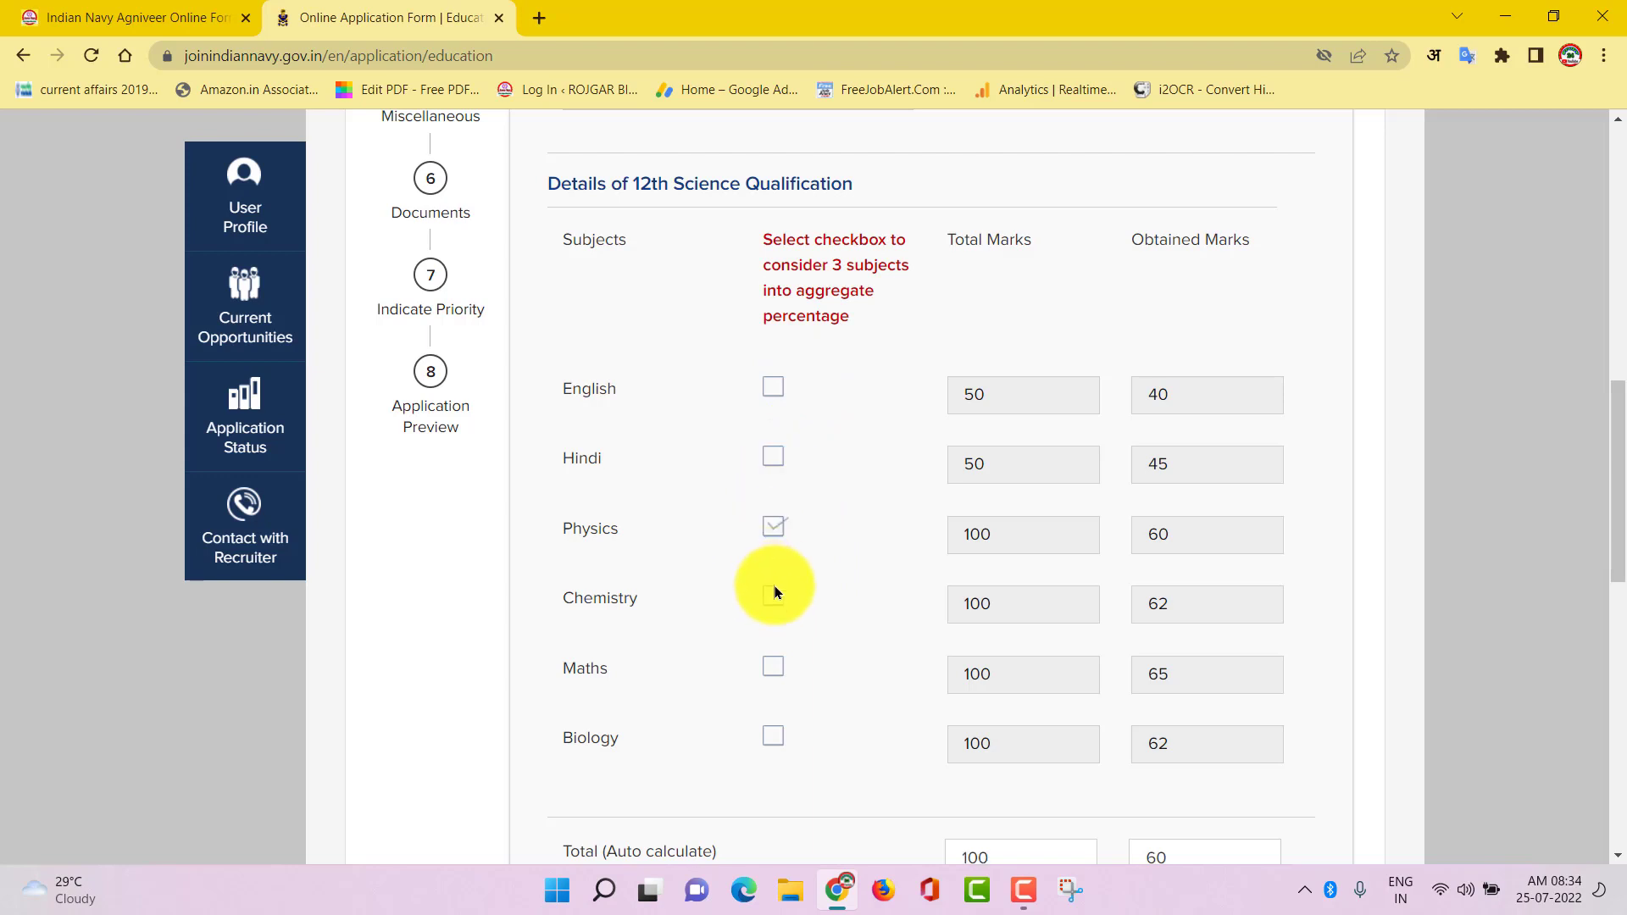
{"action": "left_click", "coordinate": [772, 668]}
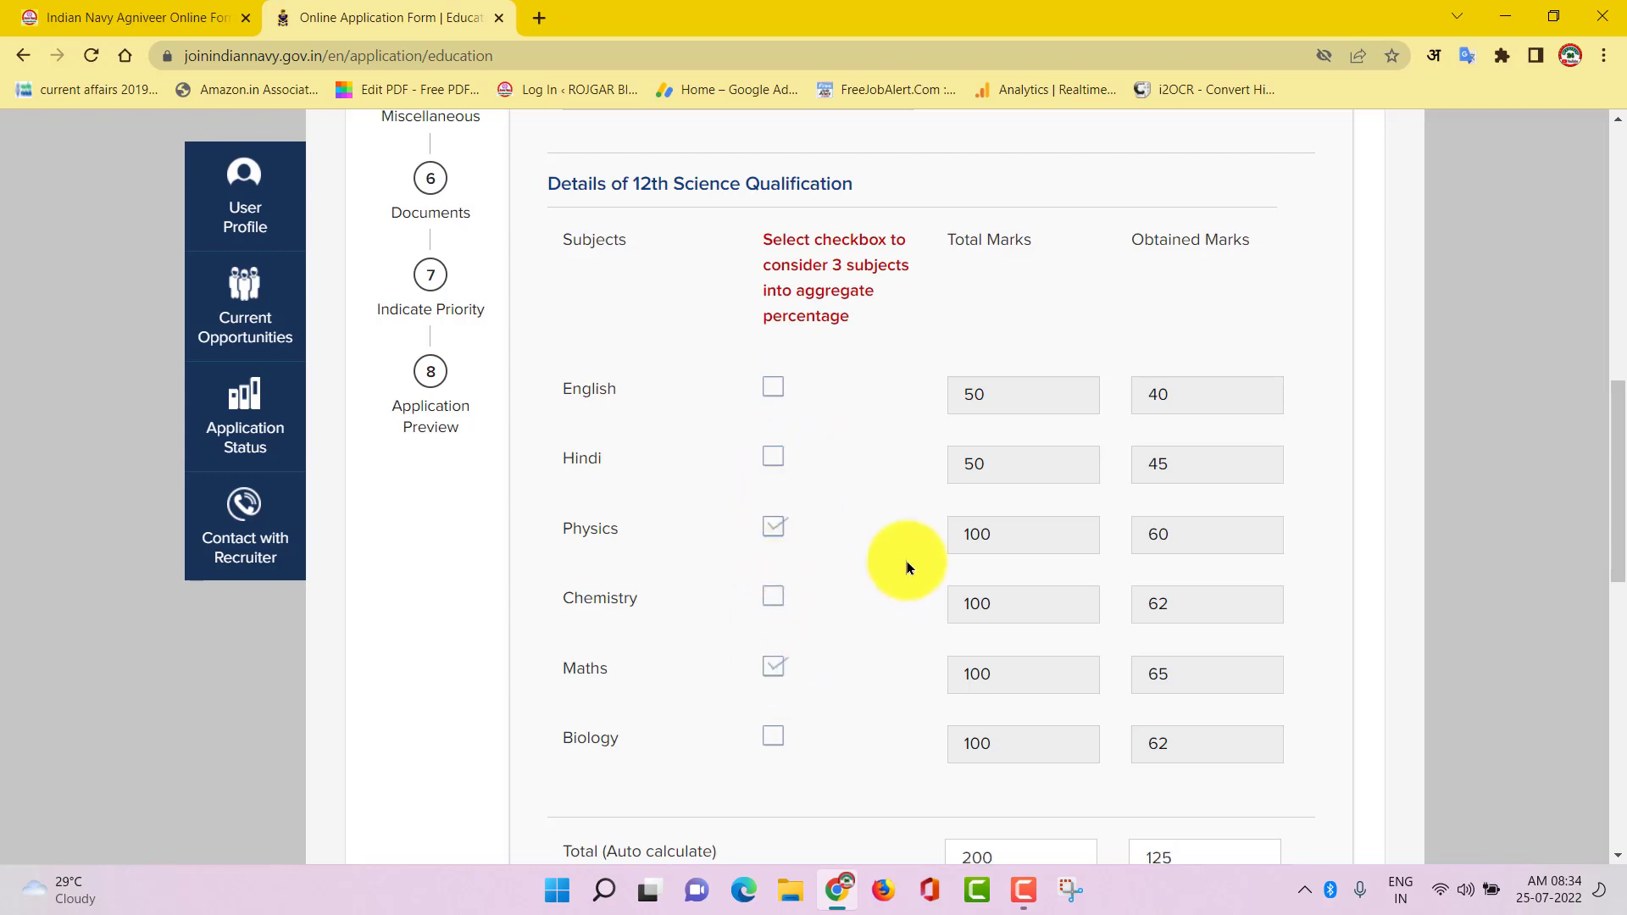
{"action": "left_click", "coordinate": [774, 598]}
{"action": "scroll", "coordinate": [898, 542], "scroll_direction": "down", "scroll_amount": 7}
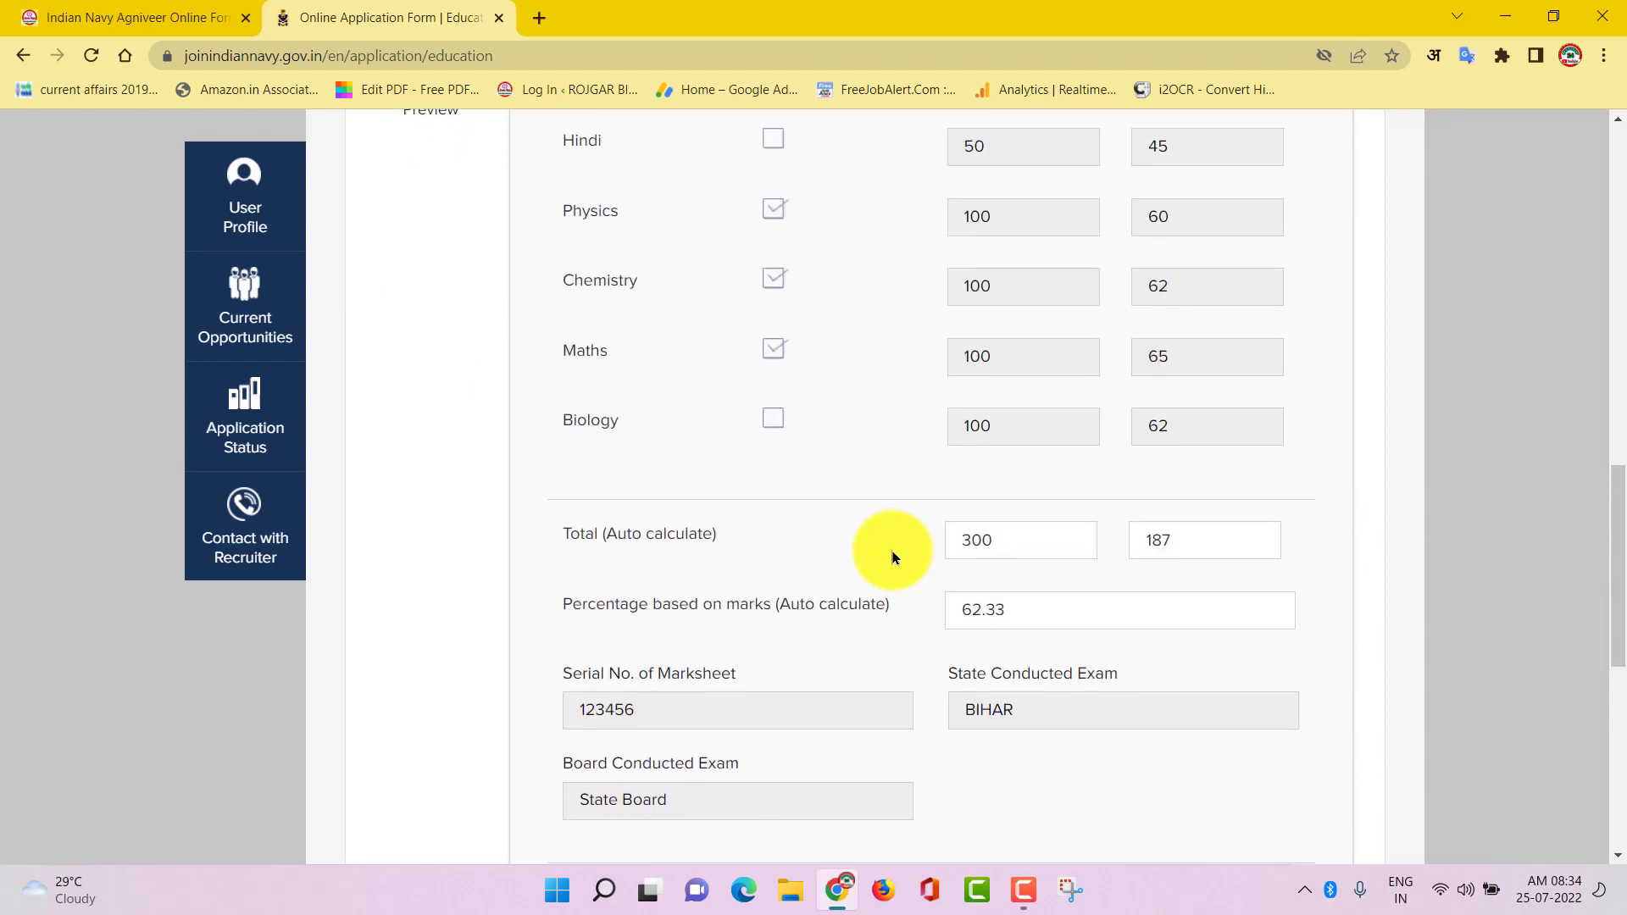
{"action": "scroll", "coordinate": [949, 495], "scroll_direction": "down", "scroll_amount": 1}
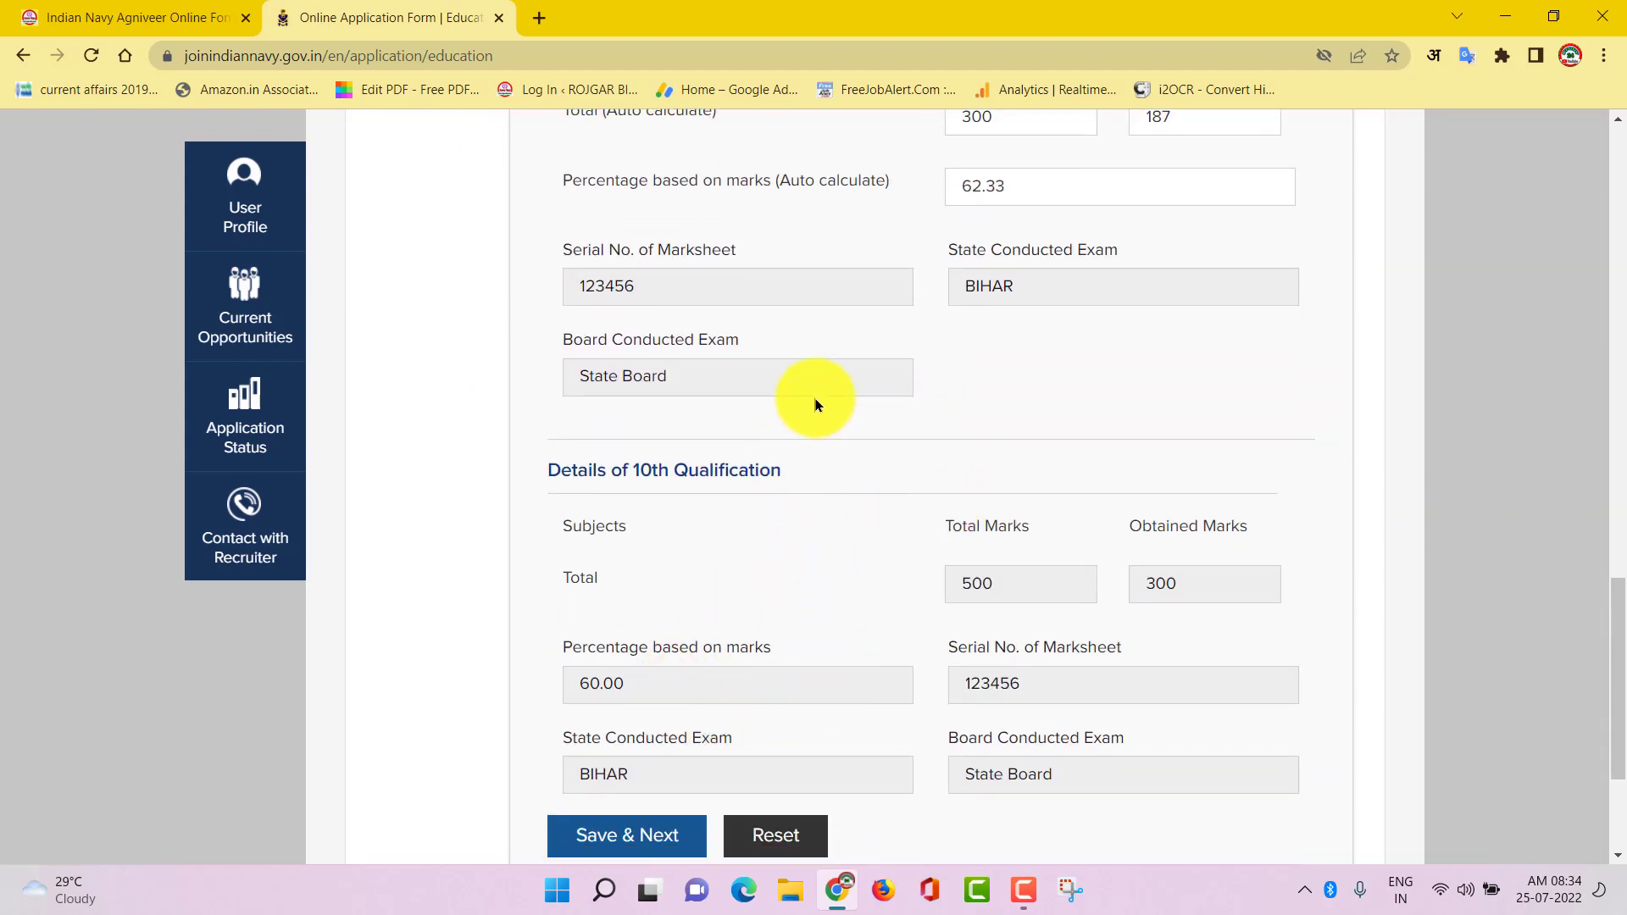
{"action": "left_click", "coordinate": [633, 839]}
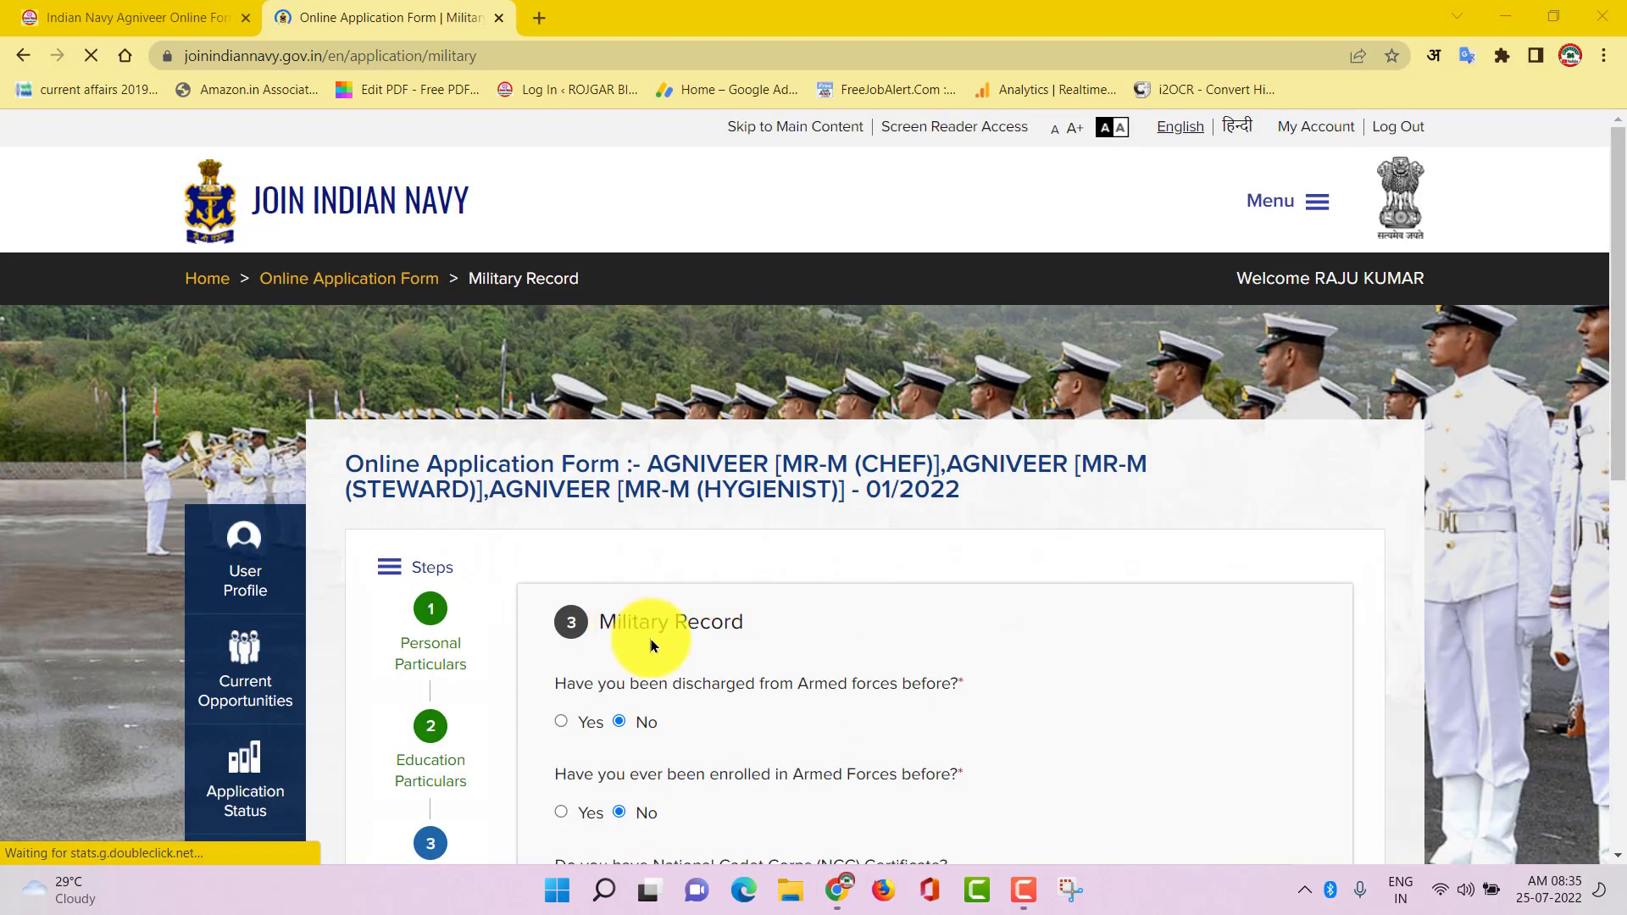
Save the Military Record with all answers No, then save Communication Particulars
{"action": "scroll", "coordinate": [800, 633], "scroll_direction": "down", "scroll_amount": 5}
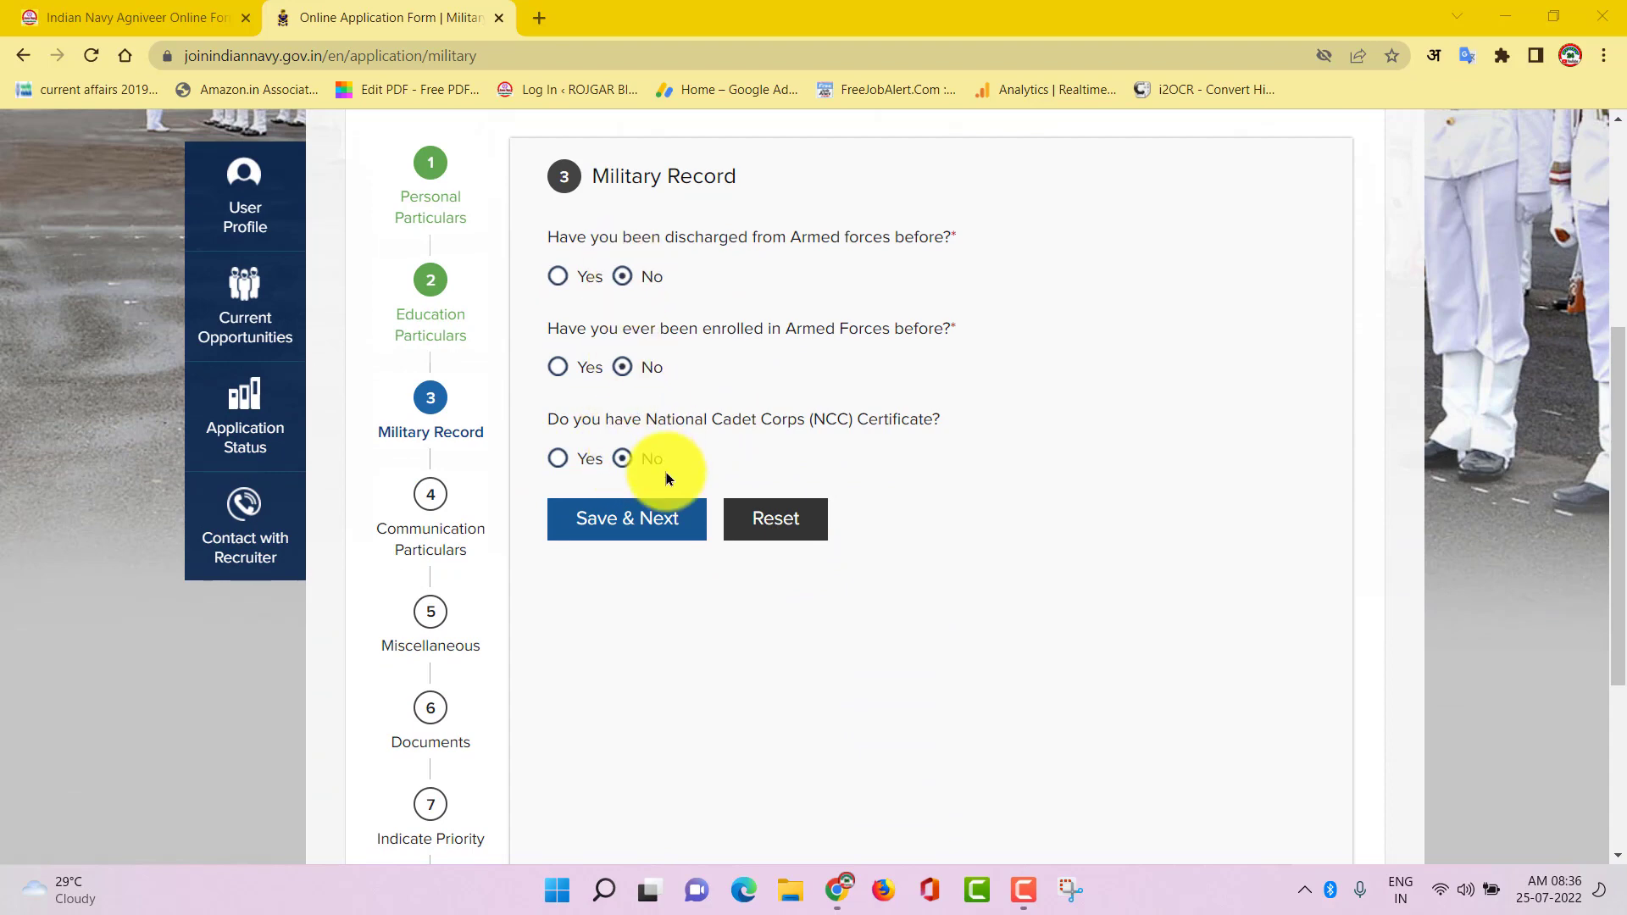
{"action": "left_click", "coordinate": [605, 527]}
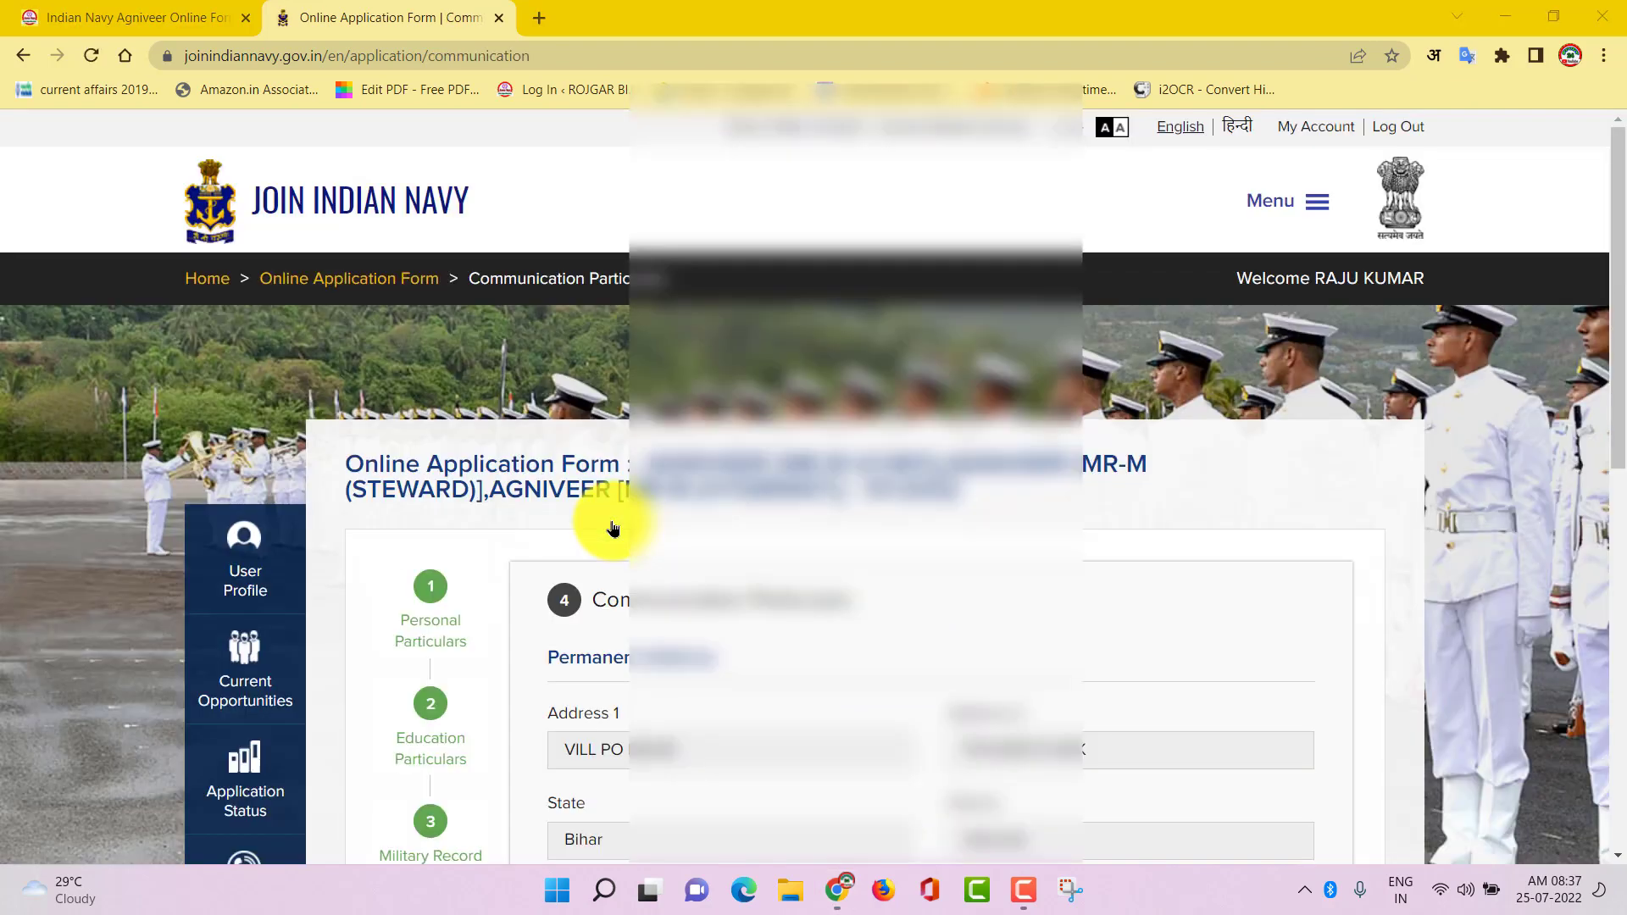
{"action": "scroll", "coordinate": [881, 602], "scroll_direction": "down", "scroll_amount": 5}
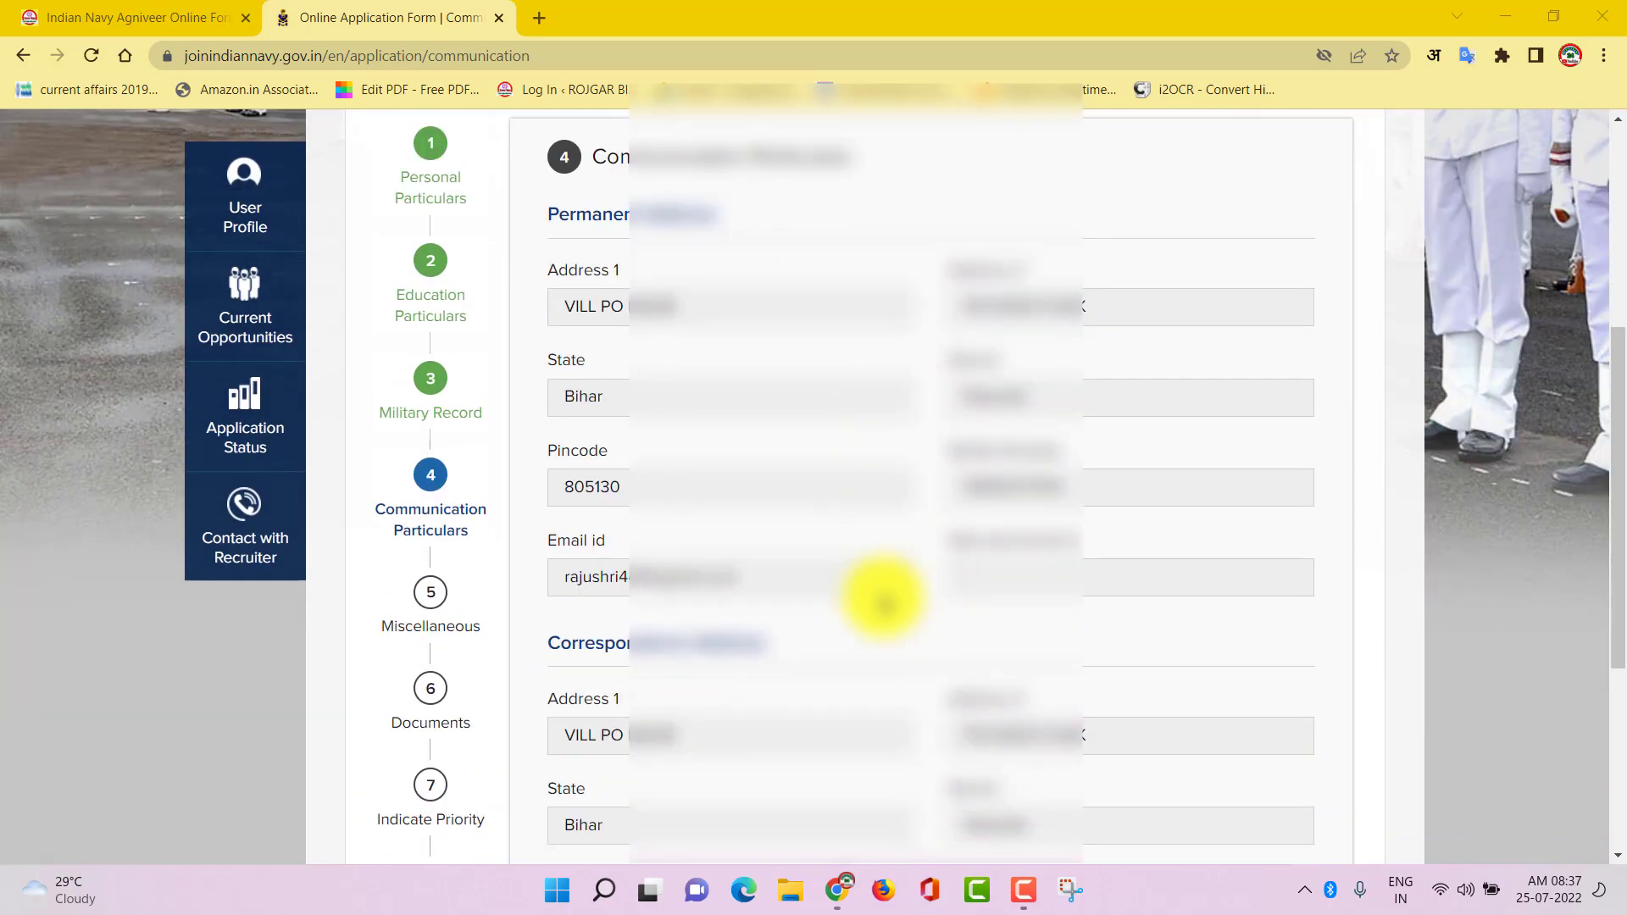
{"action": "scroll", "coordinate": [847, 560], "scroll_direction": "down", "scroll_amount": 5}
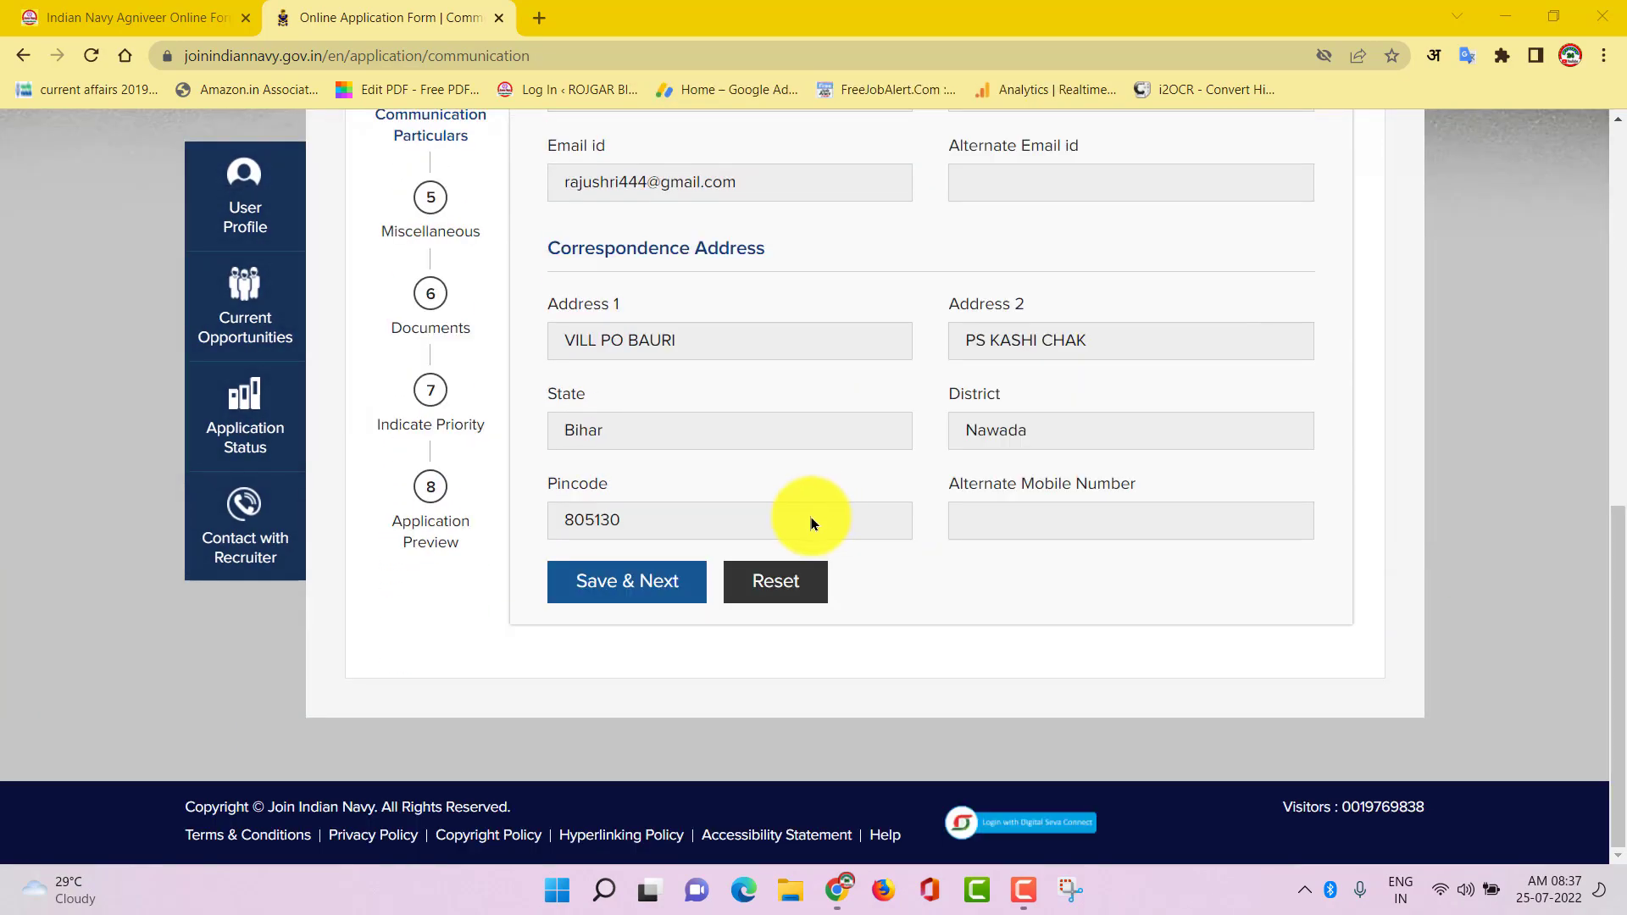
{"action": "left_click", "coordinate": [635, 595]}
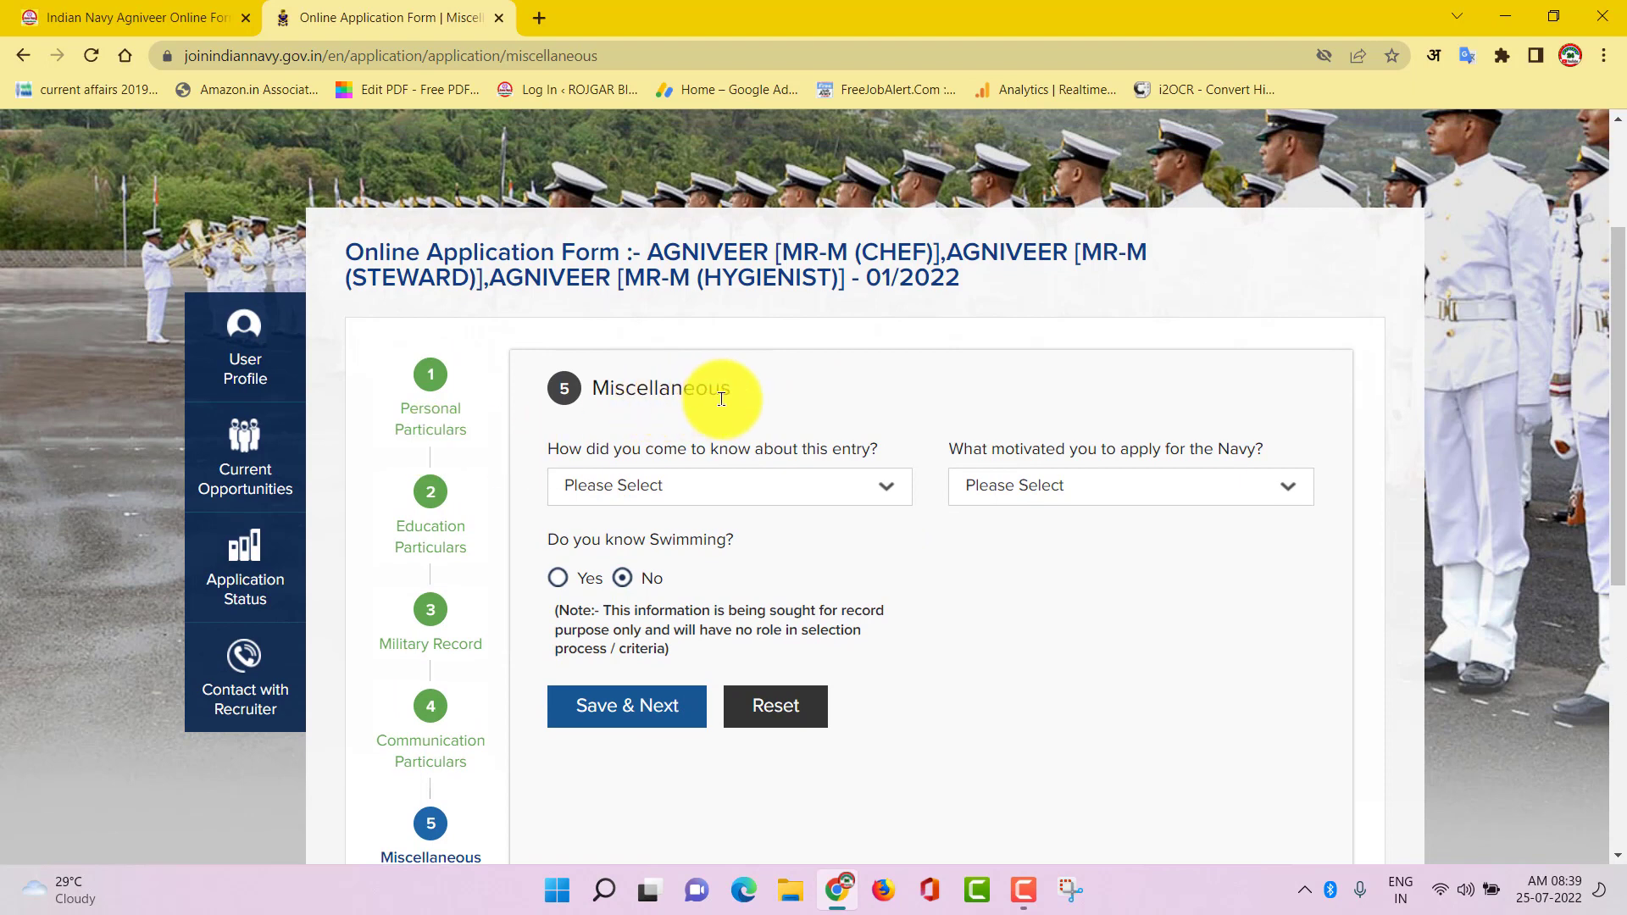
Choose Any Other for both how-you-heard and motivation, then save the Miscellaneous answers
{"action": "left_click", "coordinate": [817, 500]}
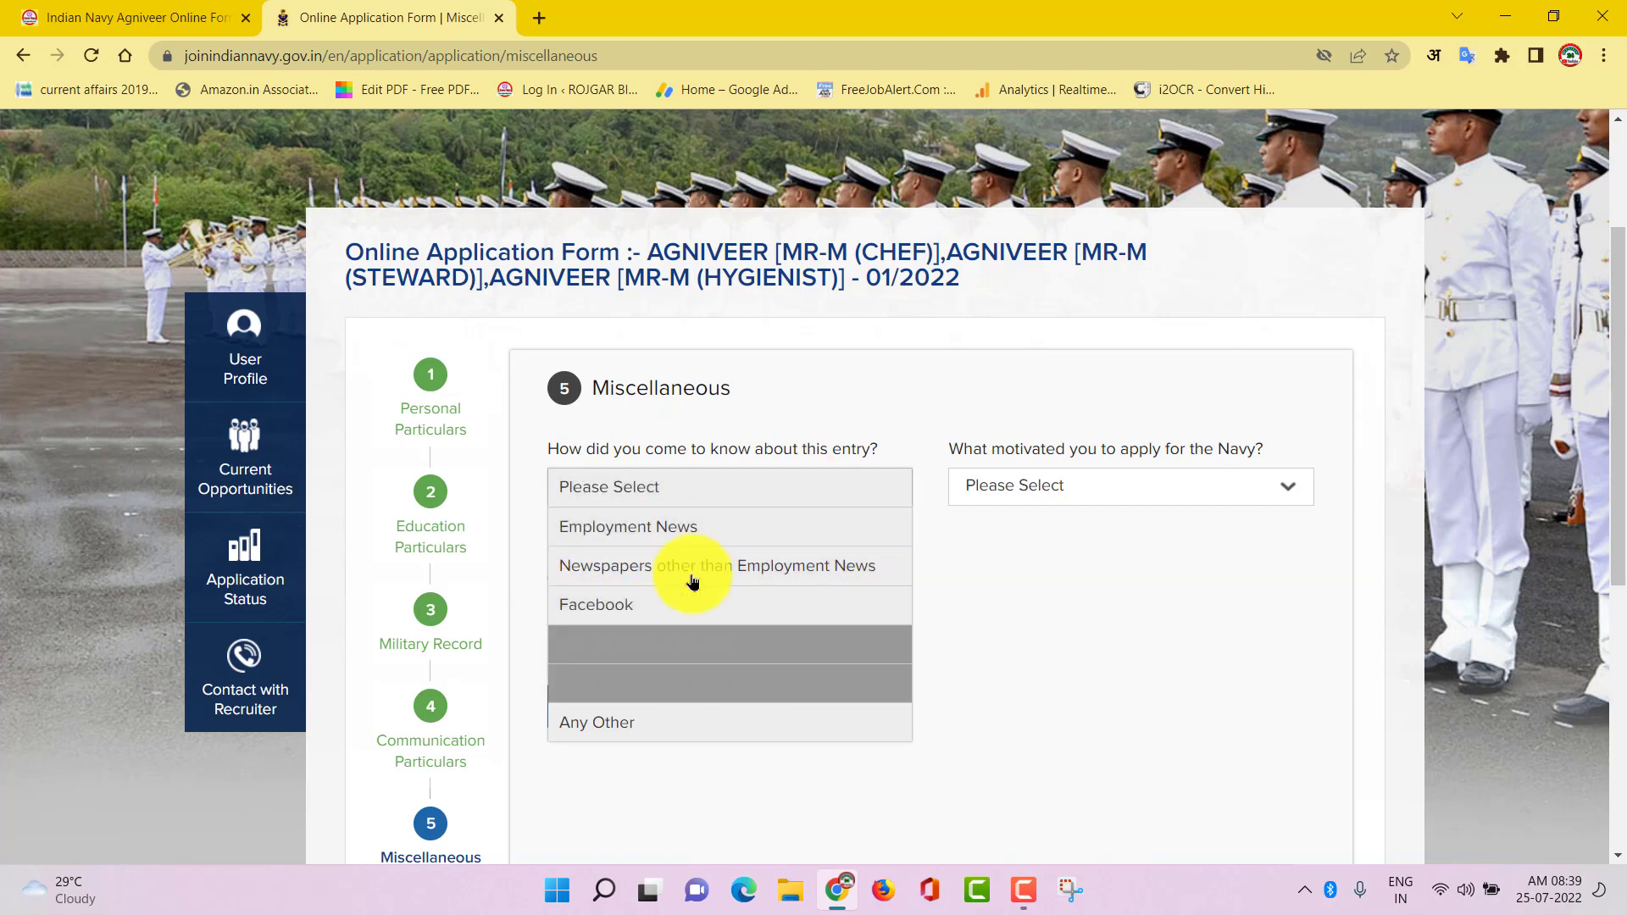
{"action": "scroll", "coordinate": [673, 674], "scroll_direction": "down", "scroll_amount": 1}
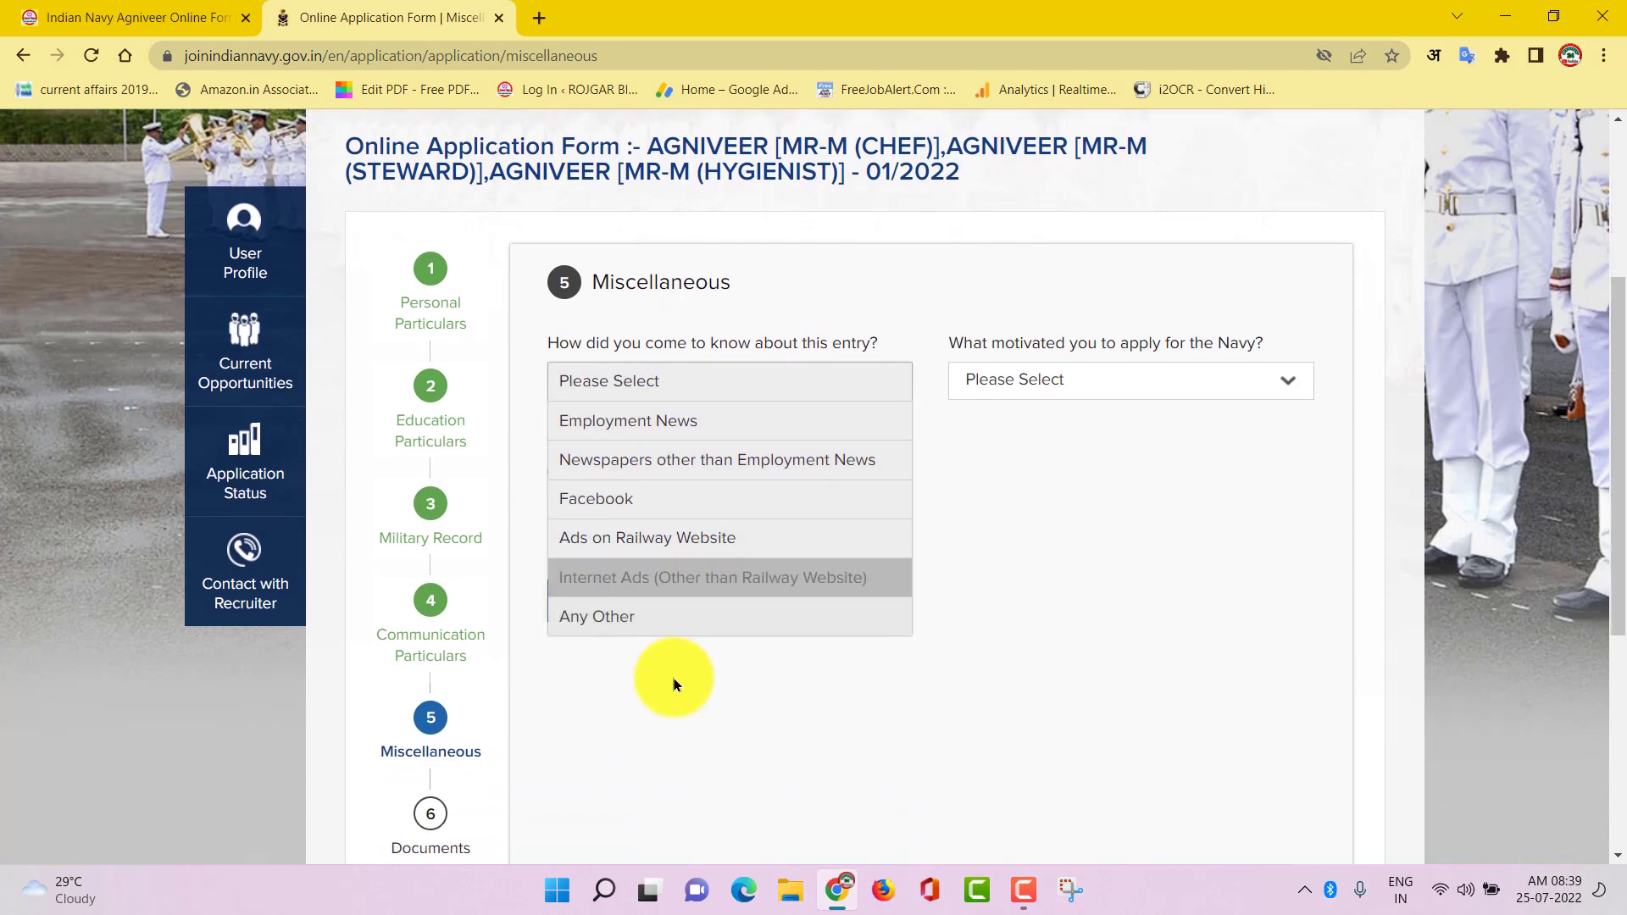
{"action": "left_click", "coordinate": [606, 632]}
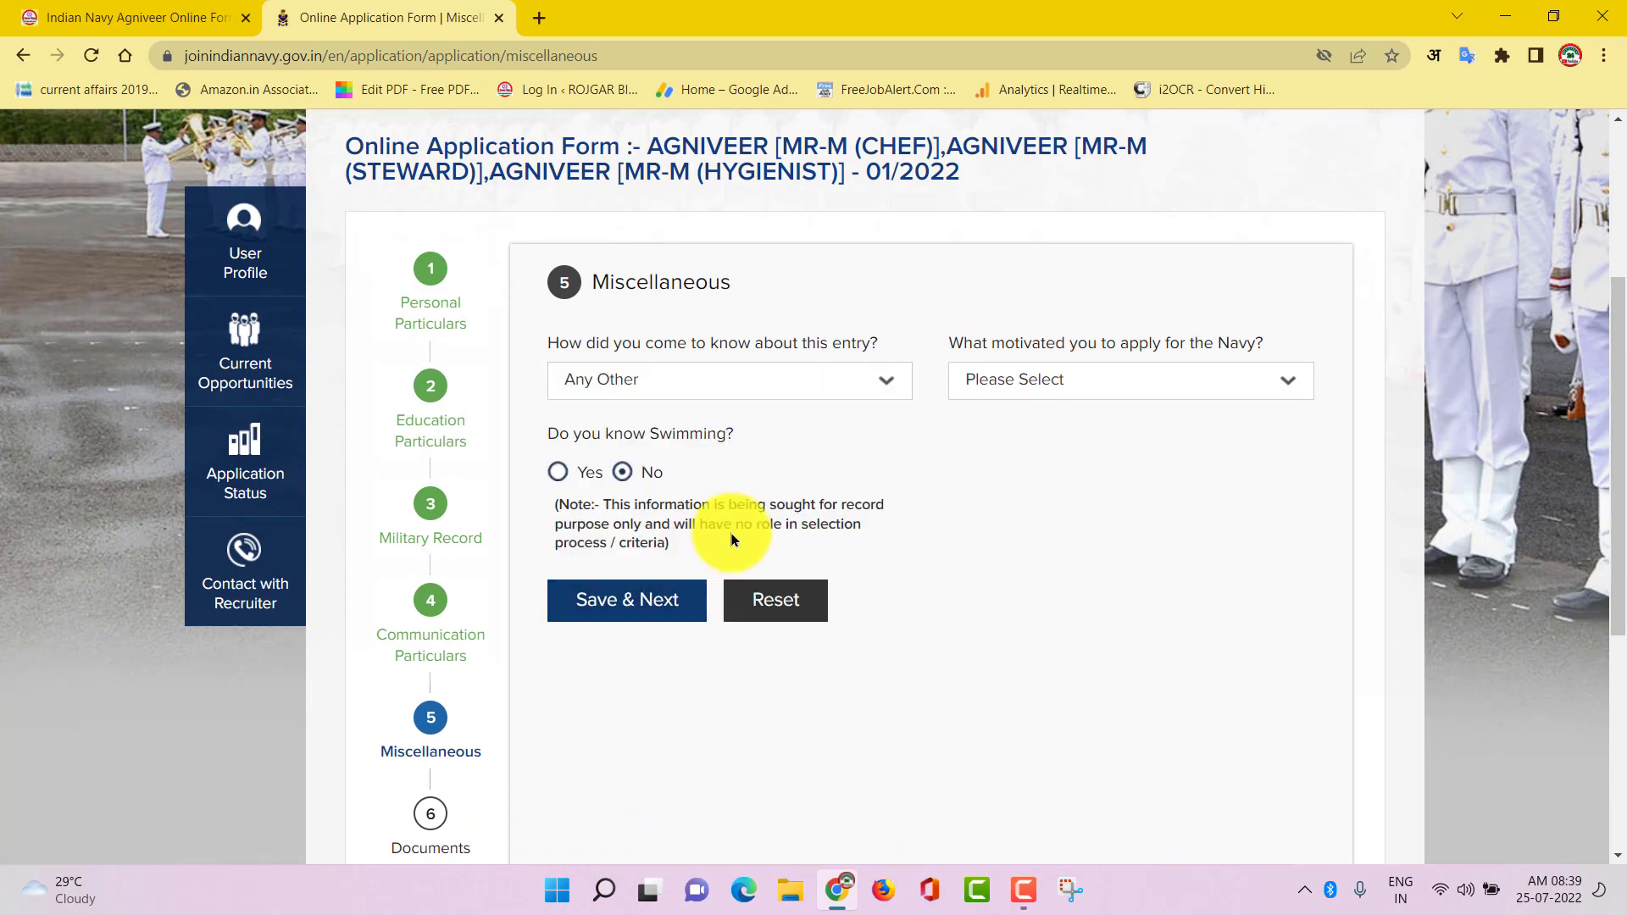
{"action": "left_click", "coordinate": [1195, 385]}
{"action": "scroll", "coordinate": [1089, 618], "scroll_direction": "down", "scroll_amount": 2}
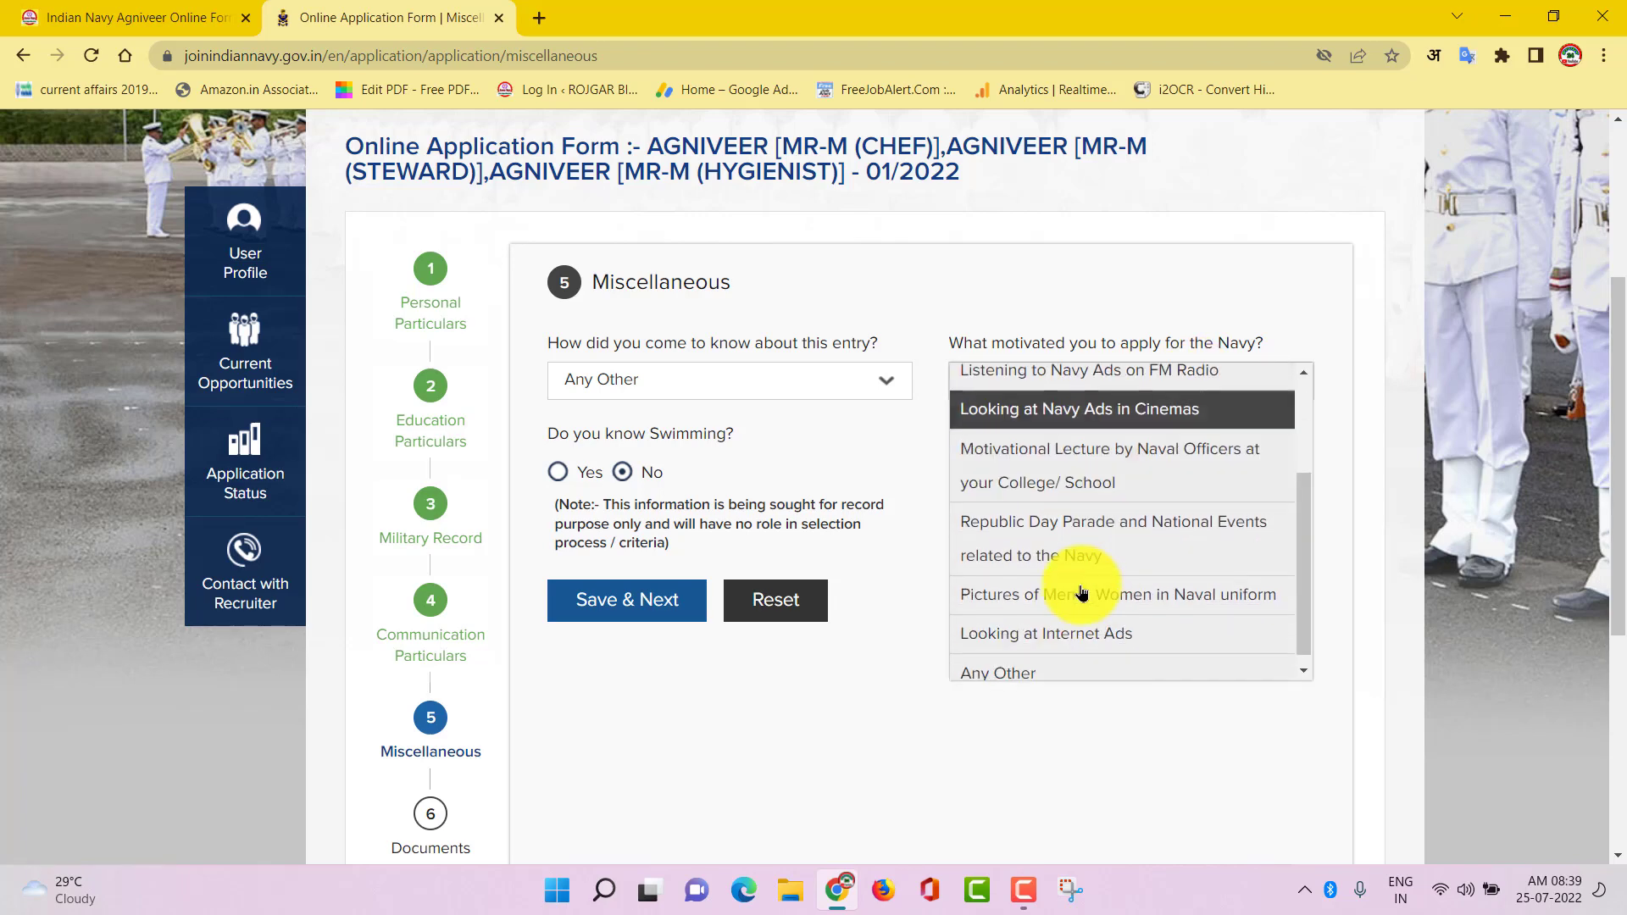
{"action": "left_click", "coordinate": [1009, 664]}
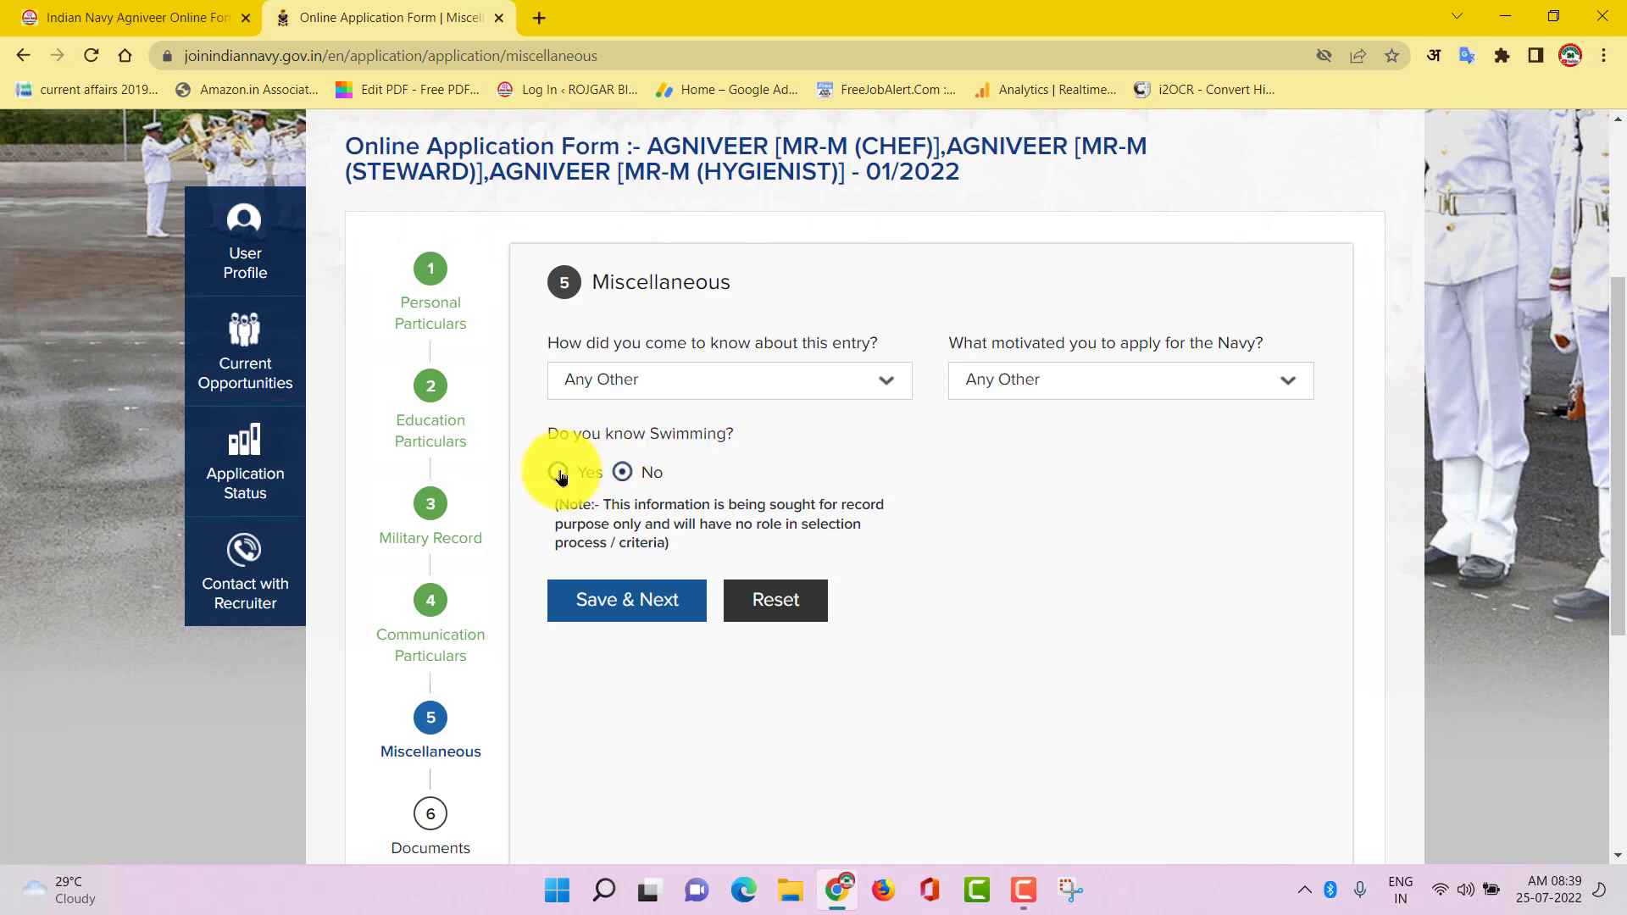
{"action": "left_click", "coordinate": [618, 599]}
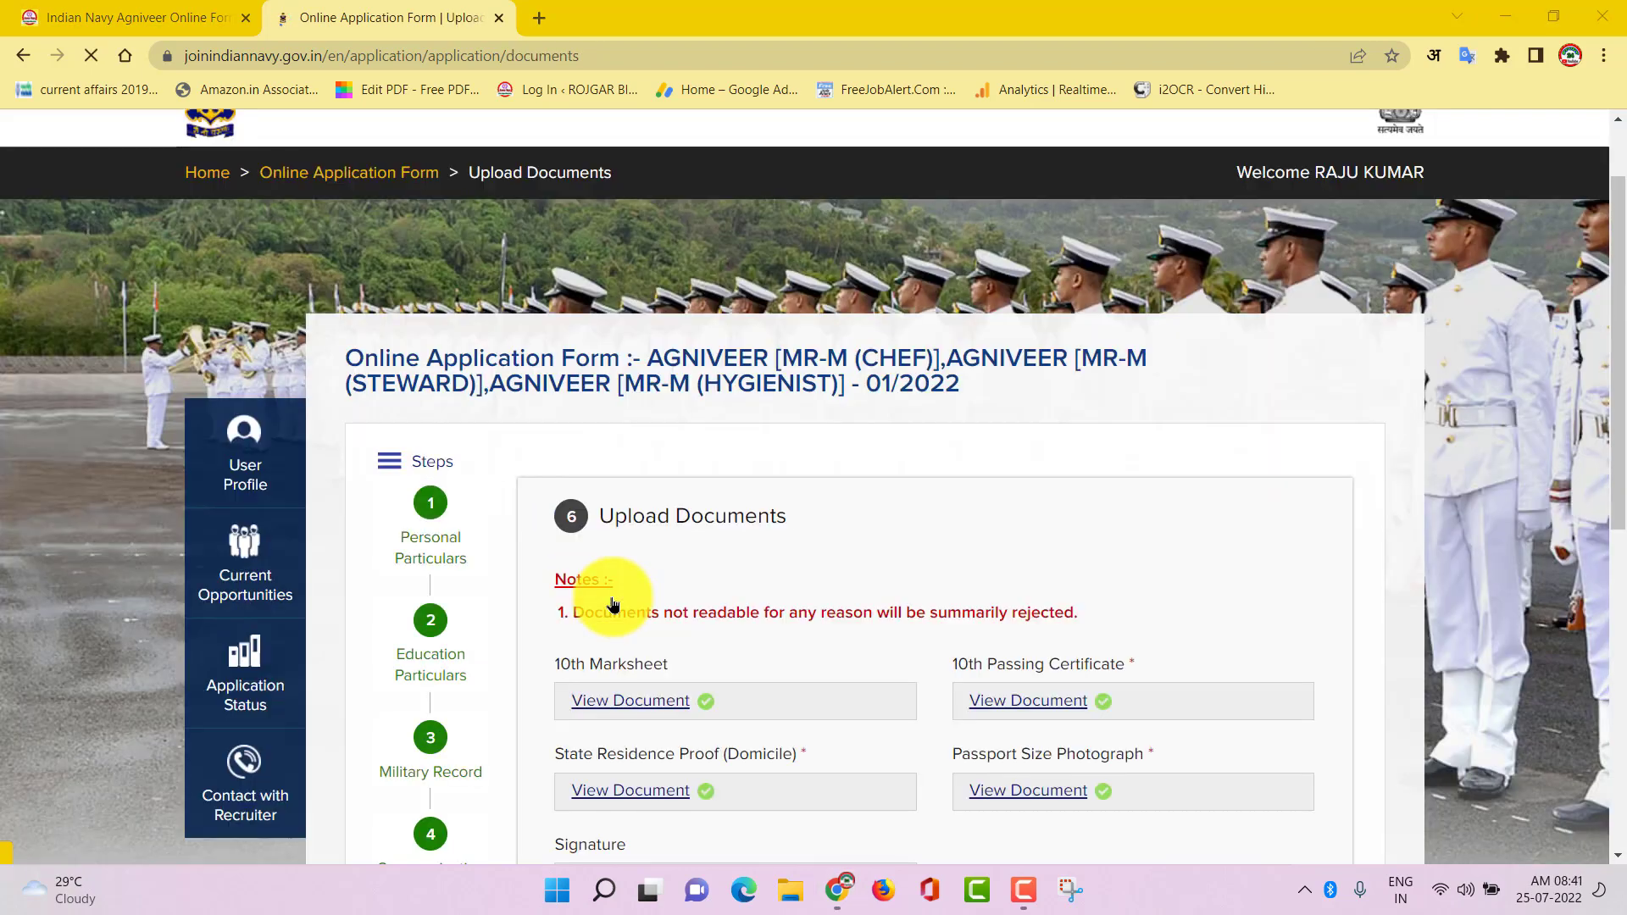
Scroll past the five uploaded documents and save the Upload Documents step
{"action": "scroll", "coordinate": [790, 684], "scroll_direction": "down", "scroll_amount": 3}
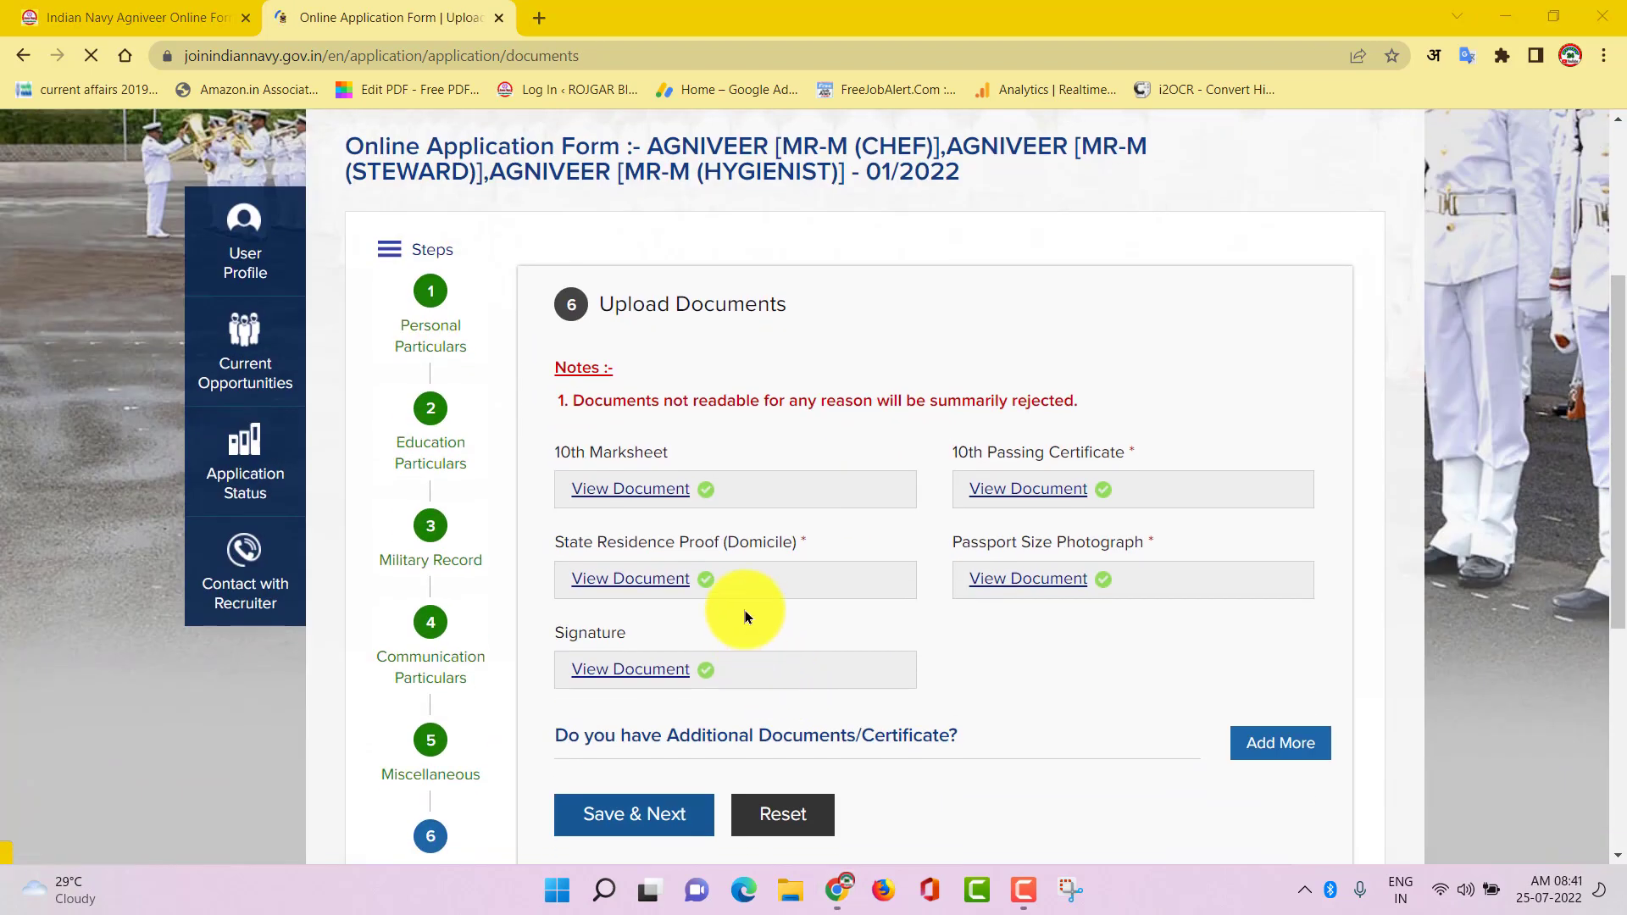
{"action": "scroll", "coordinate": [983, 678], "scroll_direction": "down", "scroll_amount": 3}
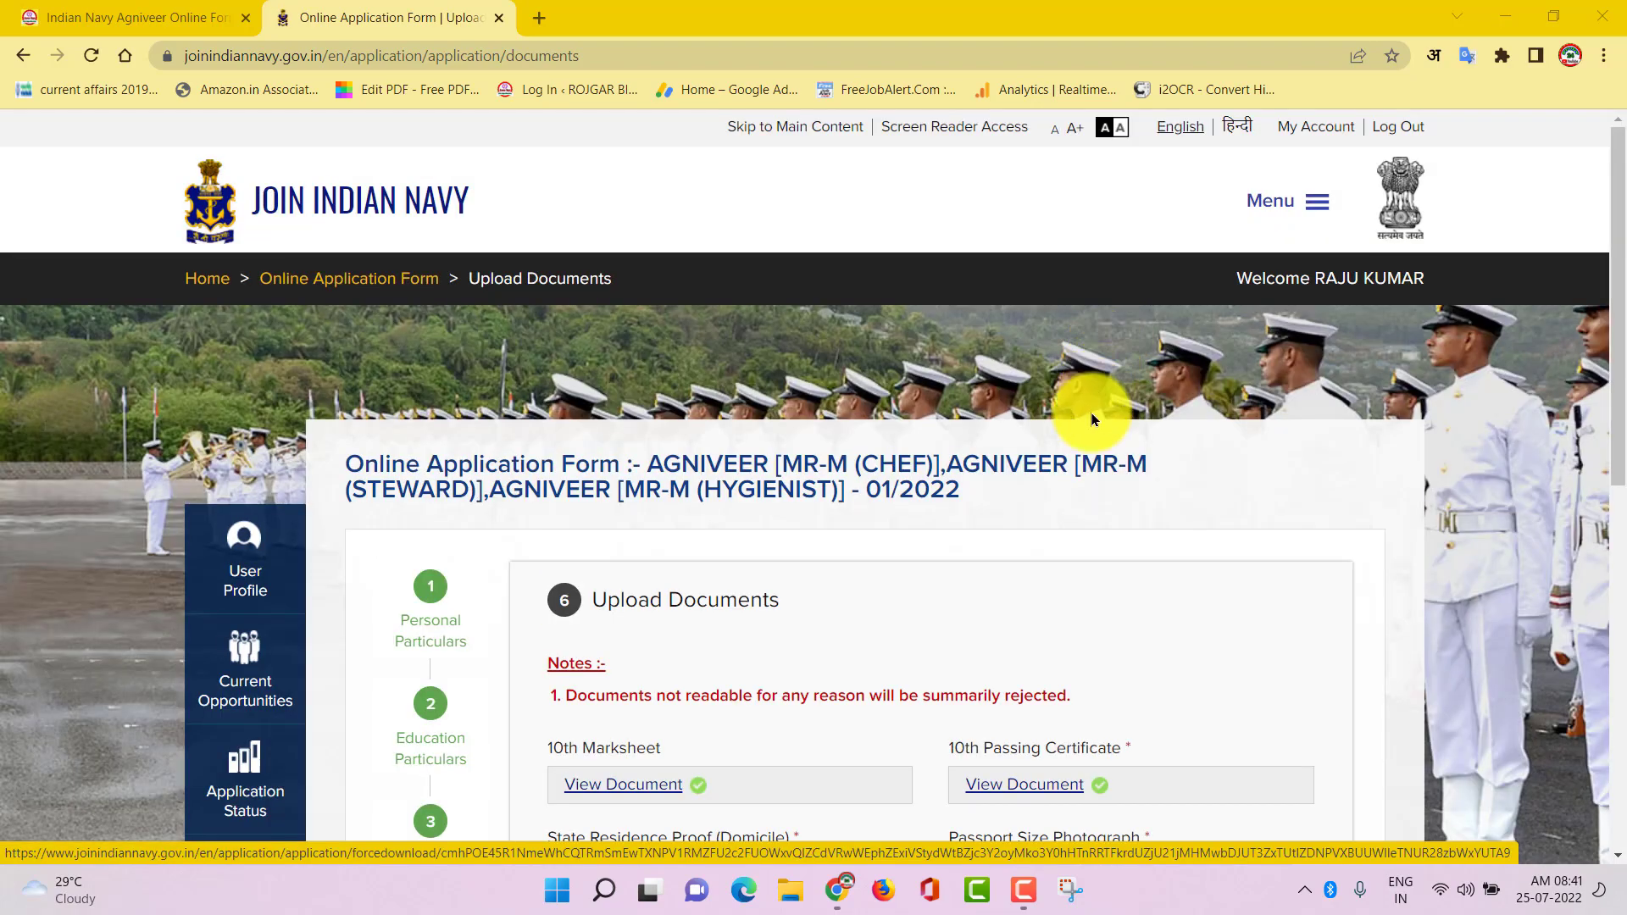
{"action": "scroll", "coordinate": [1013, 623], "scroll_direction": "down", "scroll_amount": 5}
{"action": "scroll", "coordinate": [1005, 545], "scroll_direction": "down", "scroll_amount": 3}
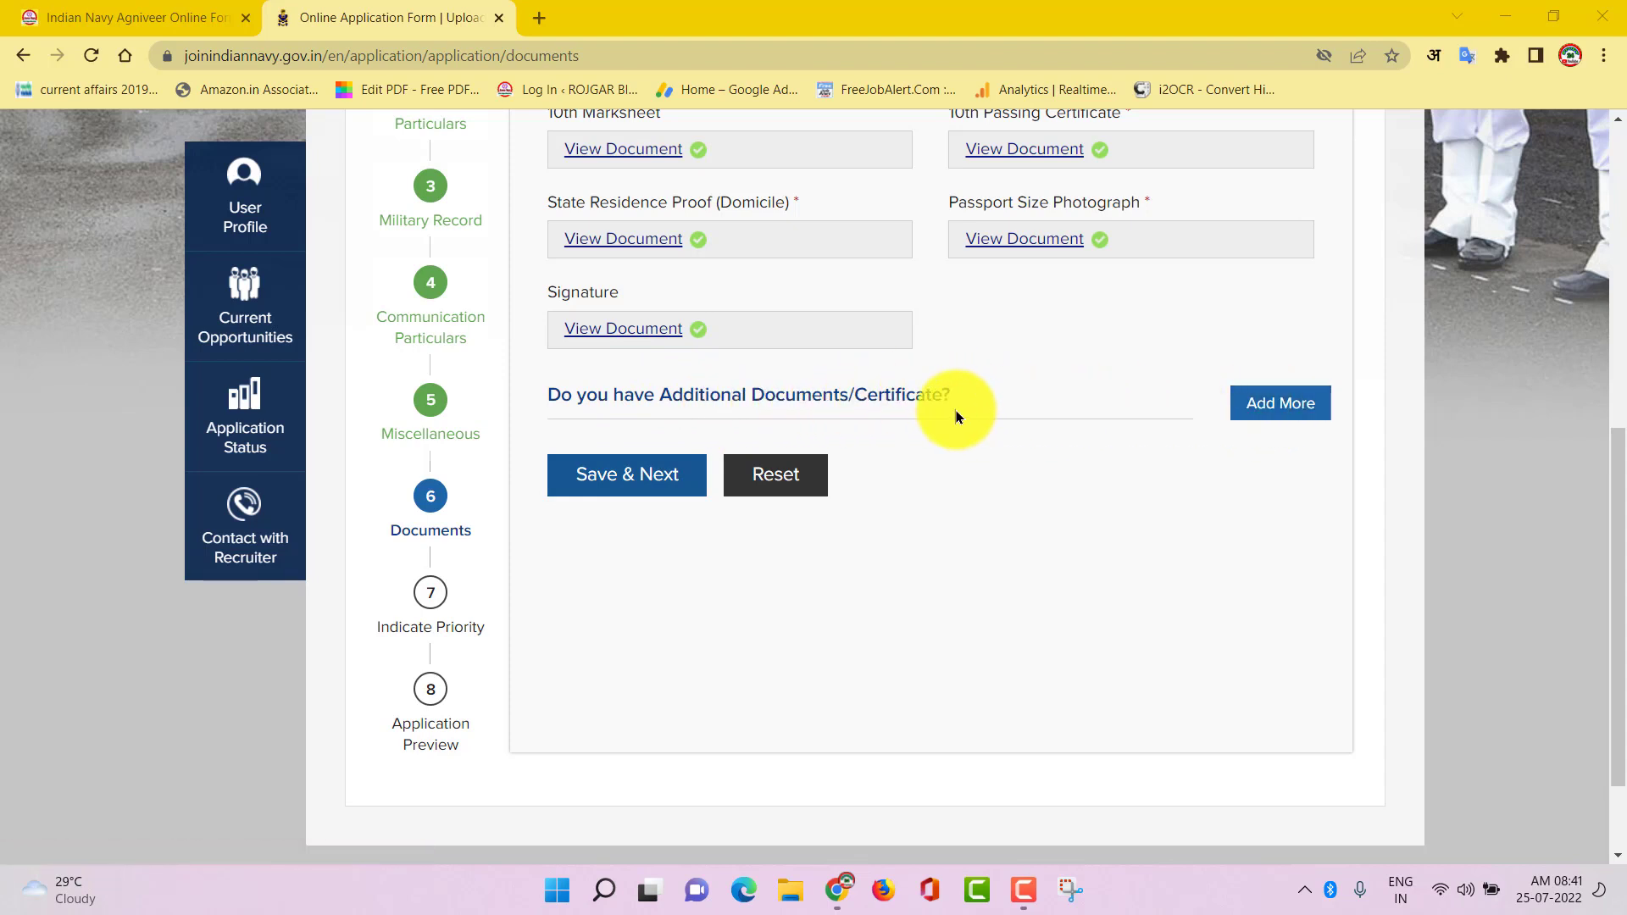
{"action": "left_click", "coordinate": [623, 492]}
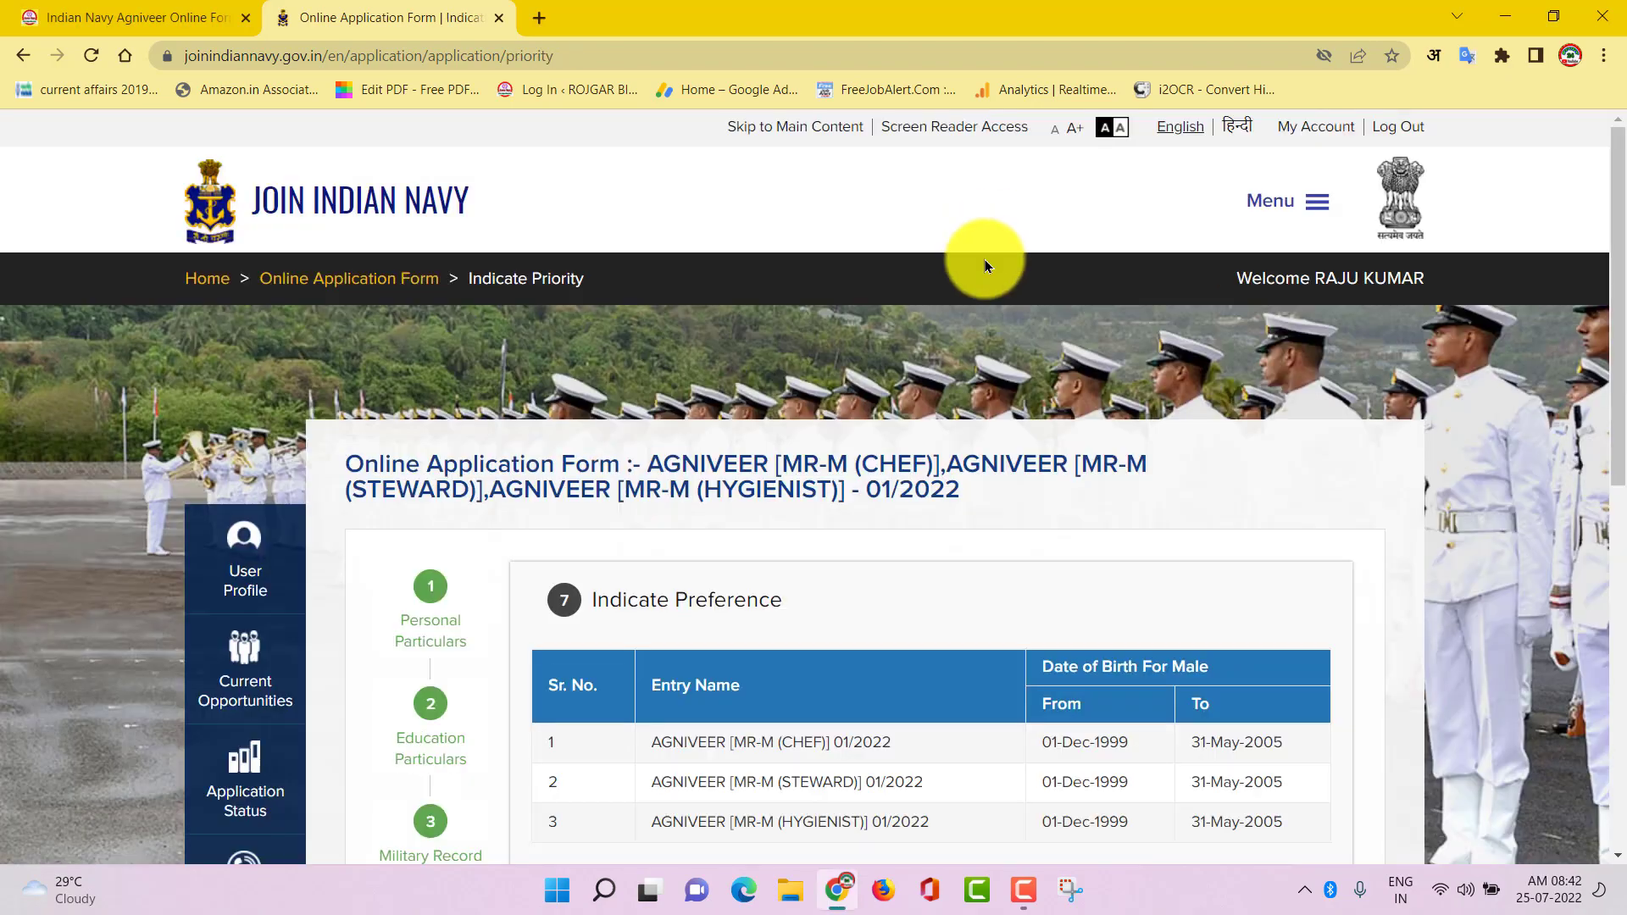
Set entry priorities Chef 1, Steward 2 and Hygienist 3, then save them
{"action": "scroll", "coordinate": [1105, 593], "scroll_direction": "down", "scroll_amount": 4}
{"action": "scroll", "coordinate": [1093, 576], "scroll_direction": "down", "scroll_amount": 4}
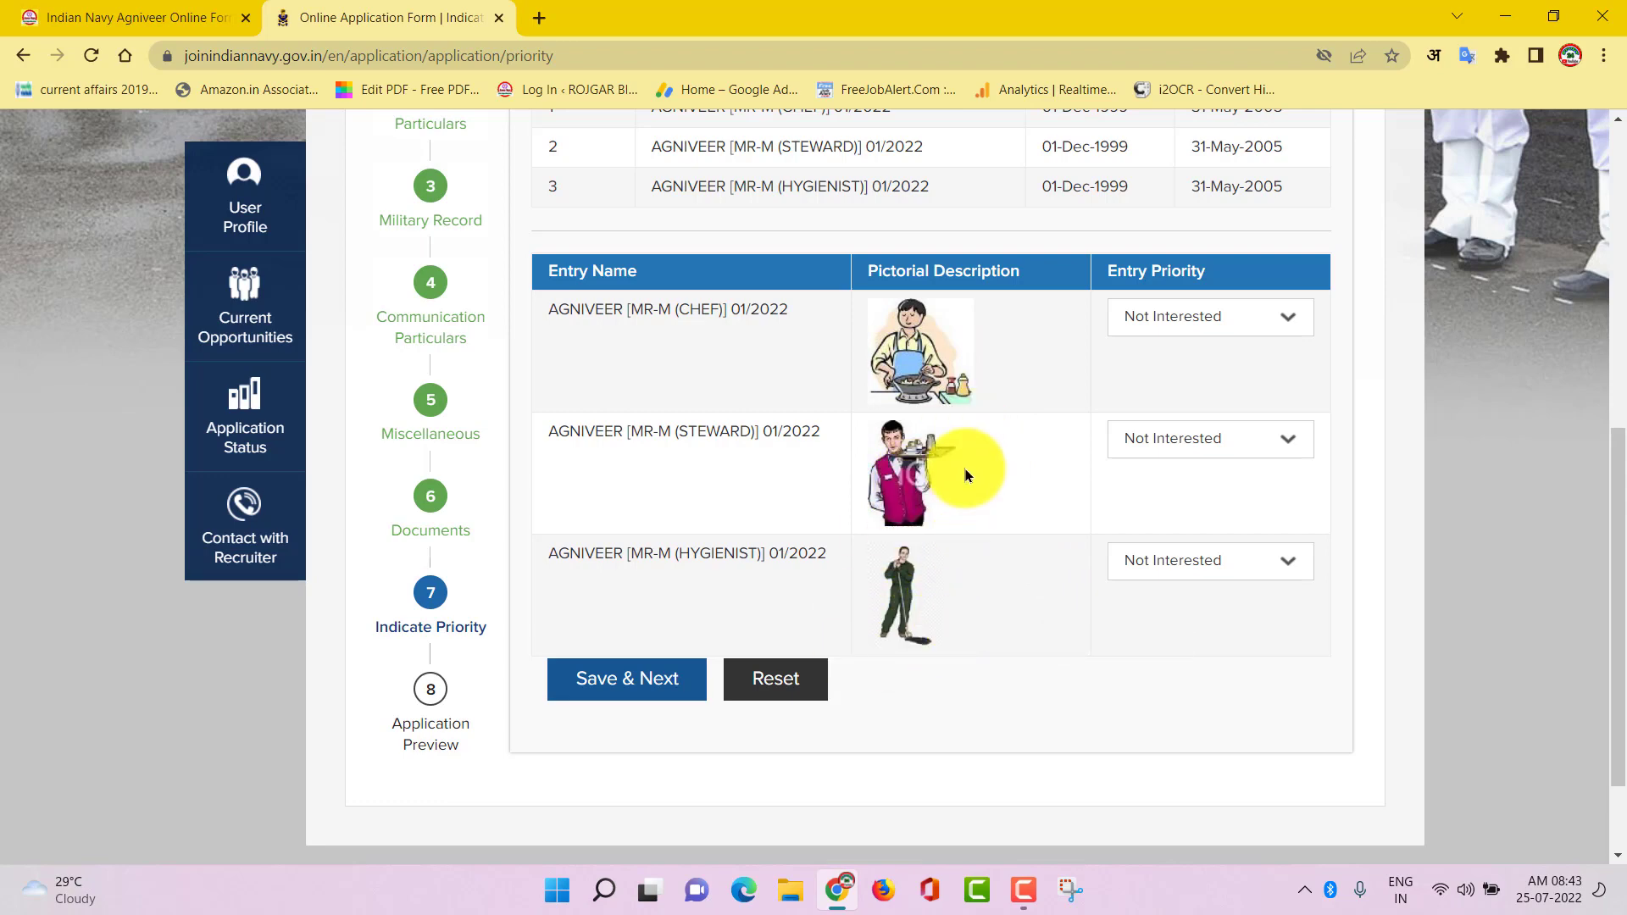
{"action": "left_click", "coordinate": [1271, 327]}
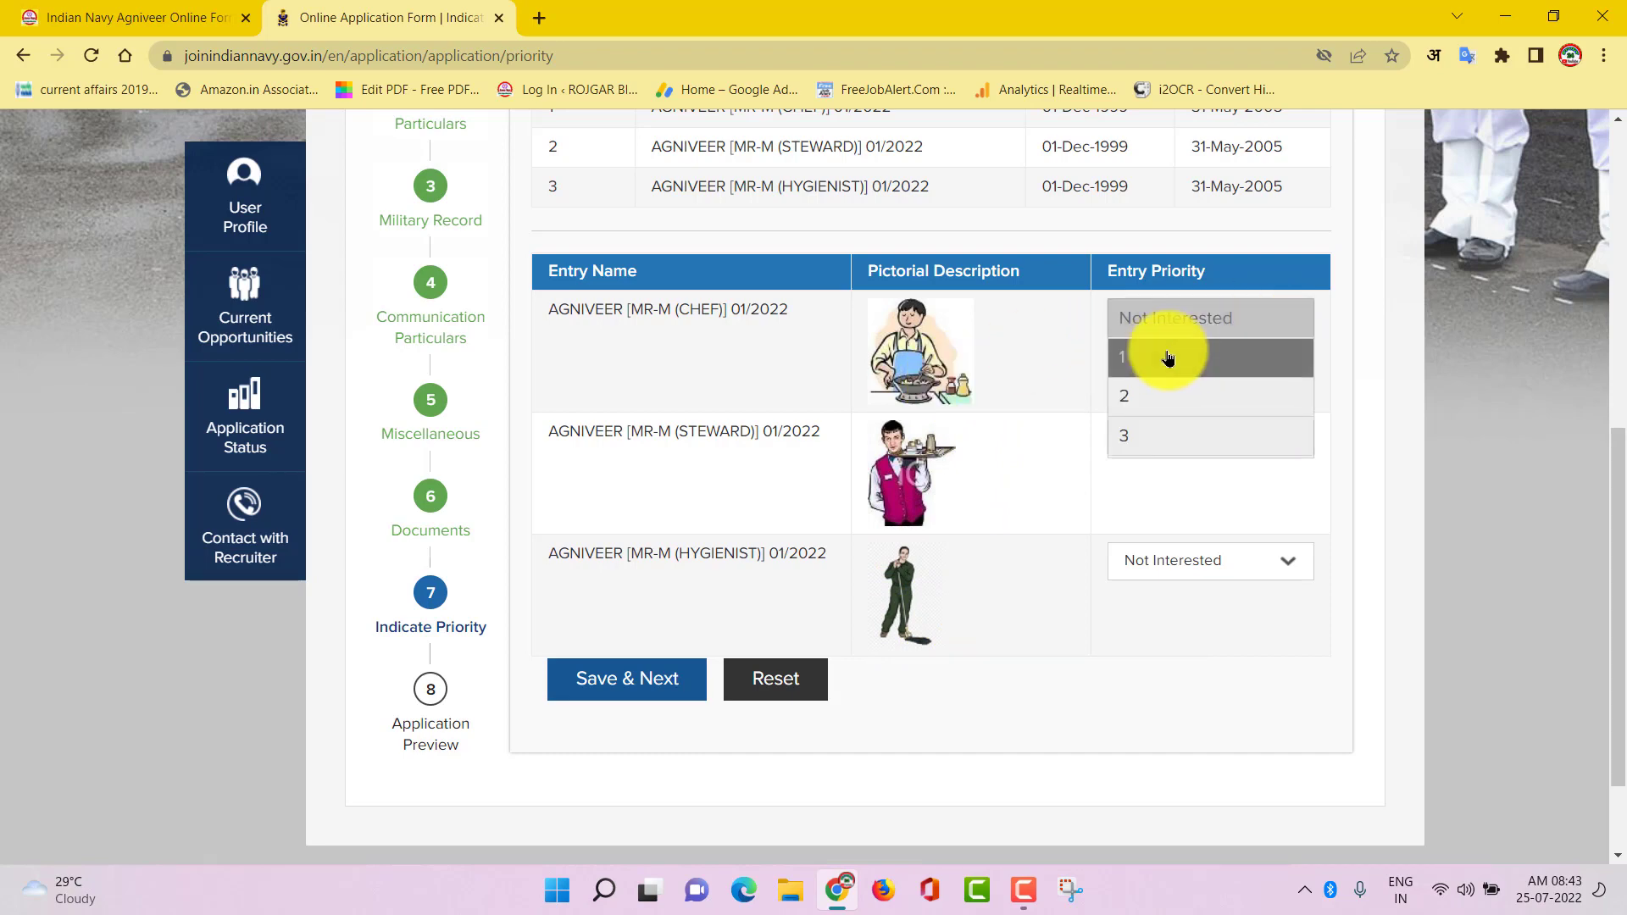
{"action": "left_click", "coordinate": [1155, 358]}
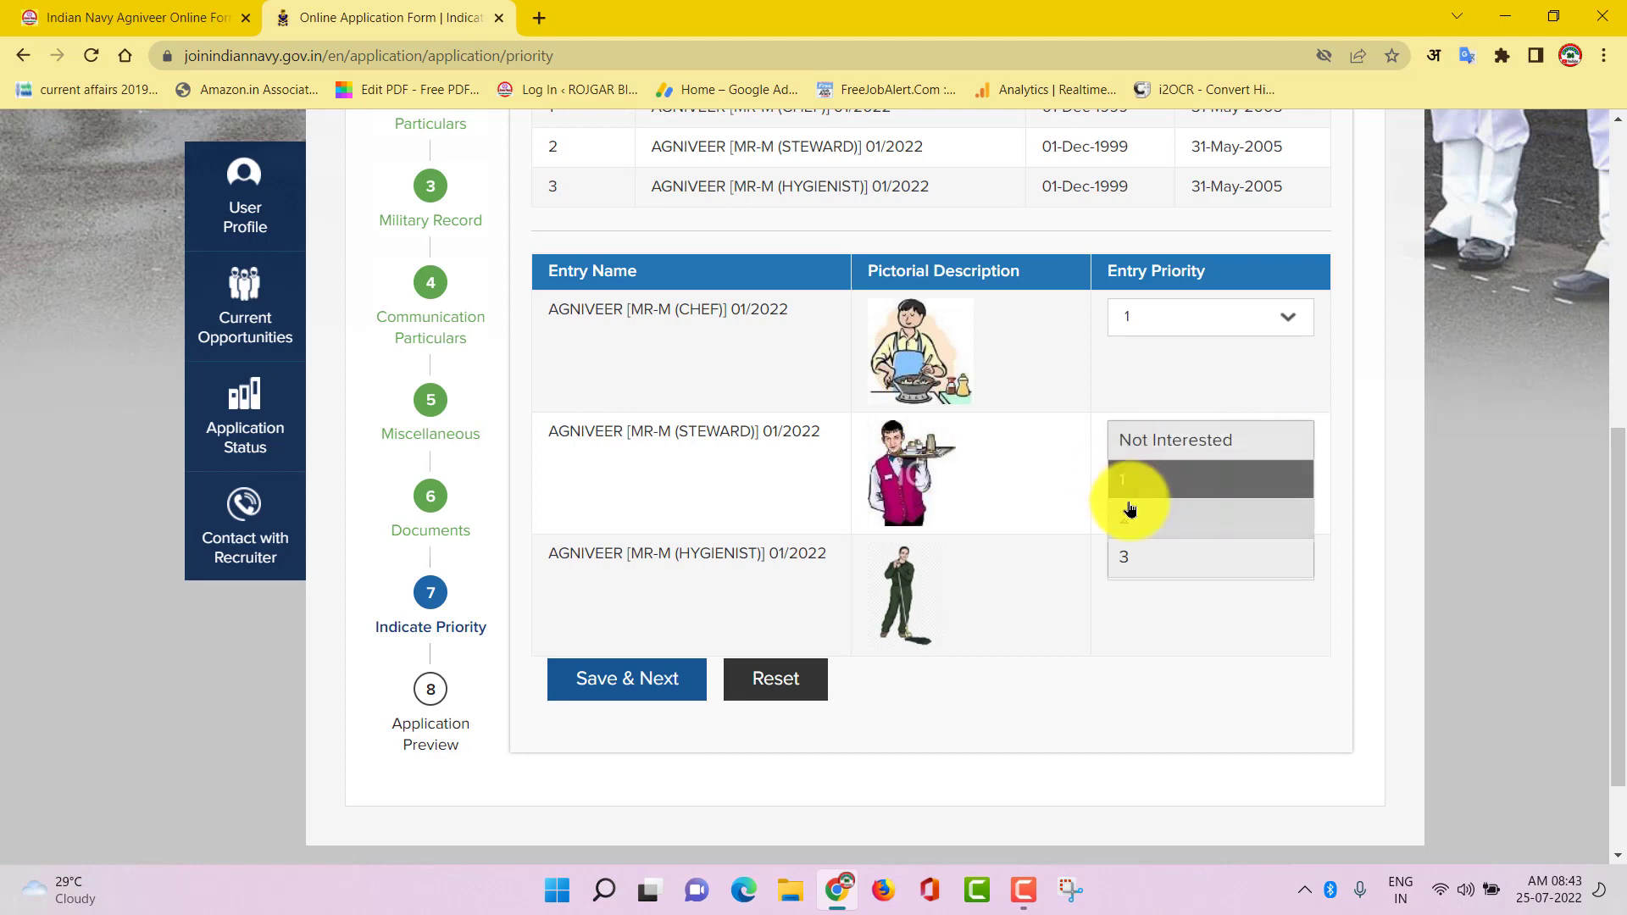
{"action": "left_click", "coordinate": [1132, 513]}
{"action": "left_click", "coordinate": [1221, 566]}
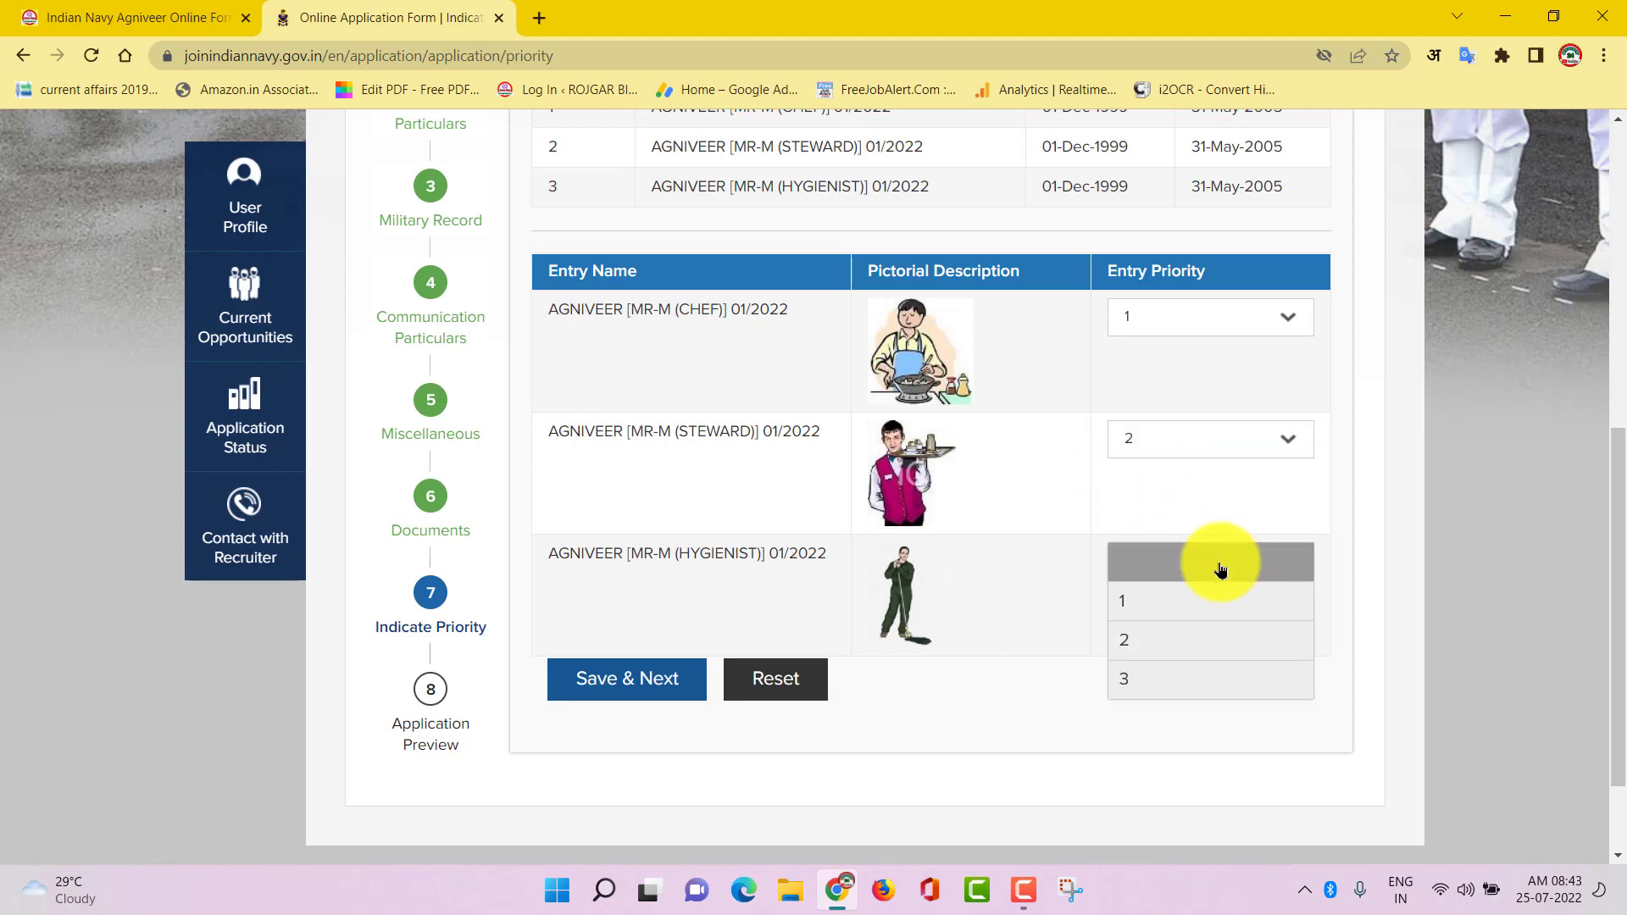
{"action": "left_click", "coordinate": [1149, 678]}
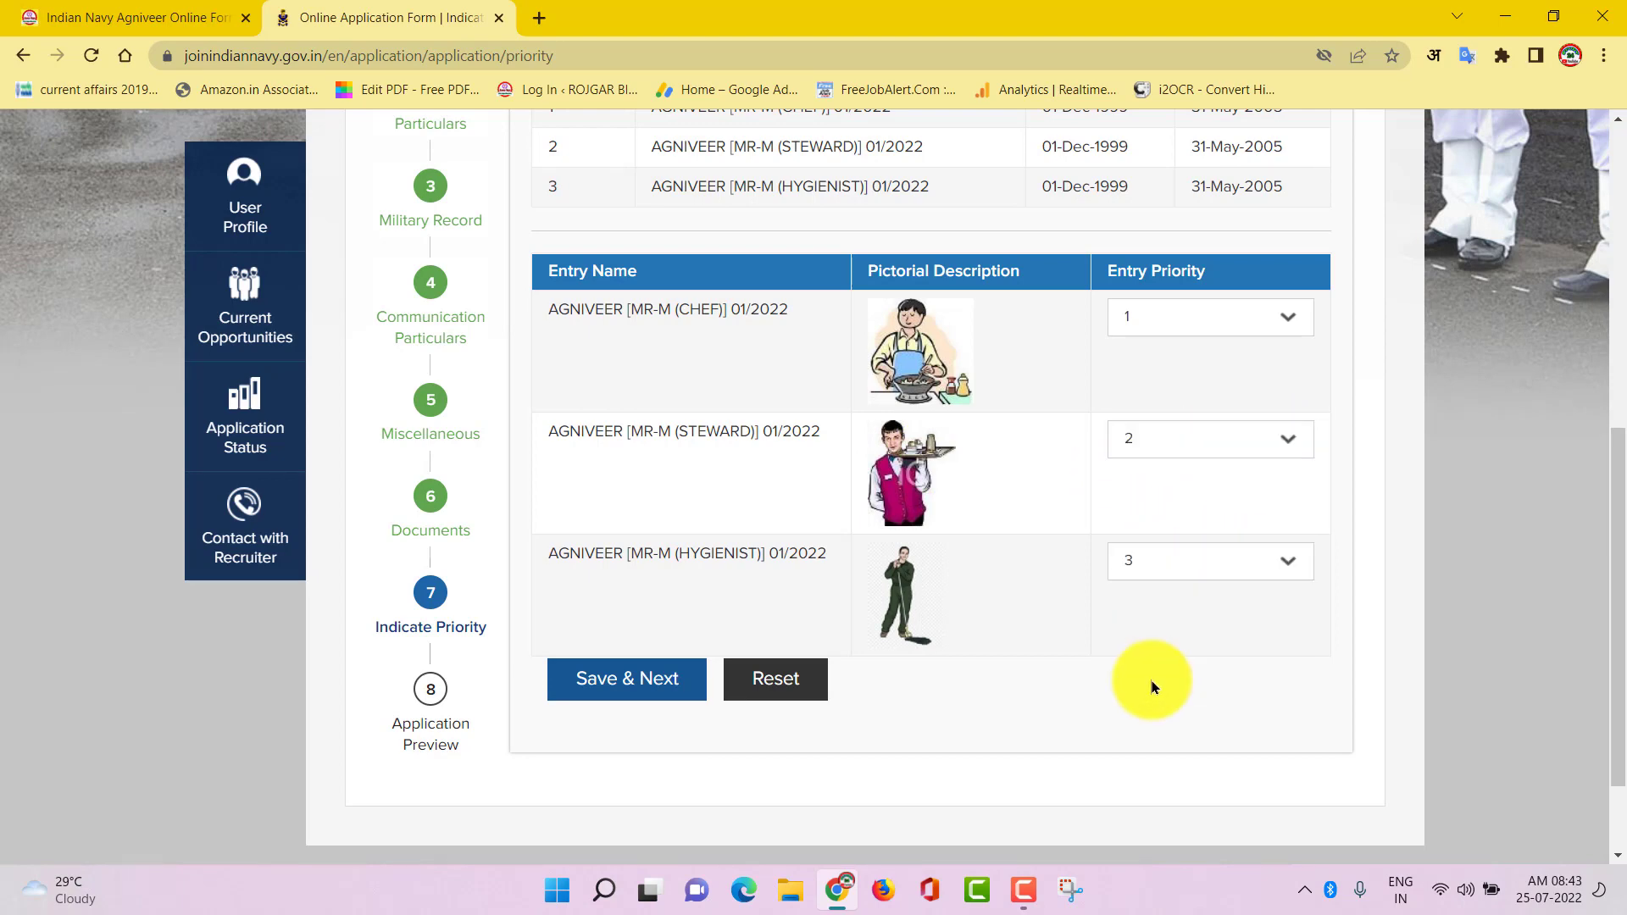
{"action": "left_click", "coordinate": [623, 688]}
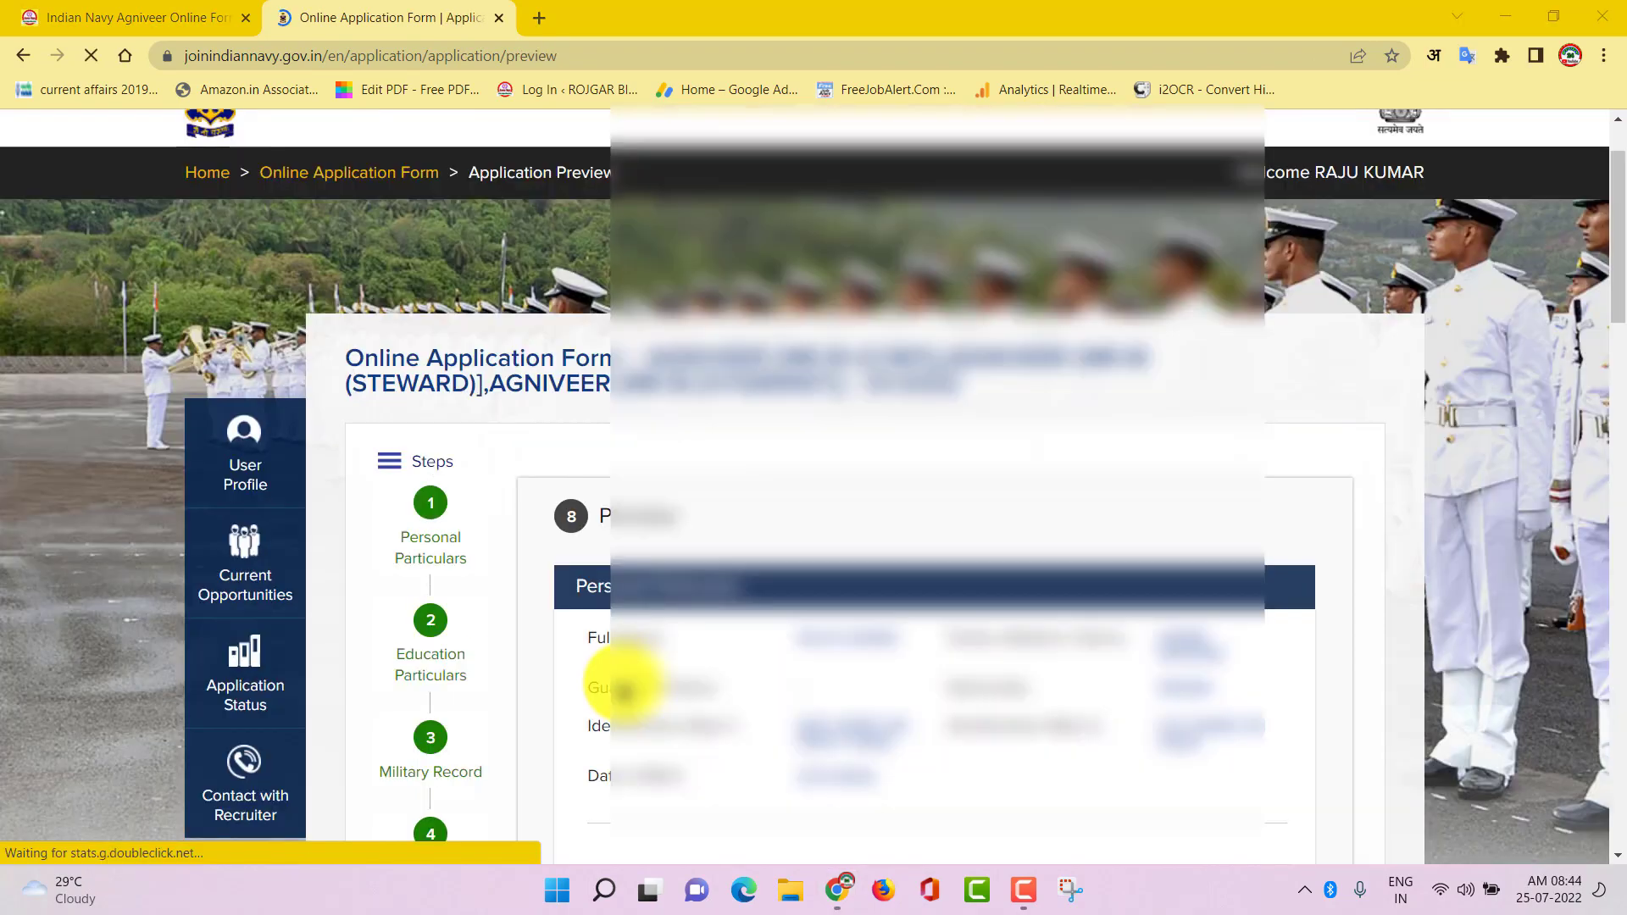
Submit the reviewed application, confirm with Yes, and download the application PDF
{"action": "scroll", "coordinate": [956, 558], "scroll_direction": "down", "scroll_amount": 10}
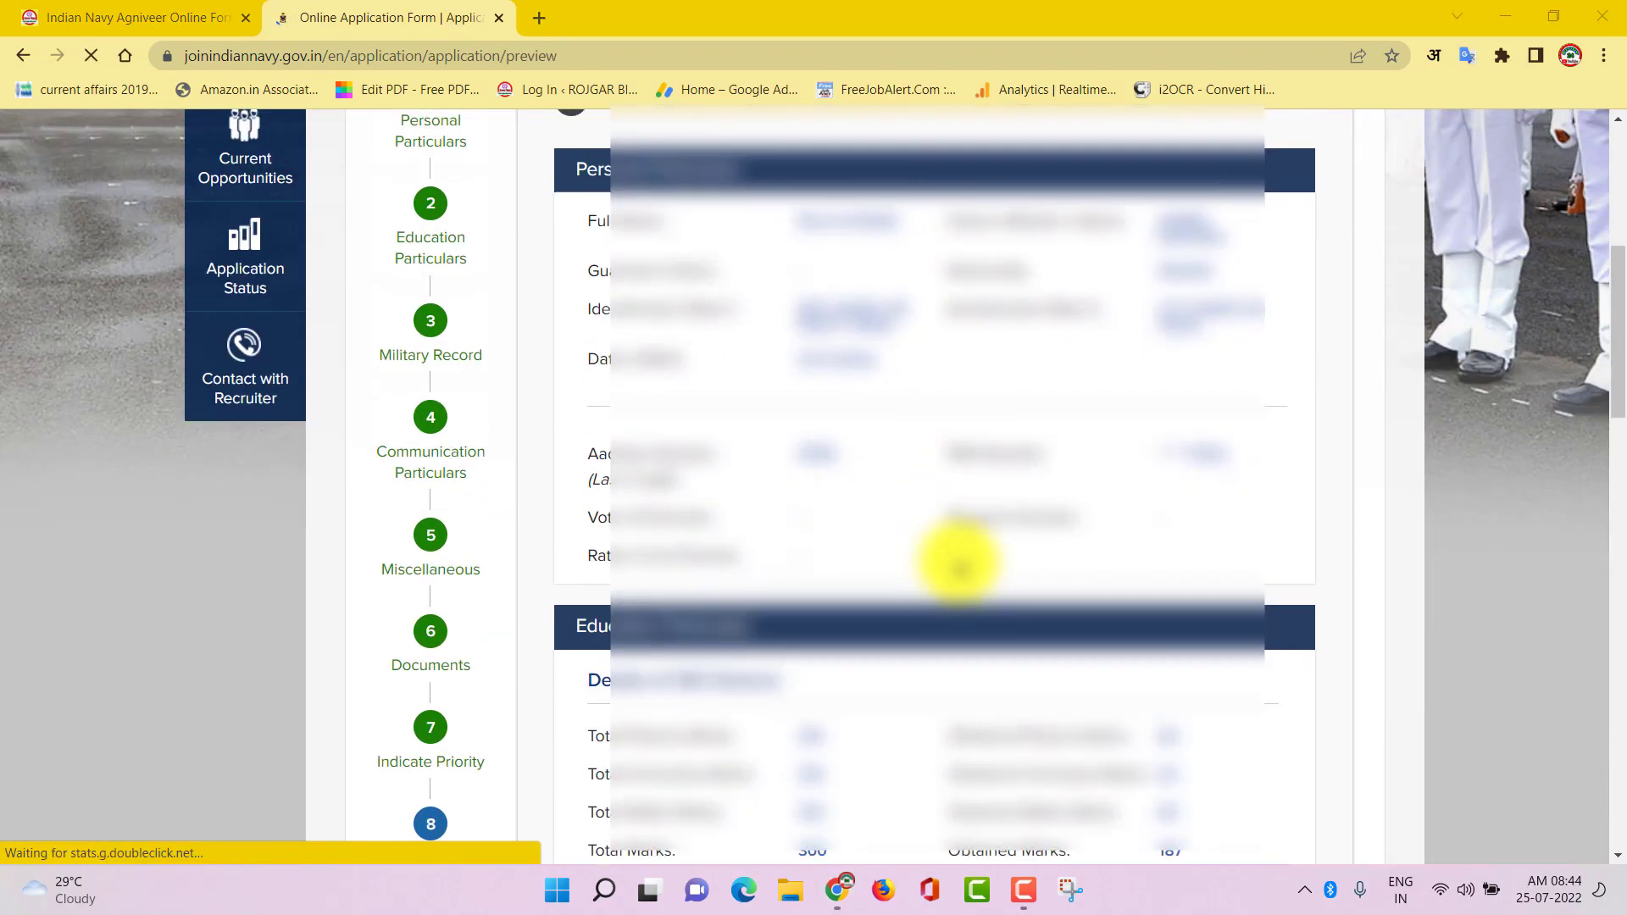
{"action": "scroll", "coordinate": [958, 565], "scroll_direction": "down", "scroll_amount": 15}
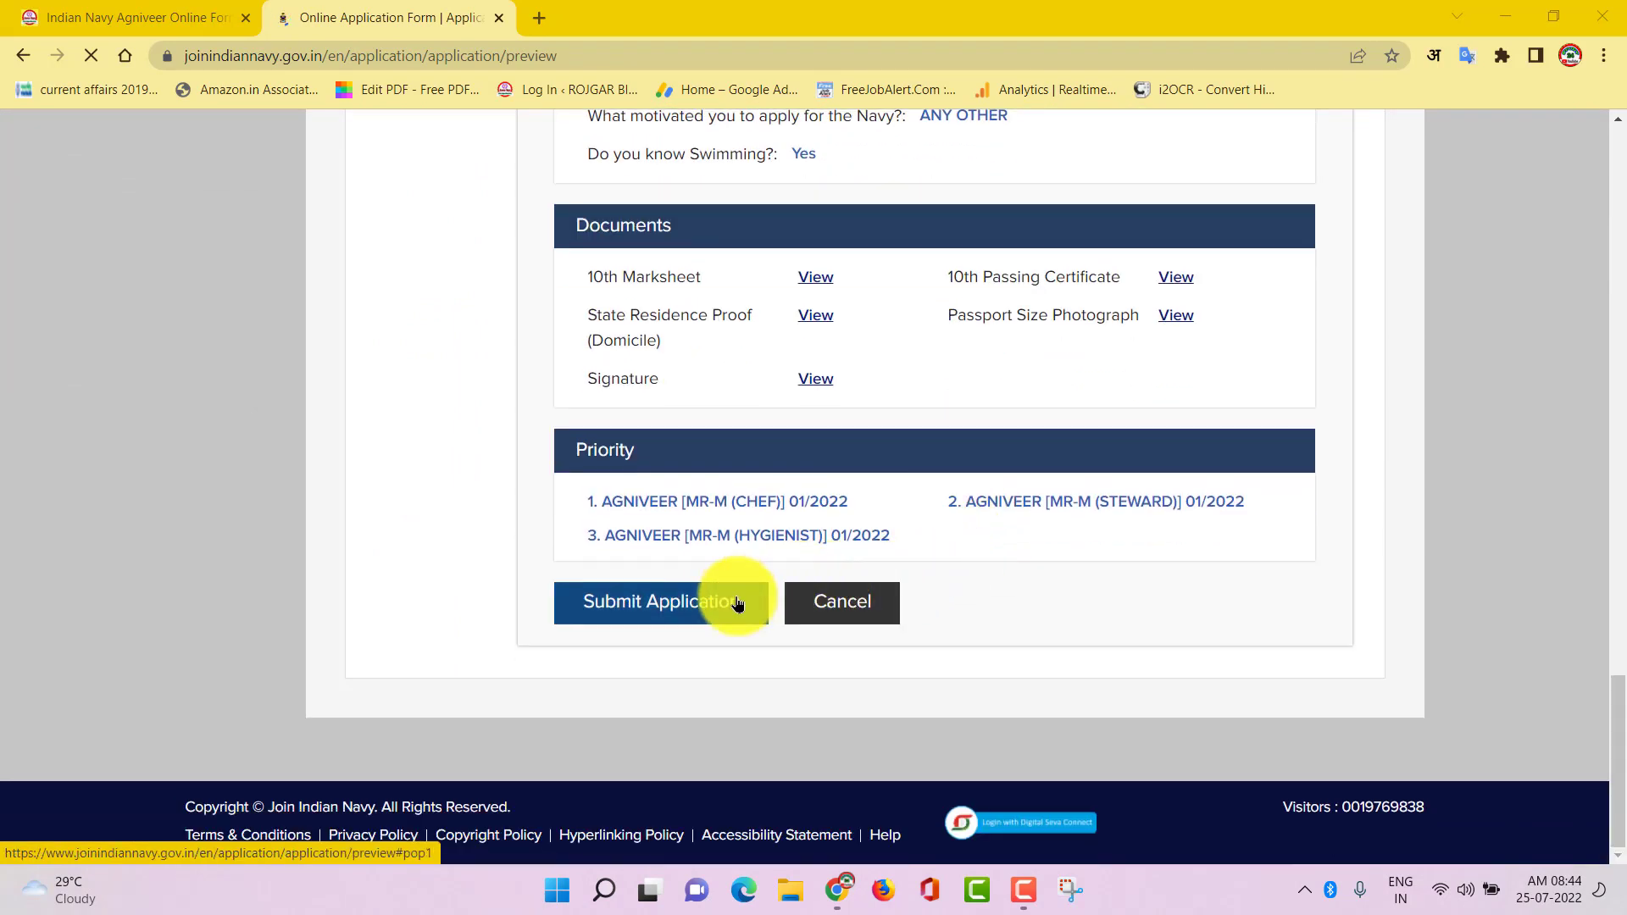
{"action": "left_click", "coordinate": [643, 598]}
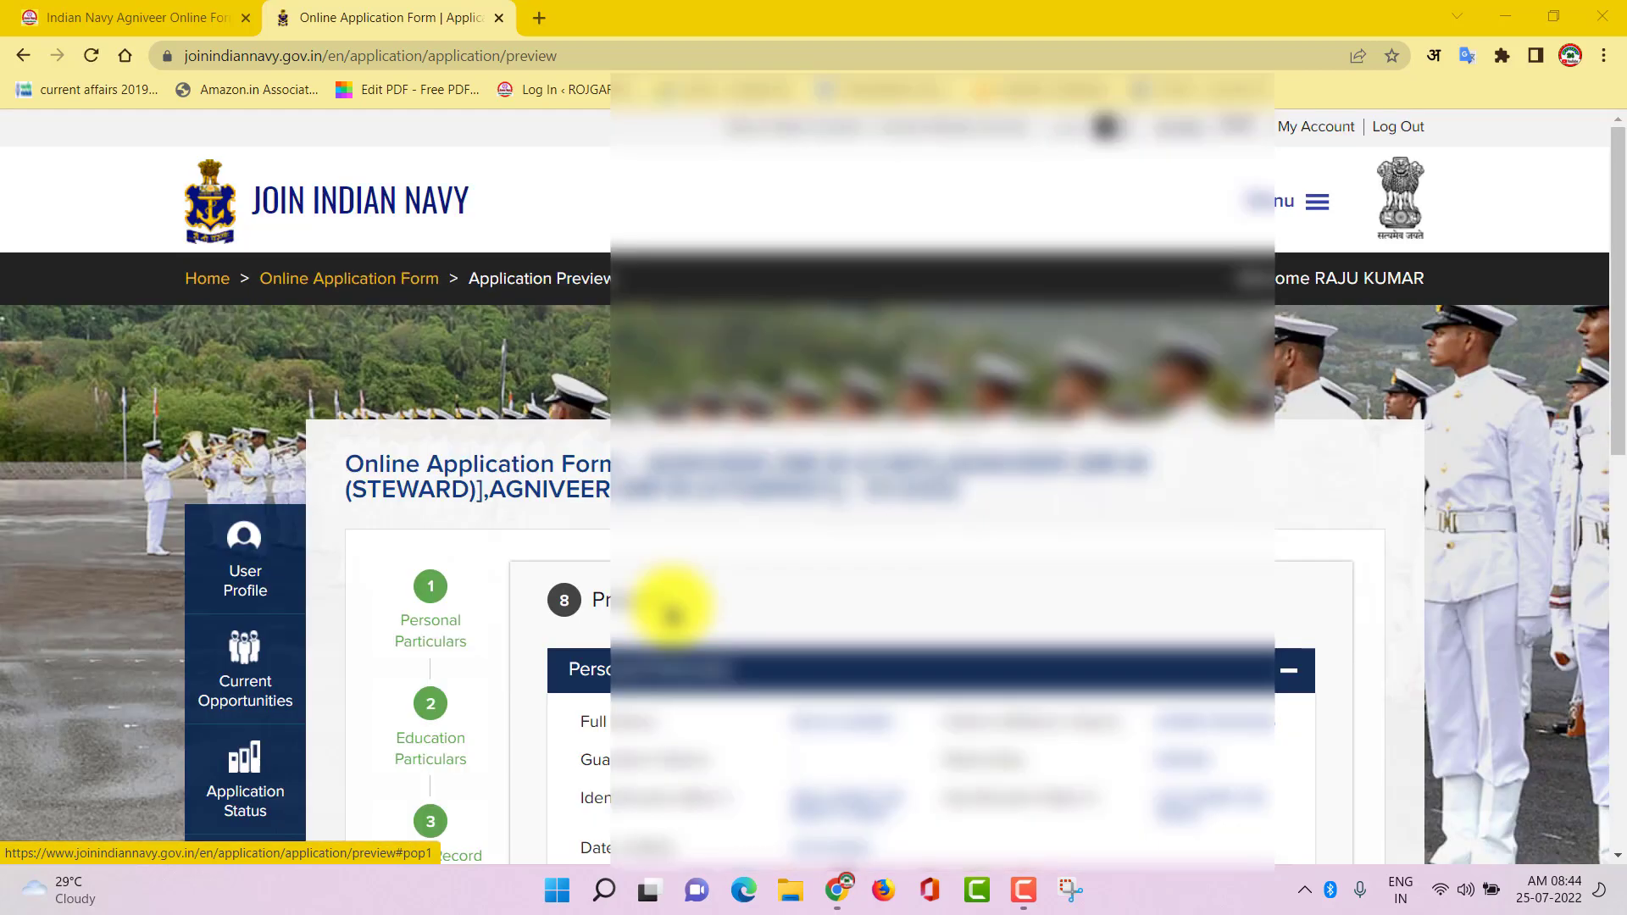
{"action": "scroll", "coordinate": [720, 618], "scroll_direction": "down", "scroll_amount": 10}
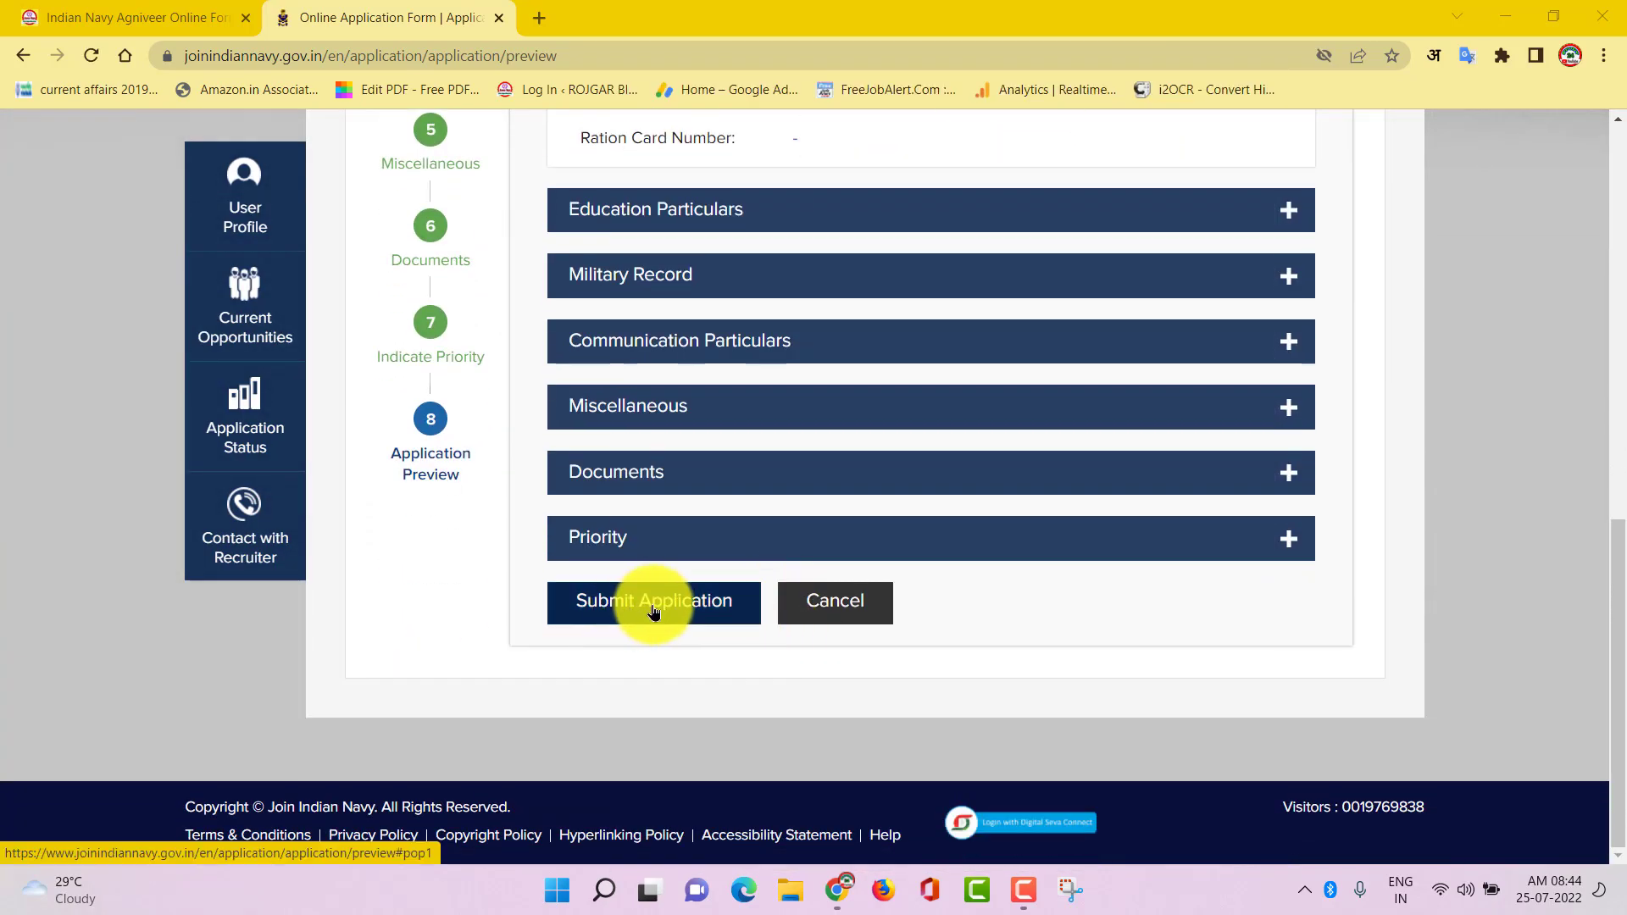
{"action": "left_click", "coordinate": [651, 608]}
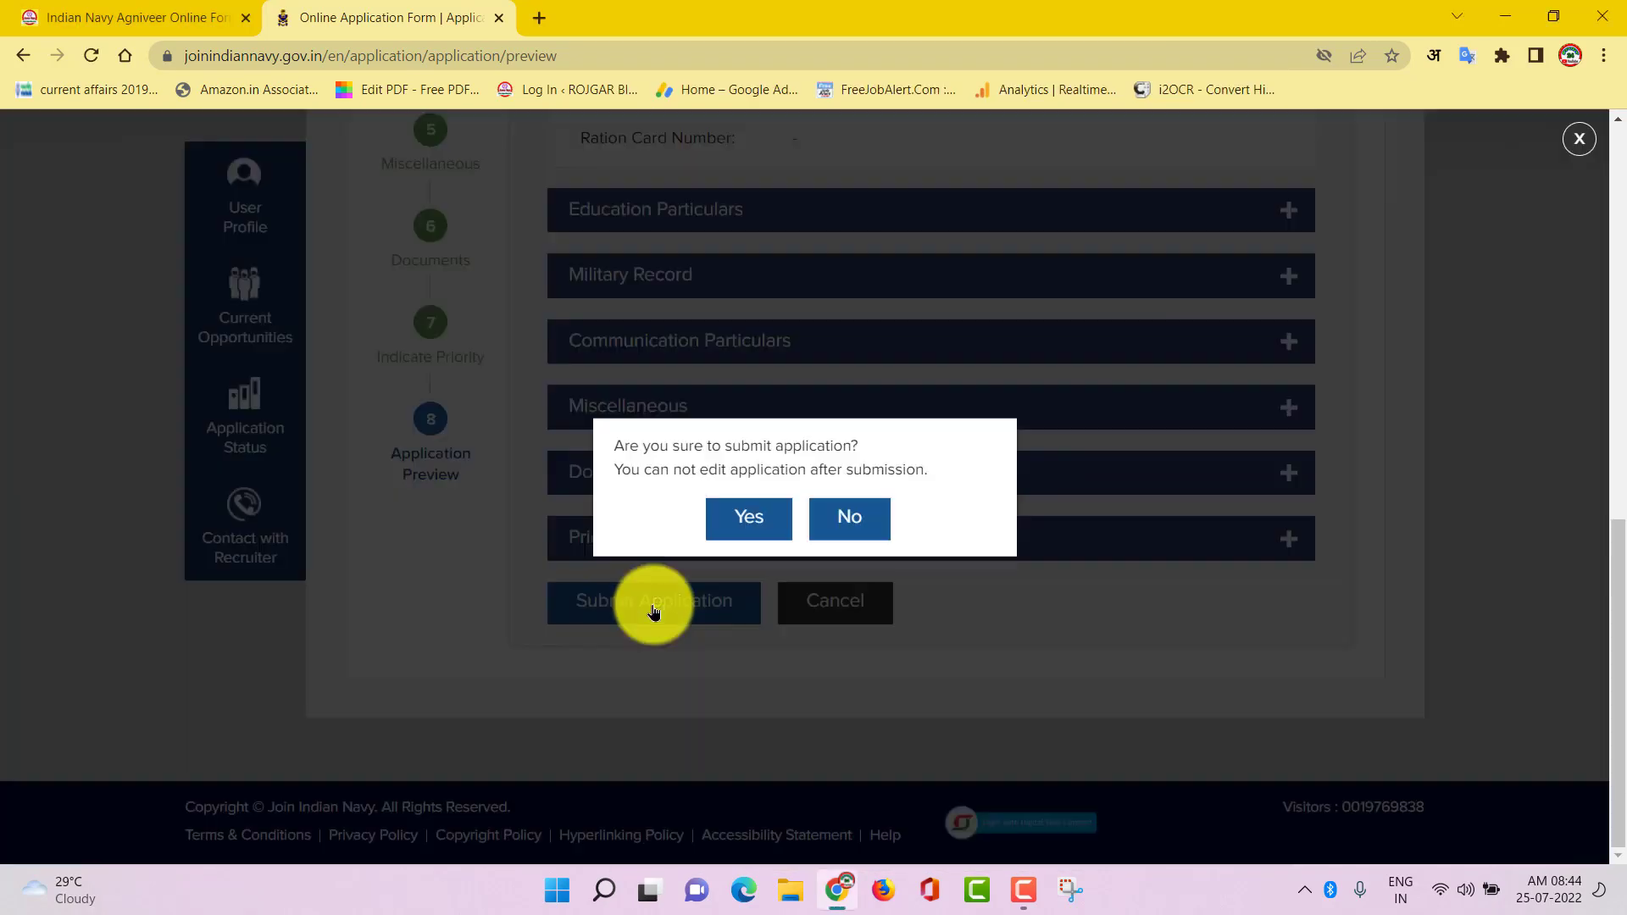
{"action": "left_click", "coordinate": [747, 526]}
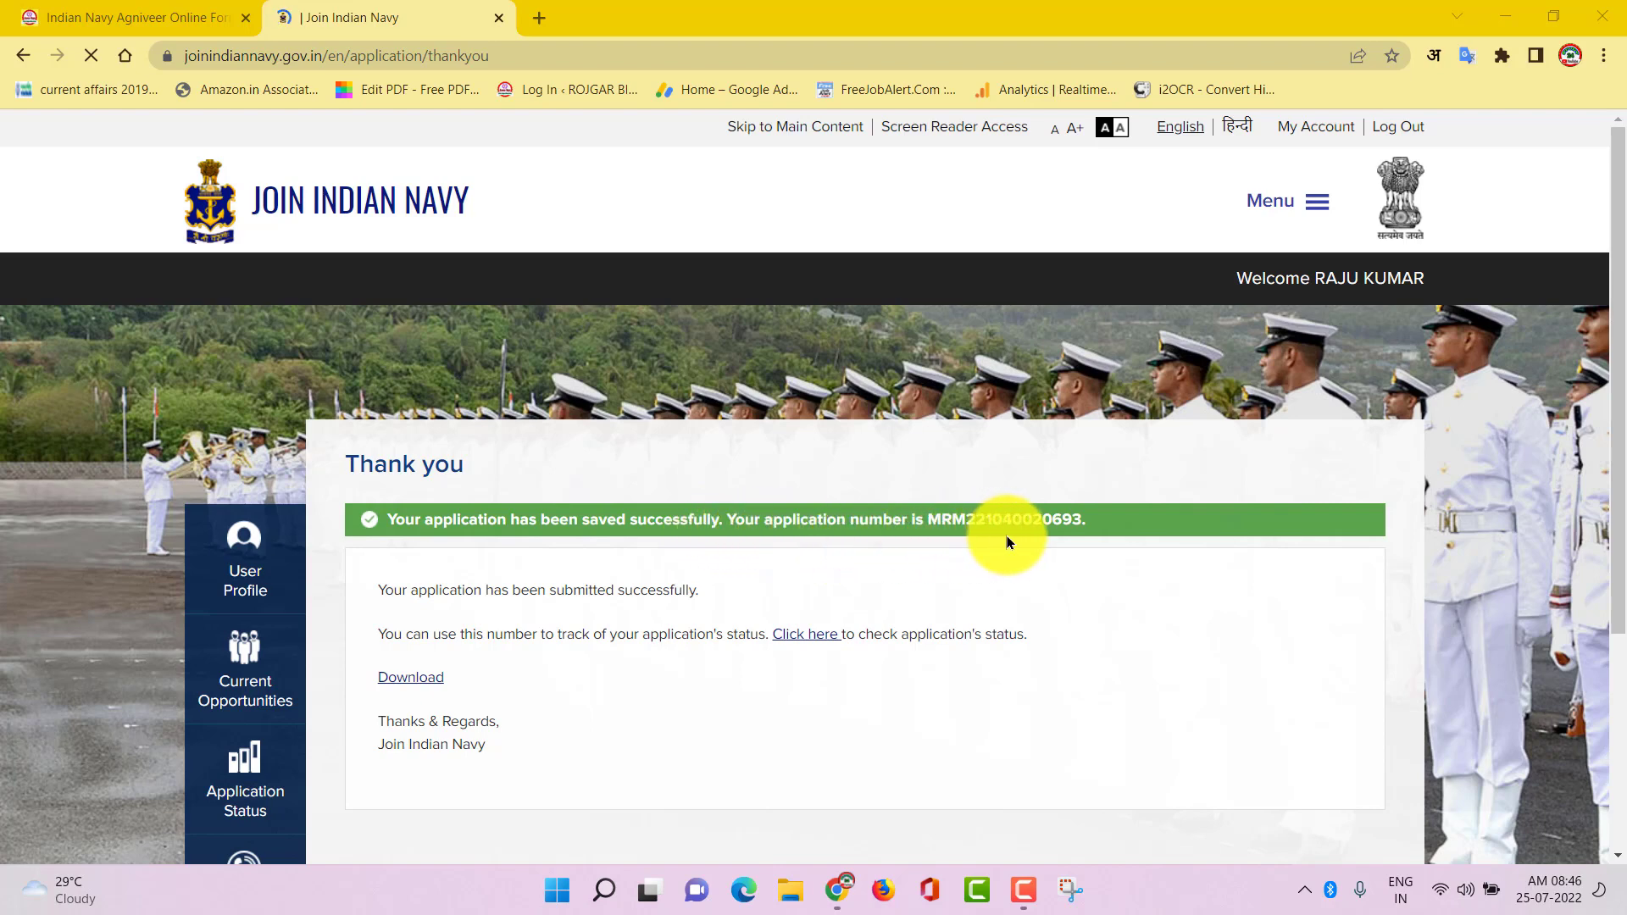
{"action": "left_click", "coordinate": [417, 681]}
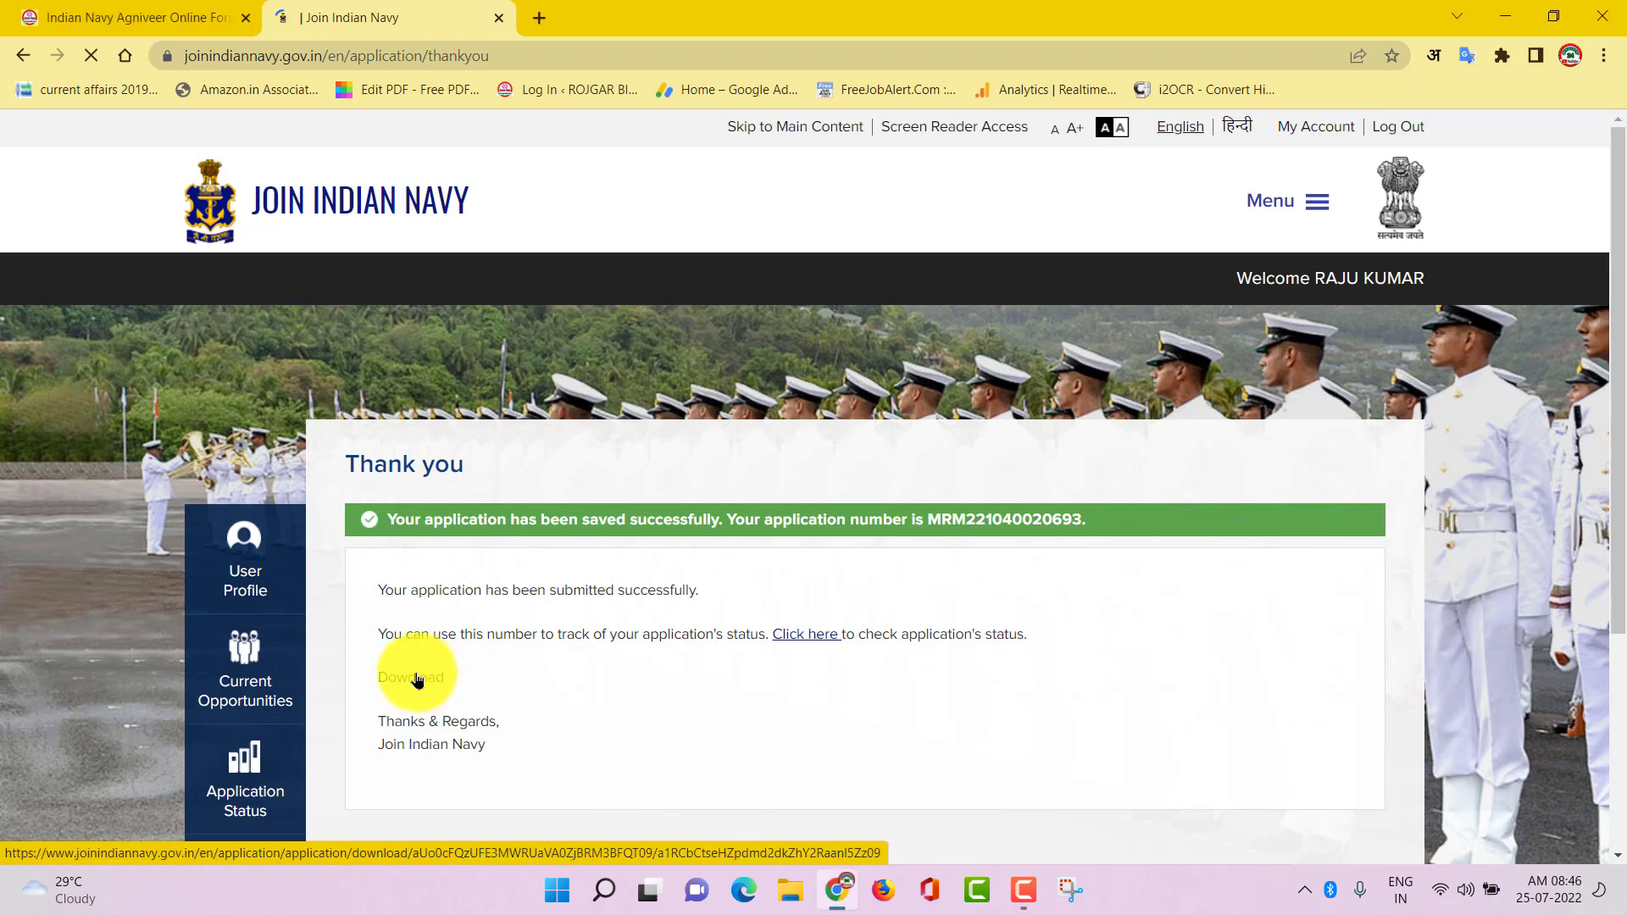
Scroll through both pages of the application PDF, then return to the thank-you page
{"action": "scroll", "coordinate": [788, 569], "scroll_direction": "down", "scroll_amount": 5}
{"action": "scroll", "coordinate": [800, 573], "scroll_direction": "down", "scroll_amount": 20}
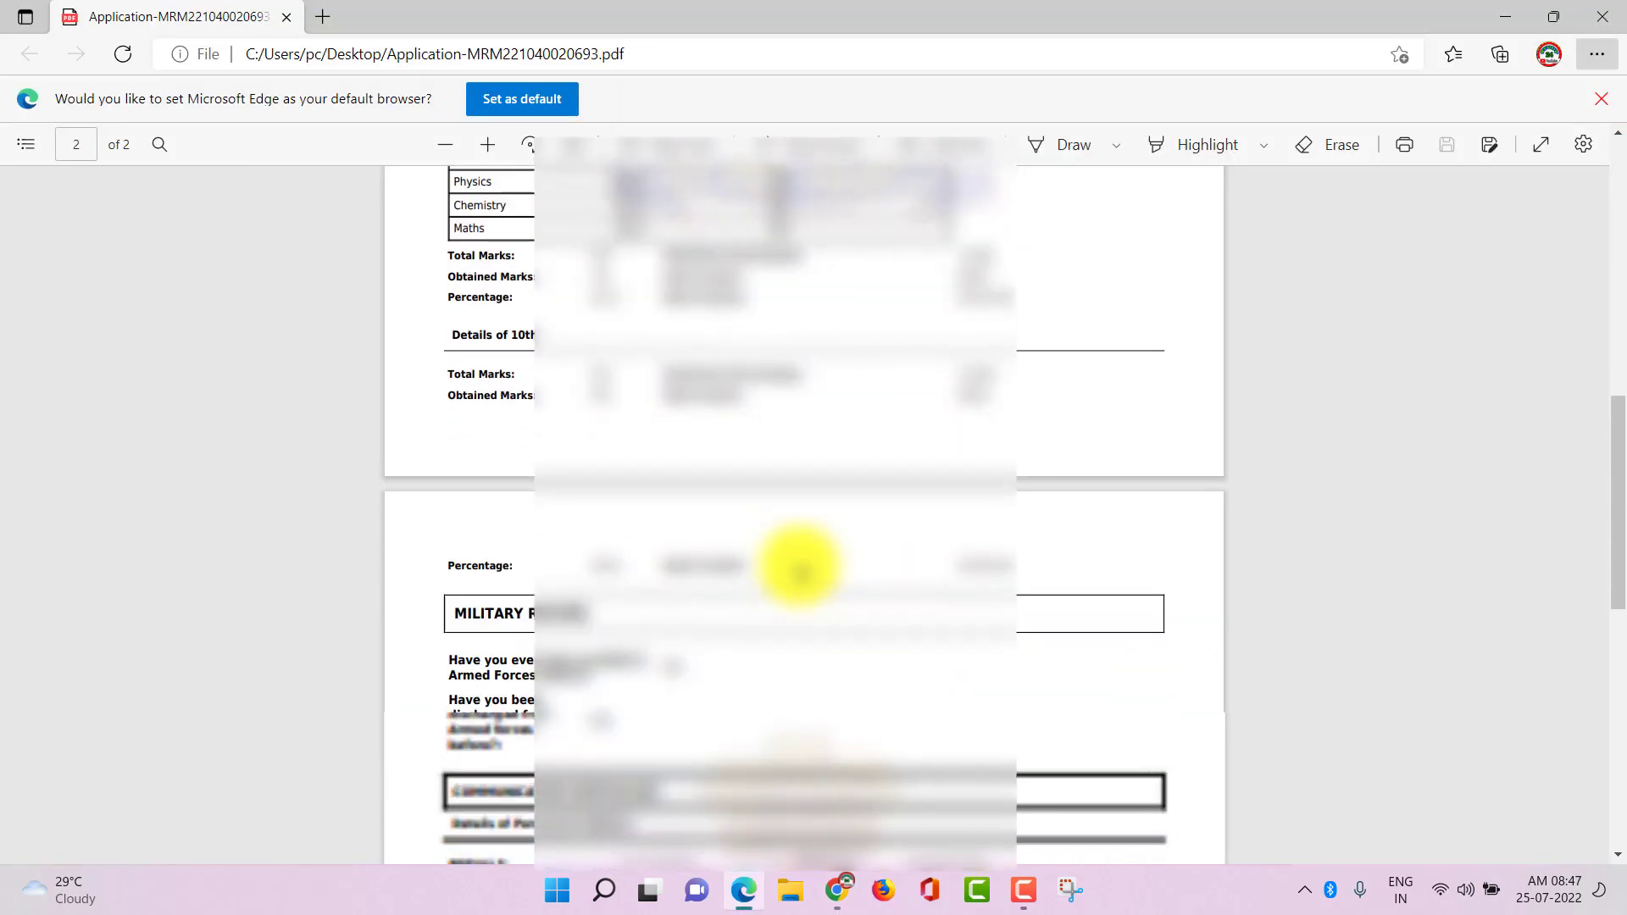
{"action": "scroll", "coordinate": [798, 569], "scroll_direction": "up", "scroll_amount": 20}
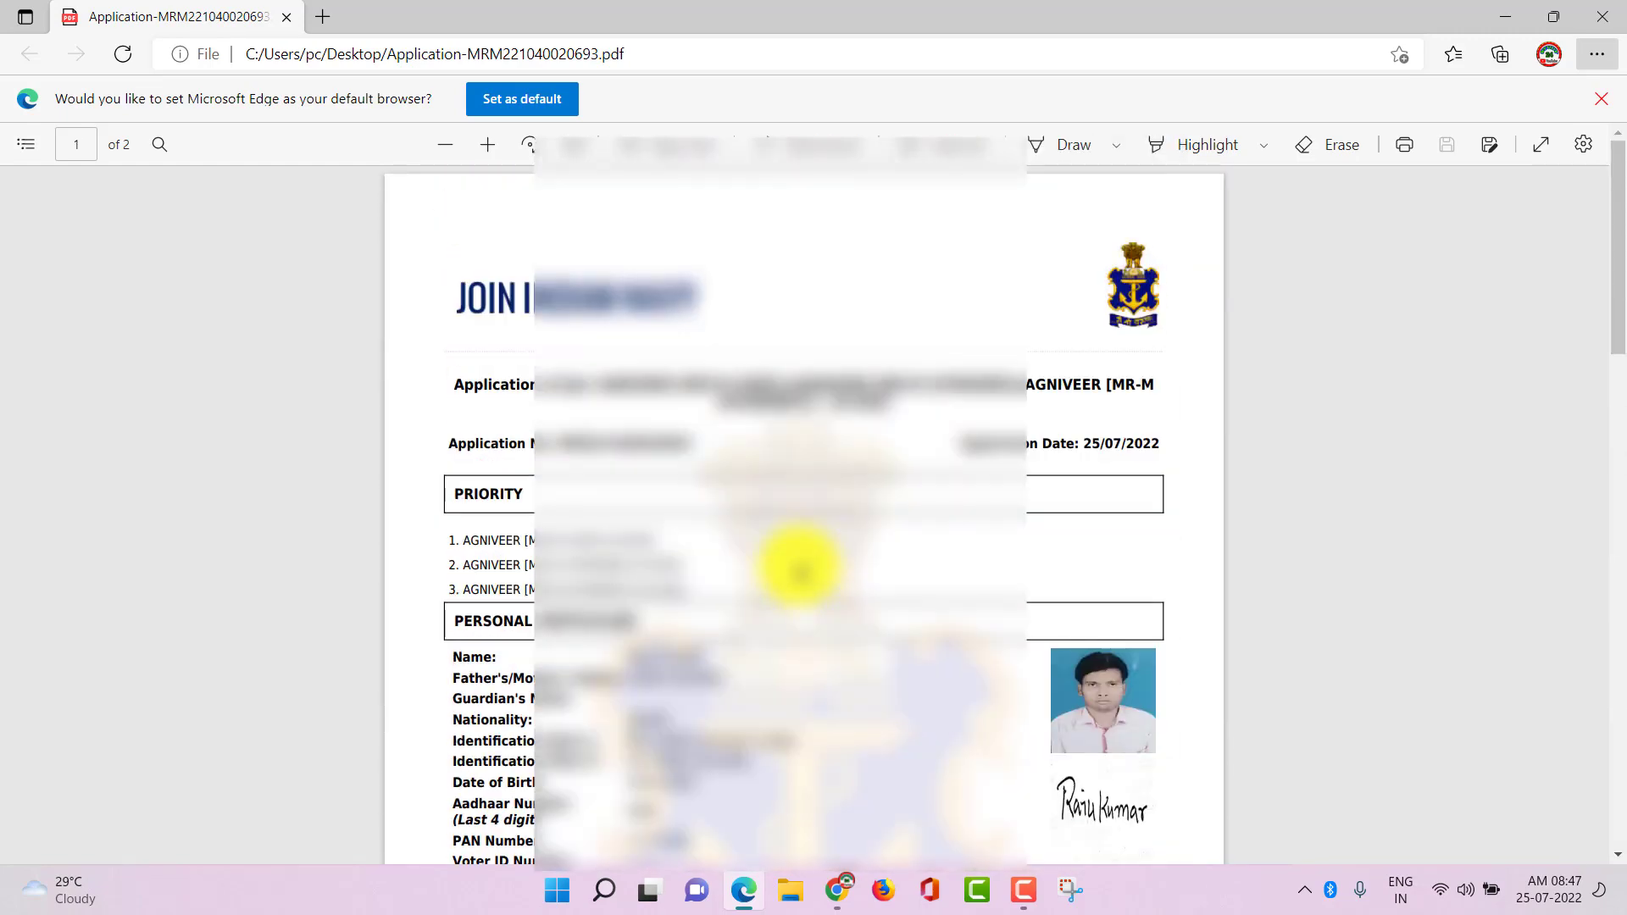
{"action": "left_click", "coordinate": [838, 889]}
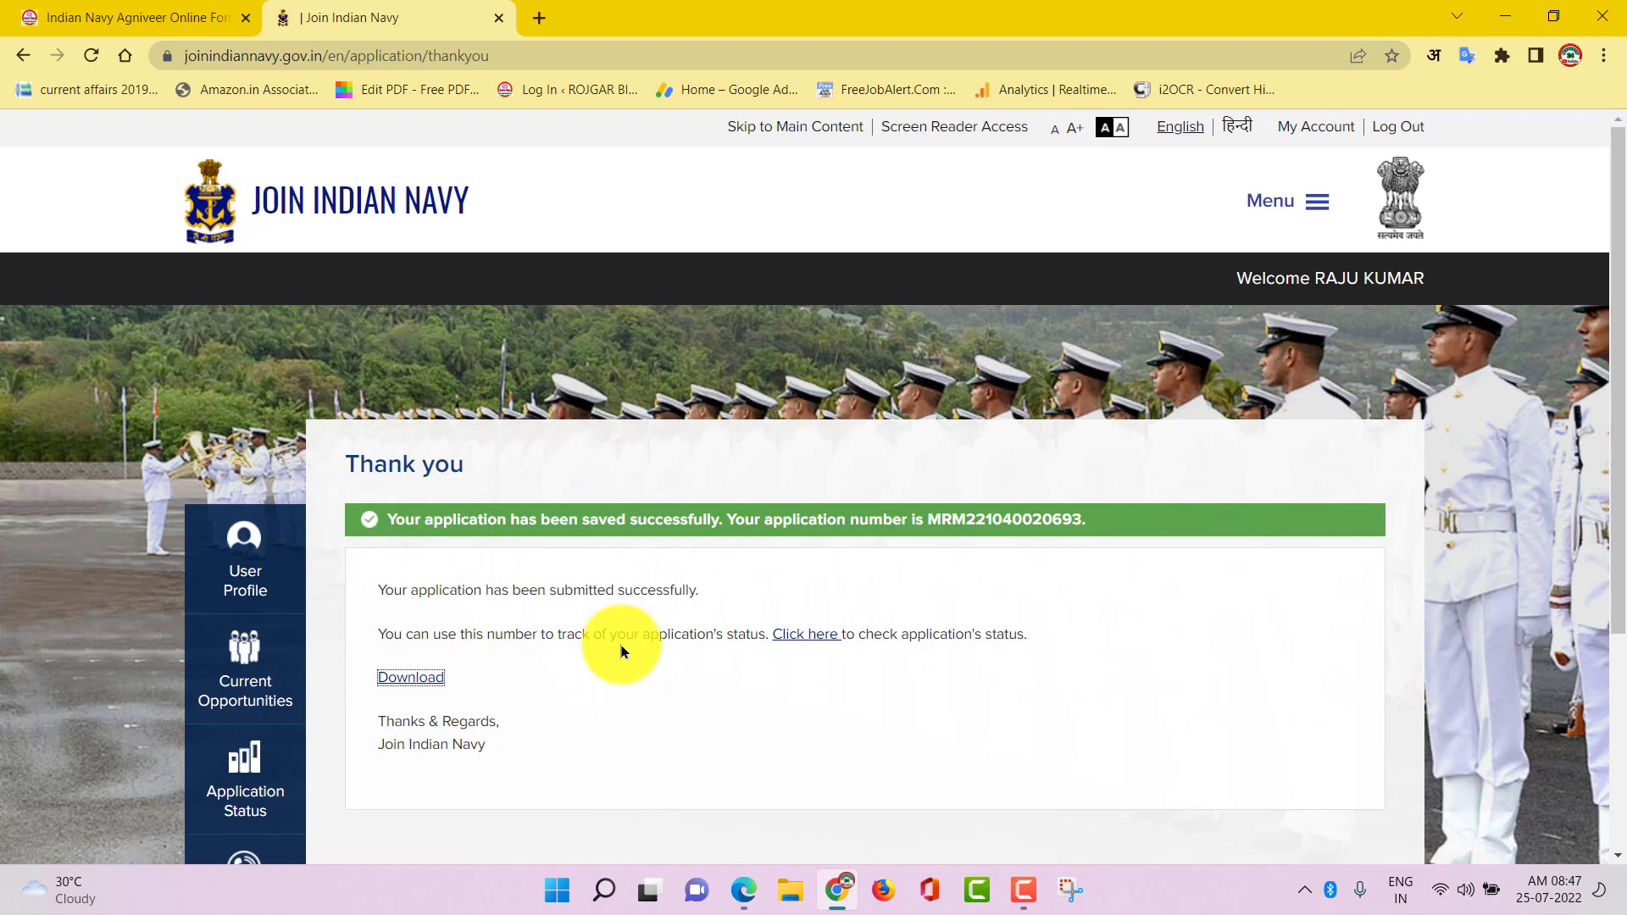
Open and close the Menu dropdown, then log out of the account
{"action": "left_click", "coordinate": [1289, 205]}
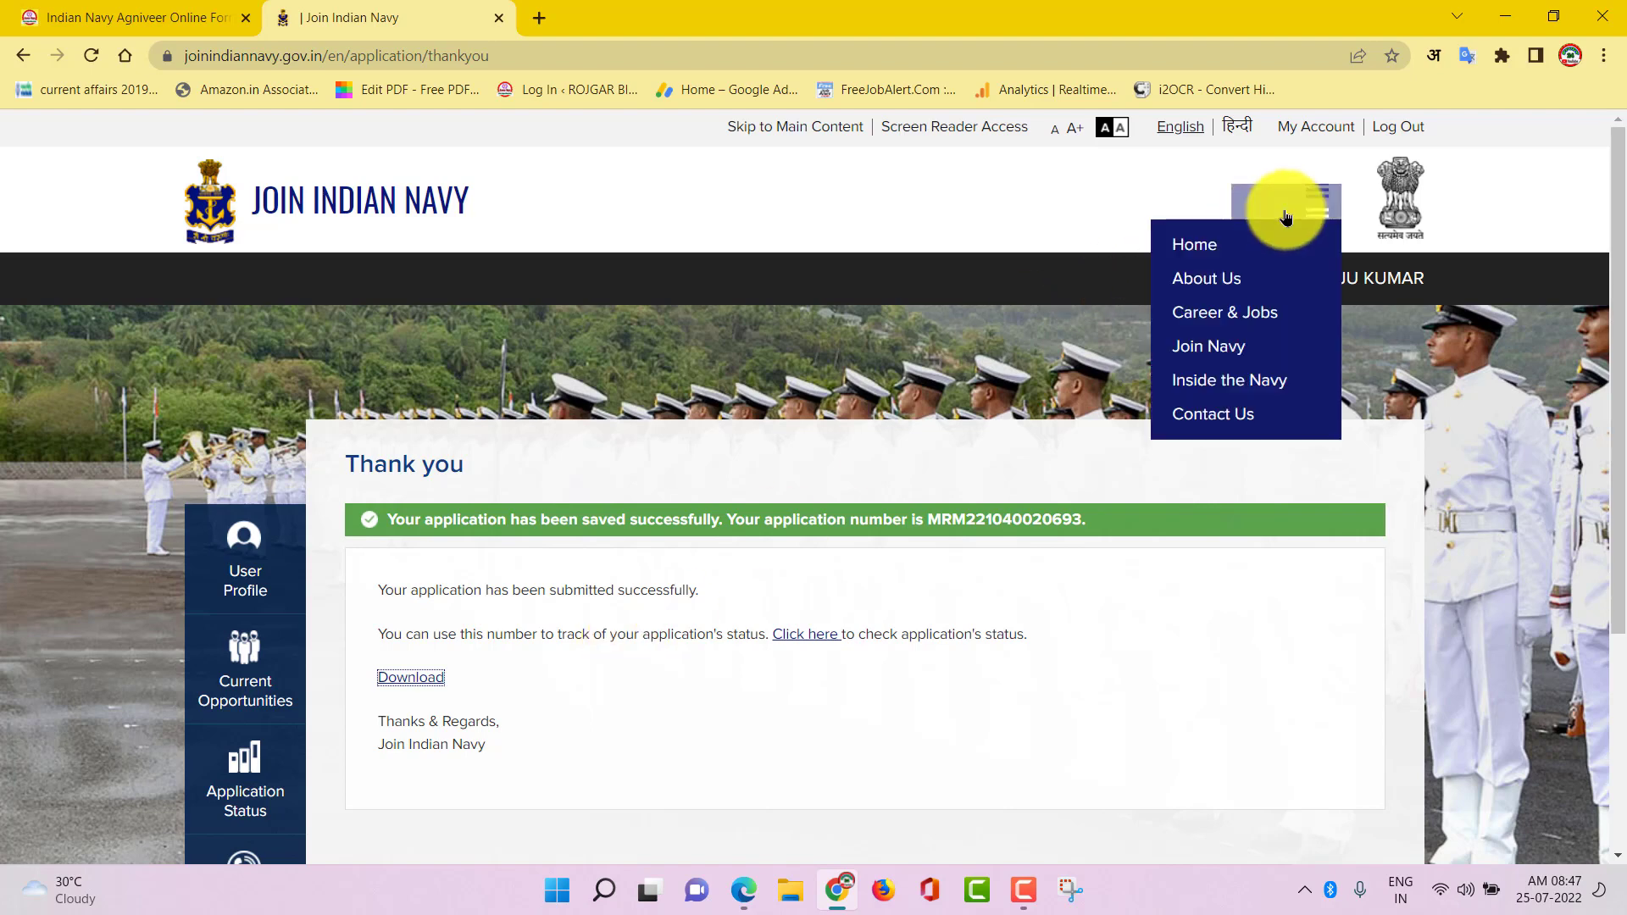
{"action": "left_click", "coordinate": [1319, 212]}
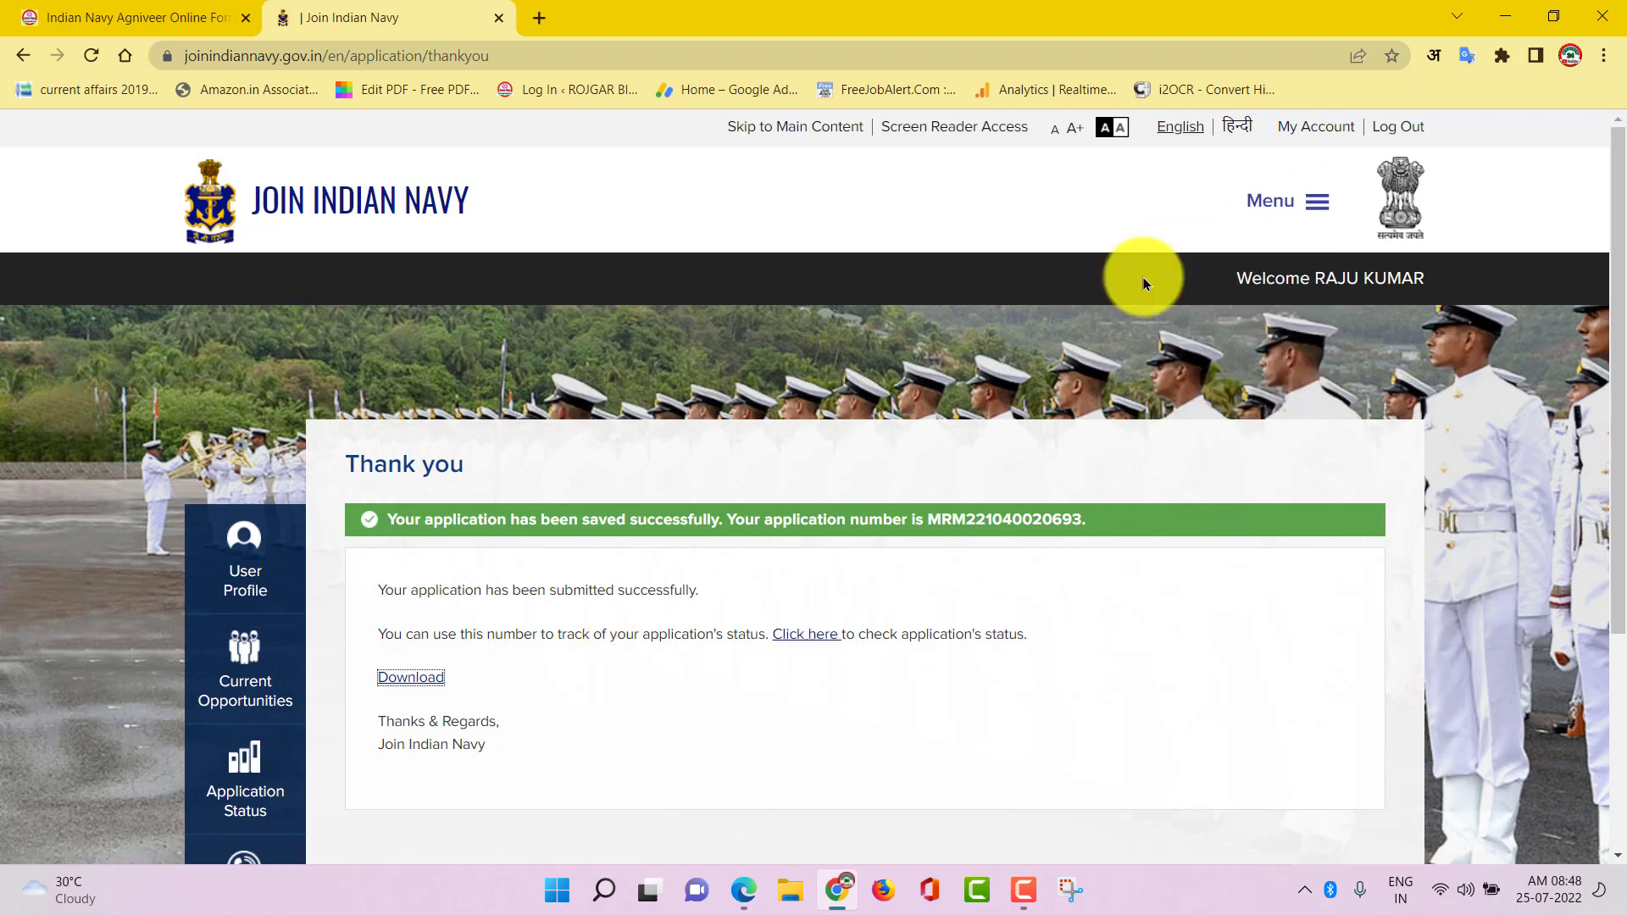
{"action": "left_click", "coordinate": [1400, 128]}
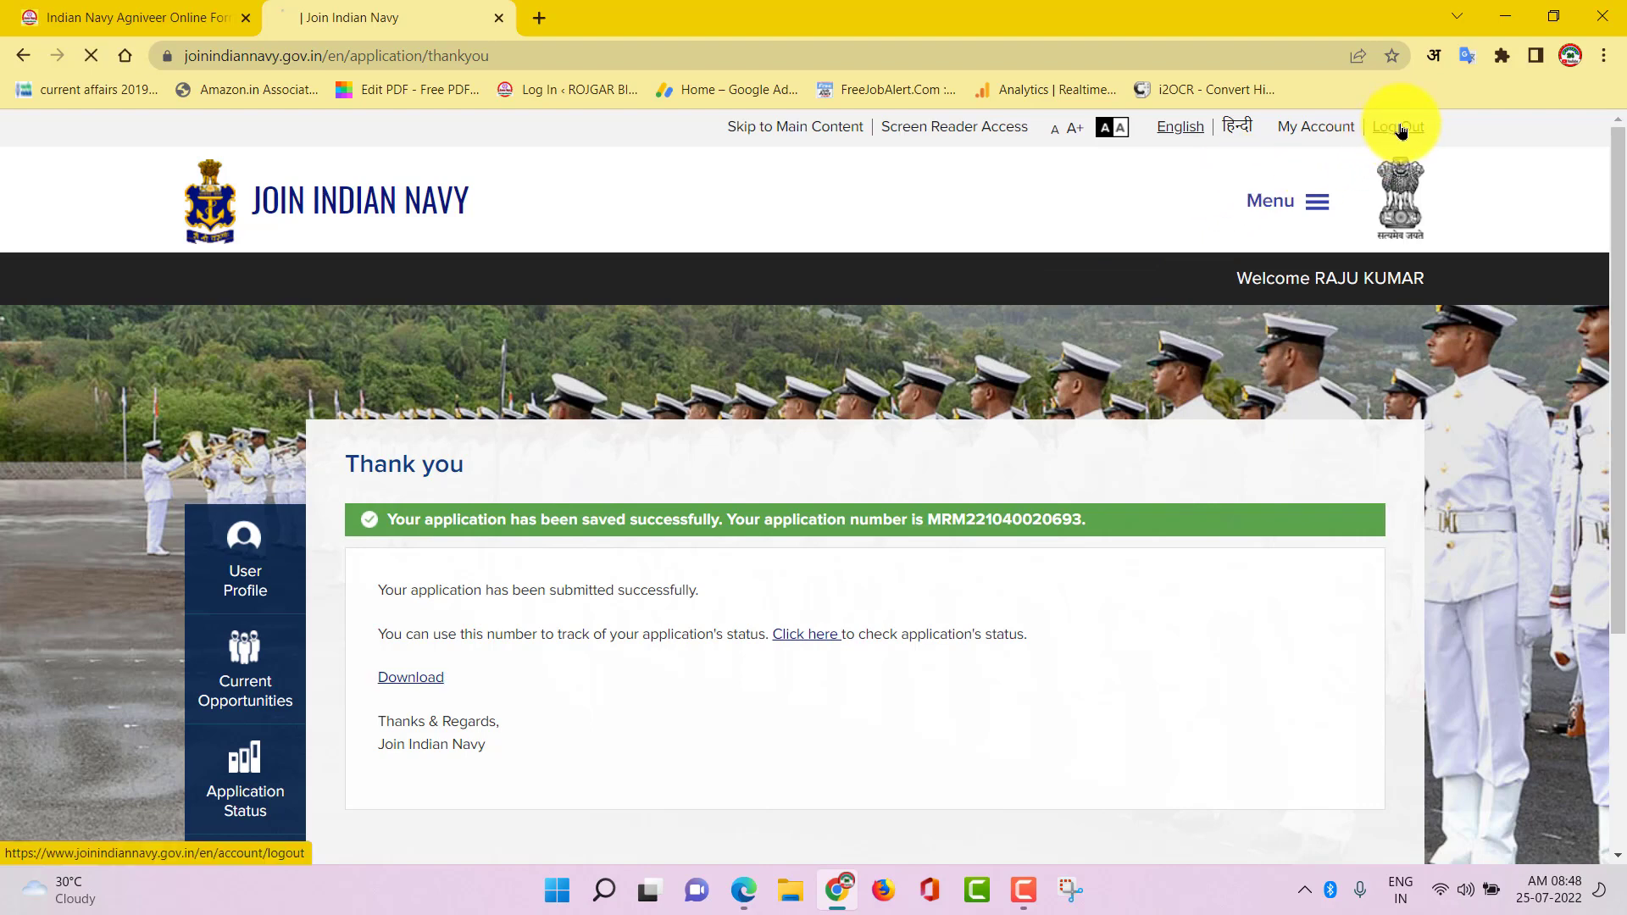